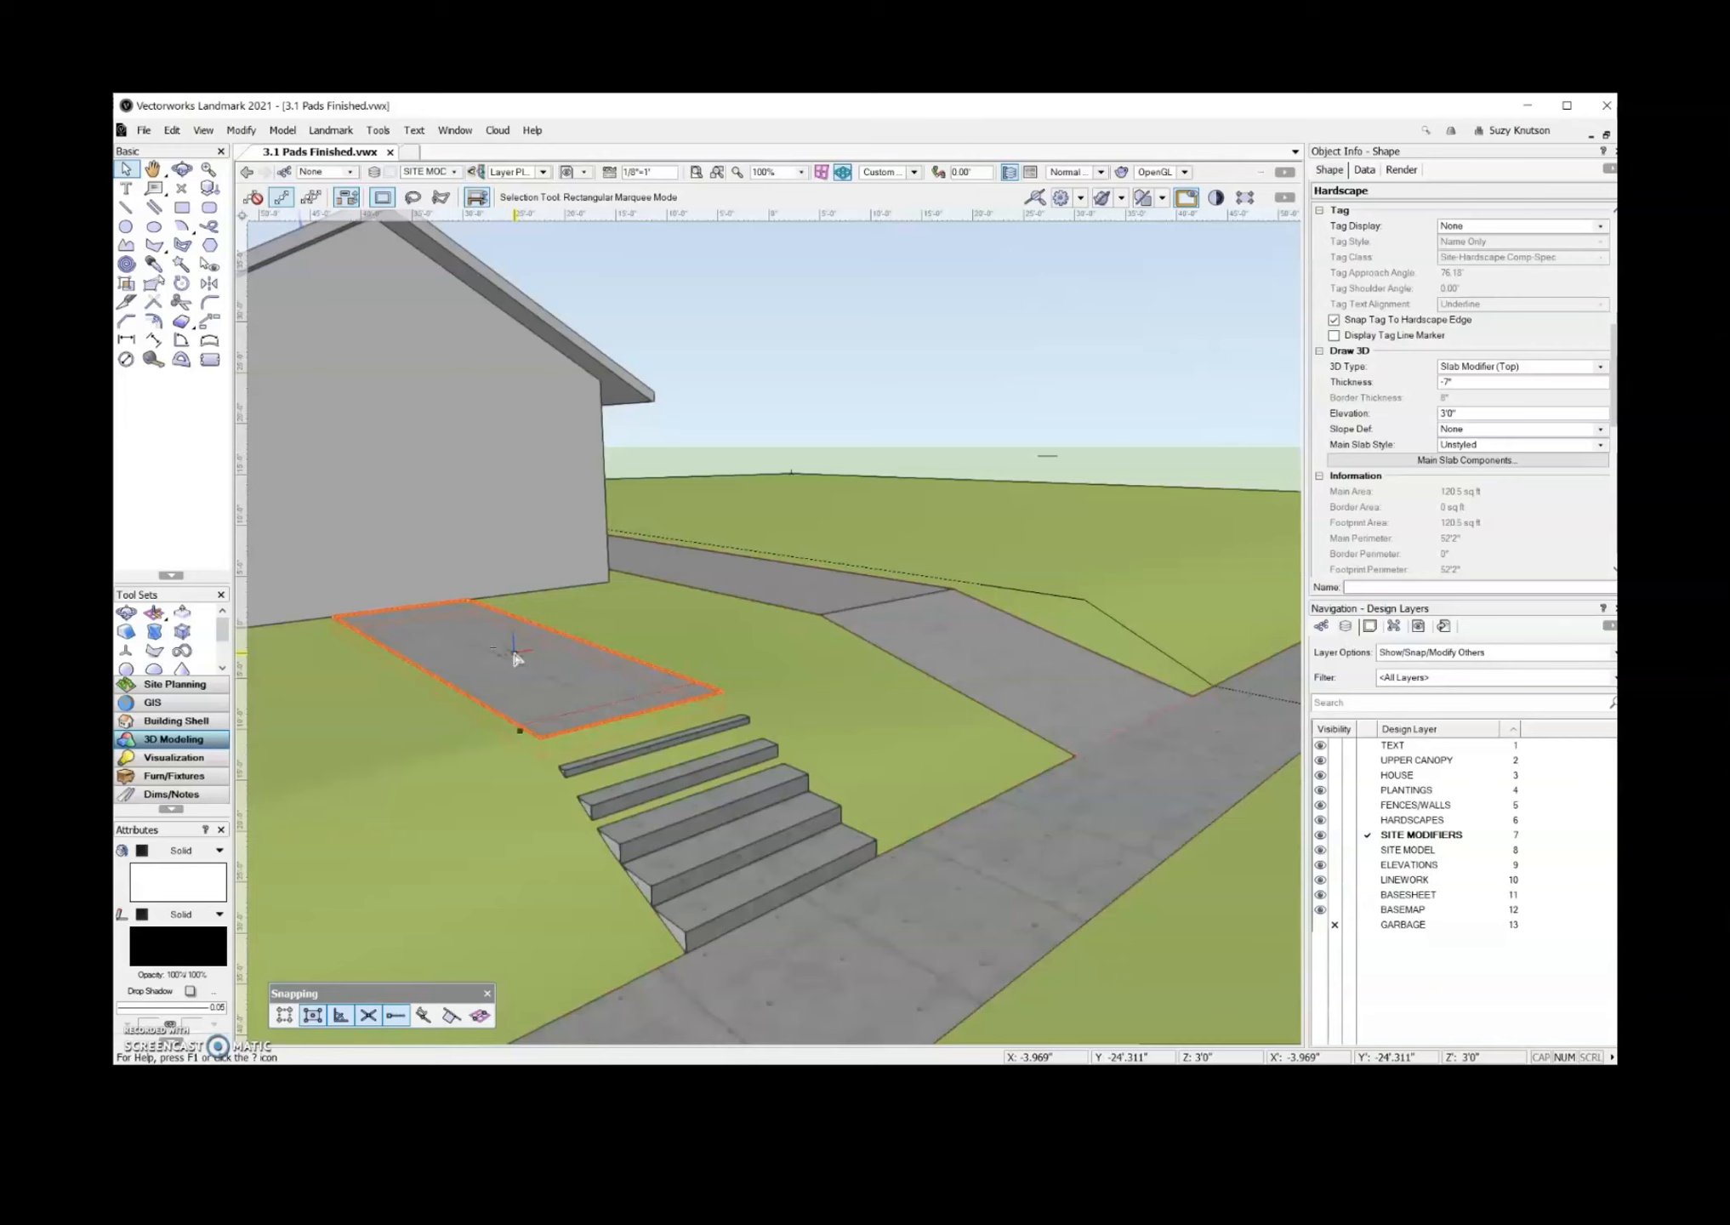
- Change the 3D type of the hardscape walkway above the steps to Slab and update the site model
{"action": "left_click", "coordinate": [529, 673]}
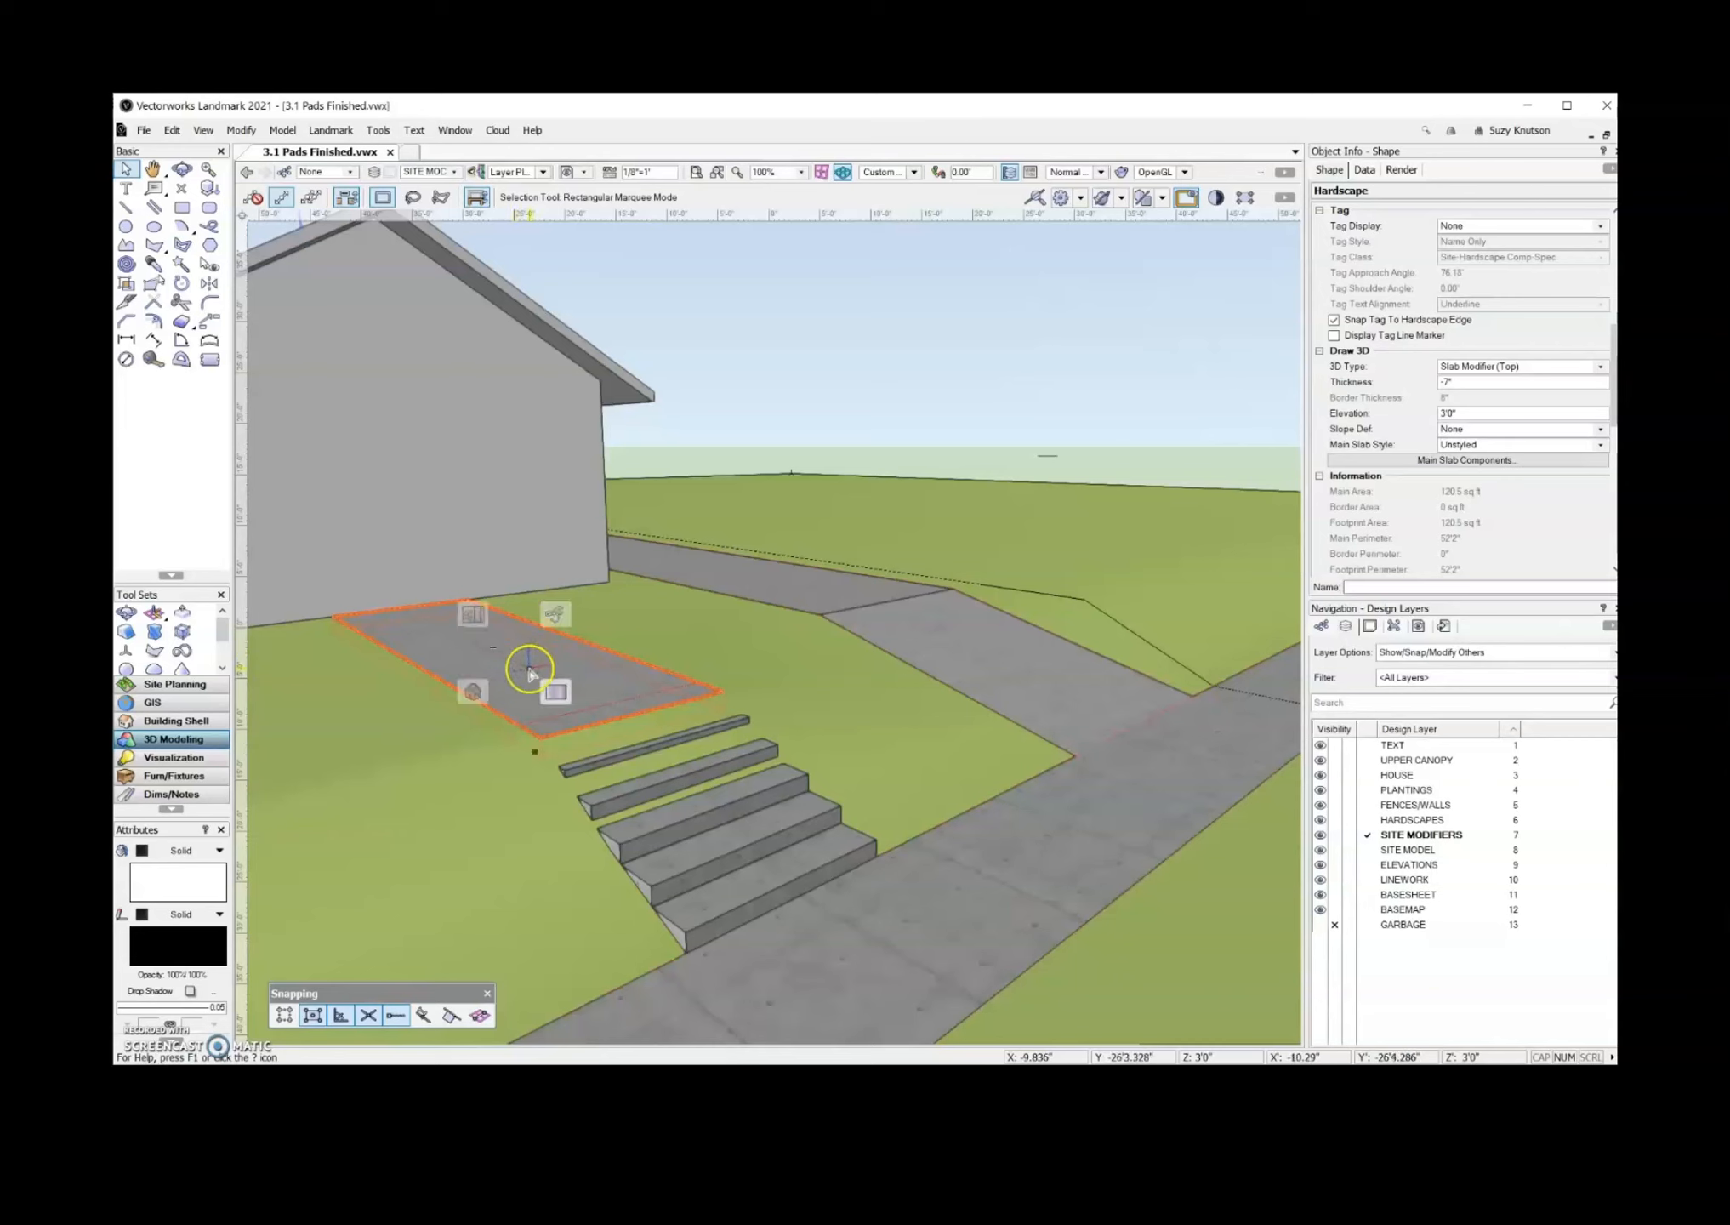
{"action": "left_click", "coordinate": [1560, 365]}
{"action": "left_click", "coordinate": [1540, 395]}
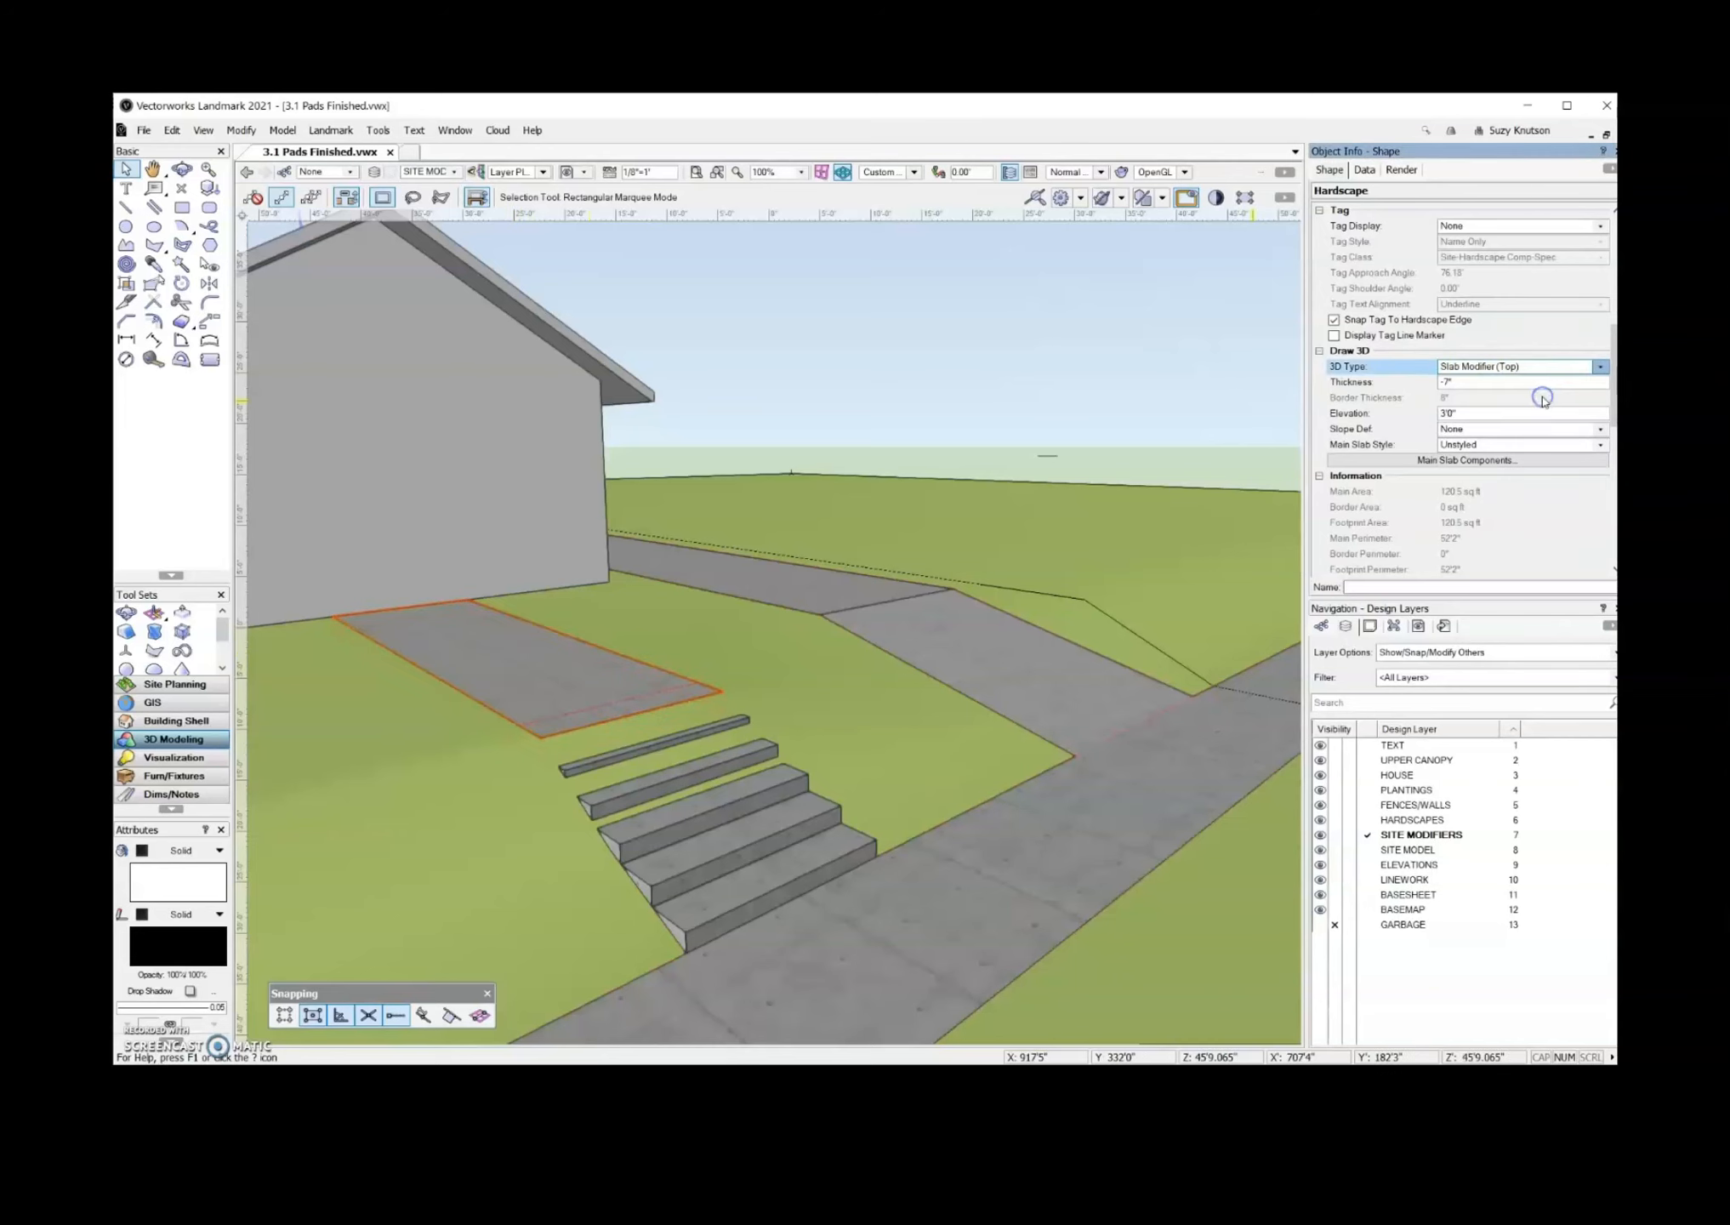
{"action": "left_click", "coordinate": [1062, 561]}
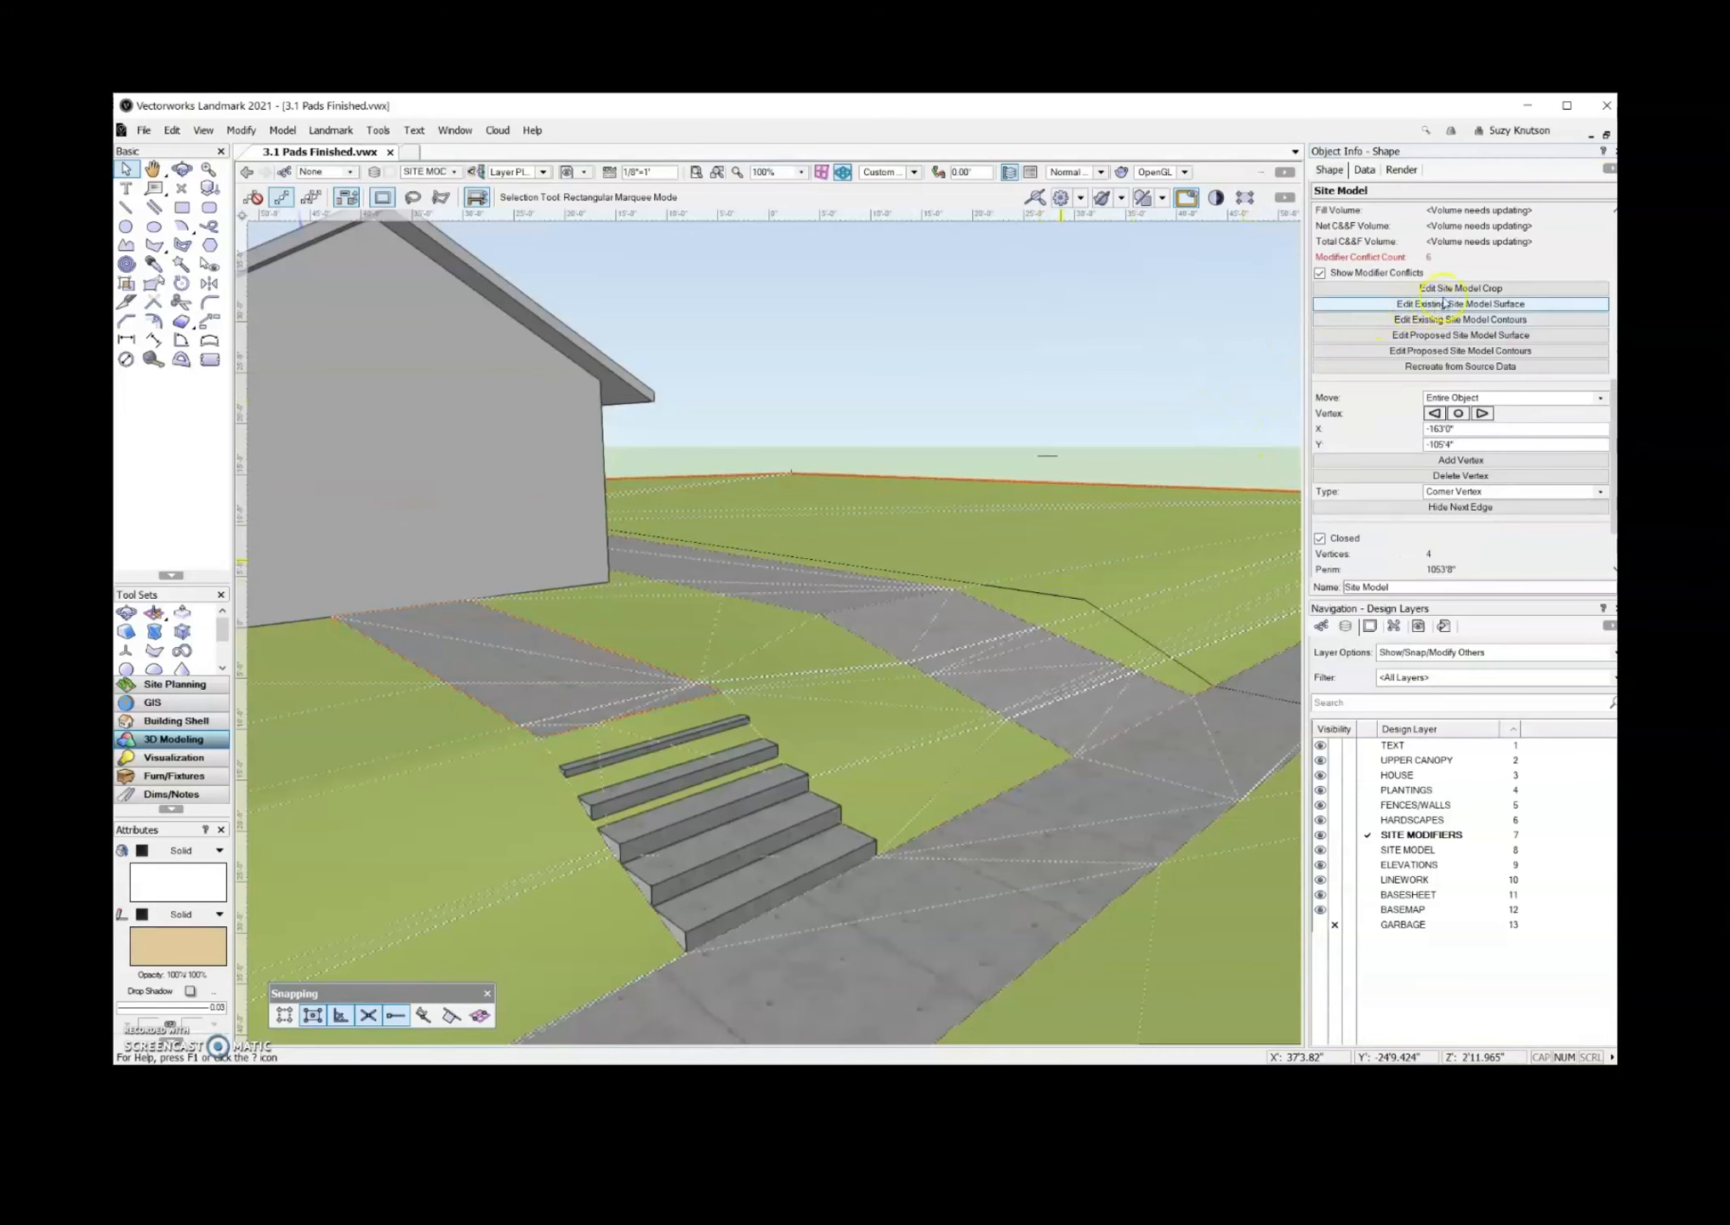
{"action": "left_click", "coordinate": [1610, 229]}
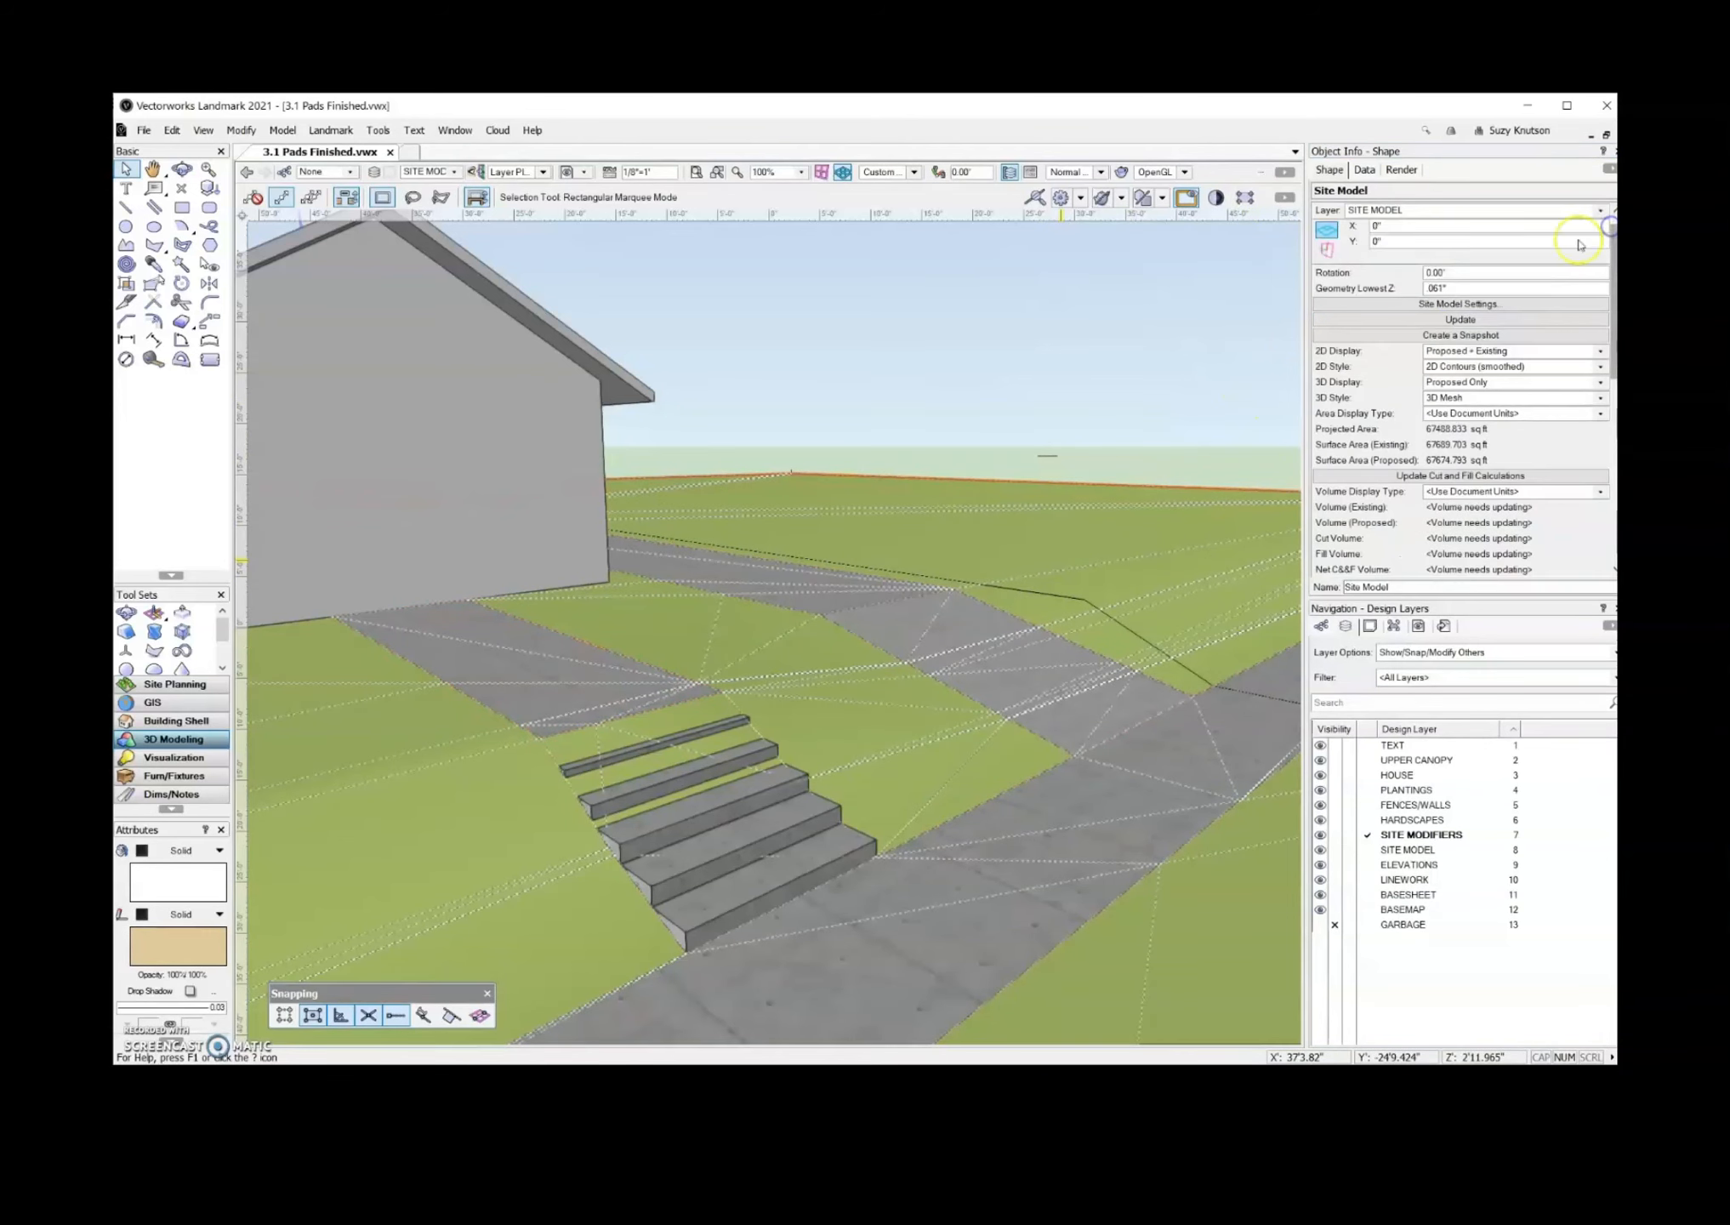
{"action": "left_click", "coordinate": [1521, 320]}
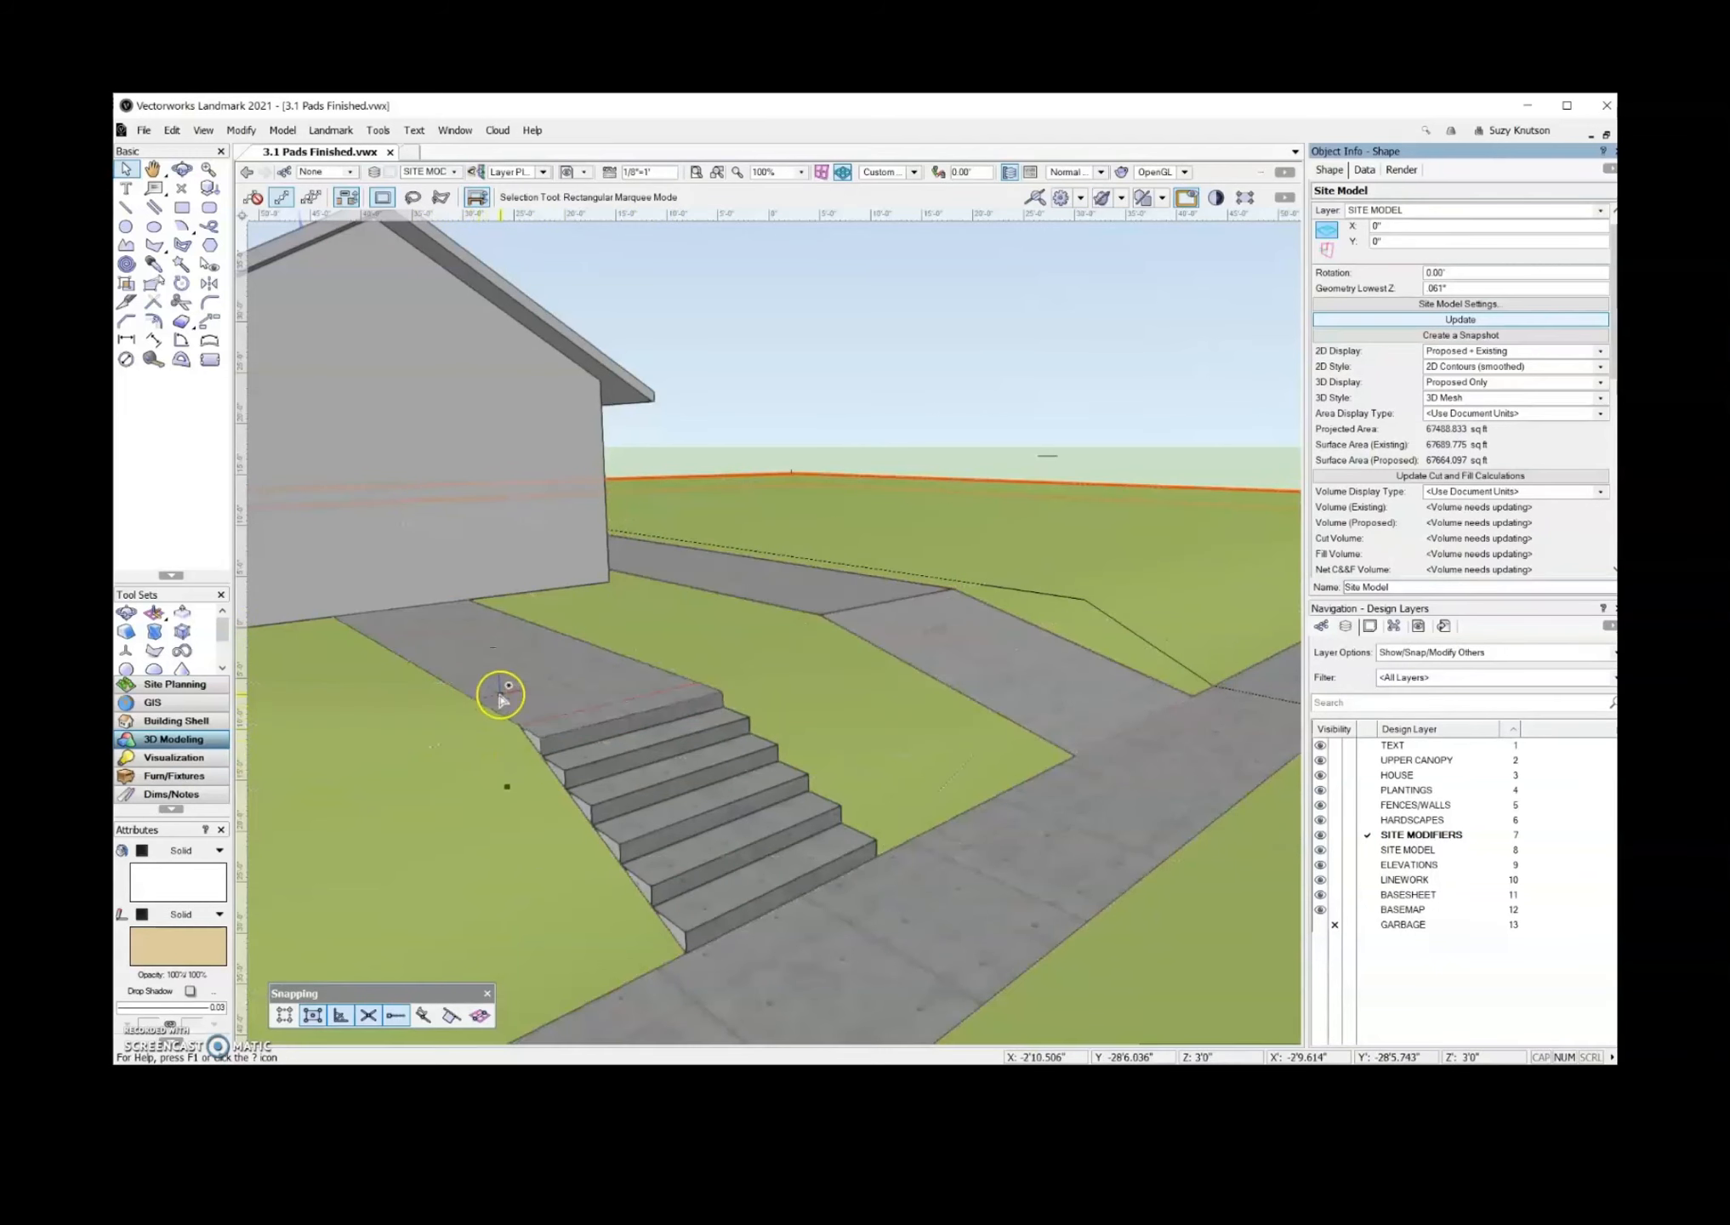
- Switch to the Top/Plan view of the walkway and steps and set the layer options to Gray/Snap Others
{"action": "key", "text": "ctrl+5"}
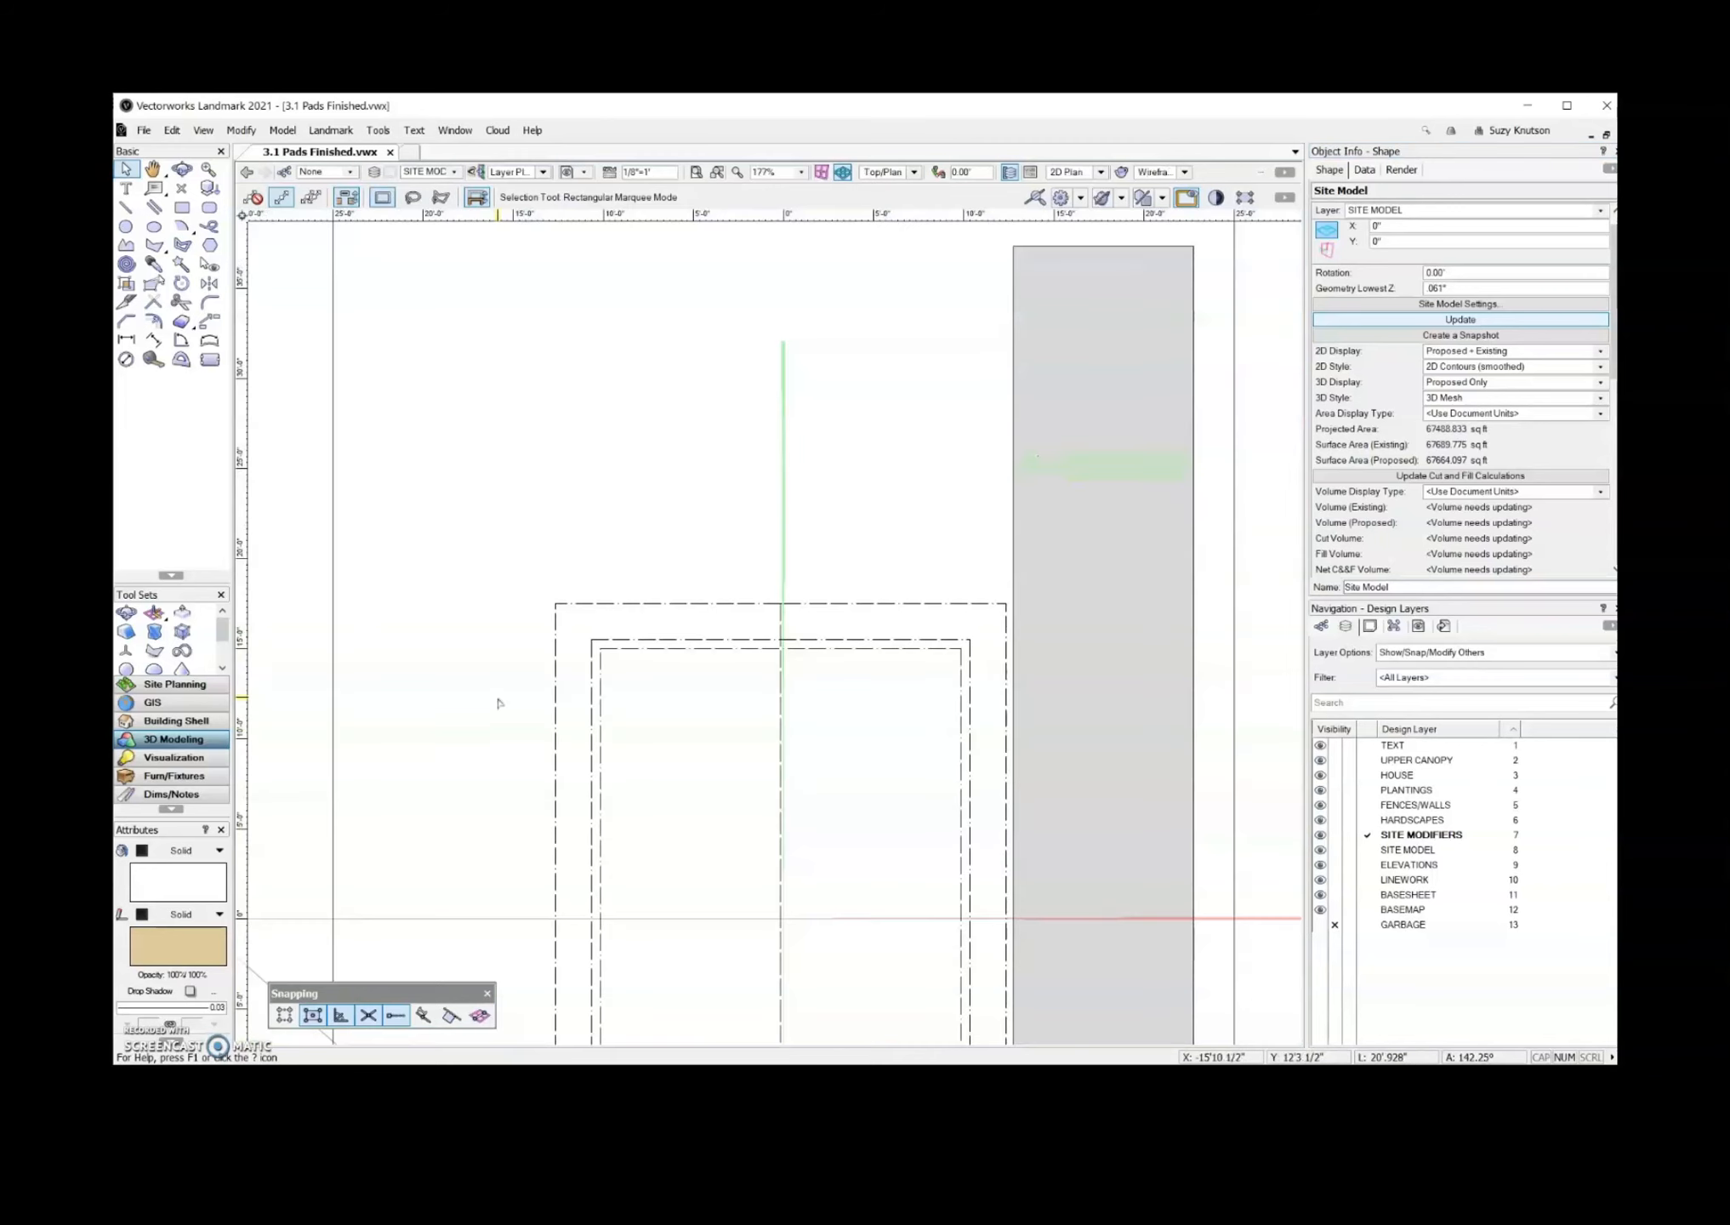
{"action": "scroll", "coordinate": [500, 672], "scroll_direction": "down", "scroll_amount": 3}
{"action": "scroll", "coordinate": [629, 884], "scroll_direction": "up", "scroll_amount": 5}
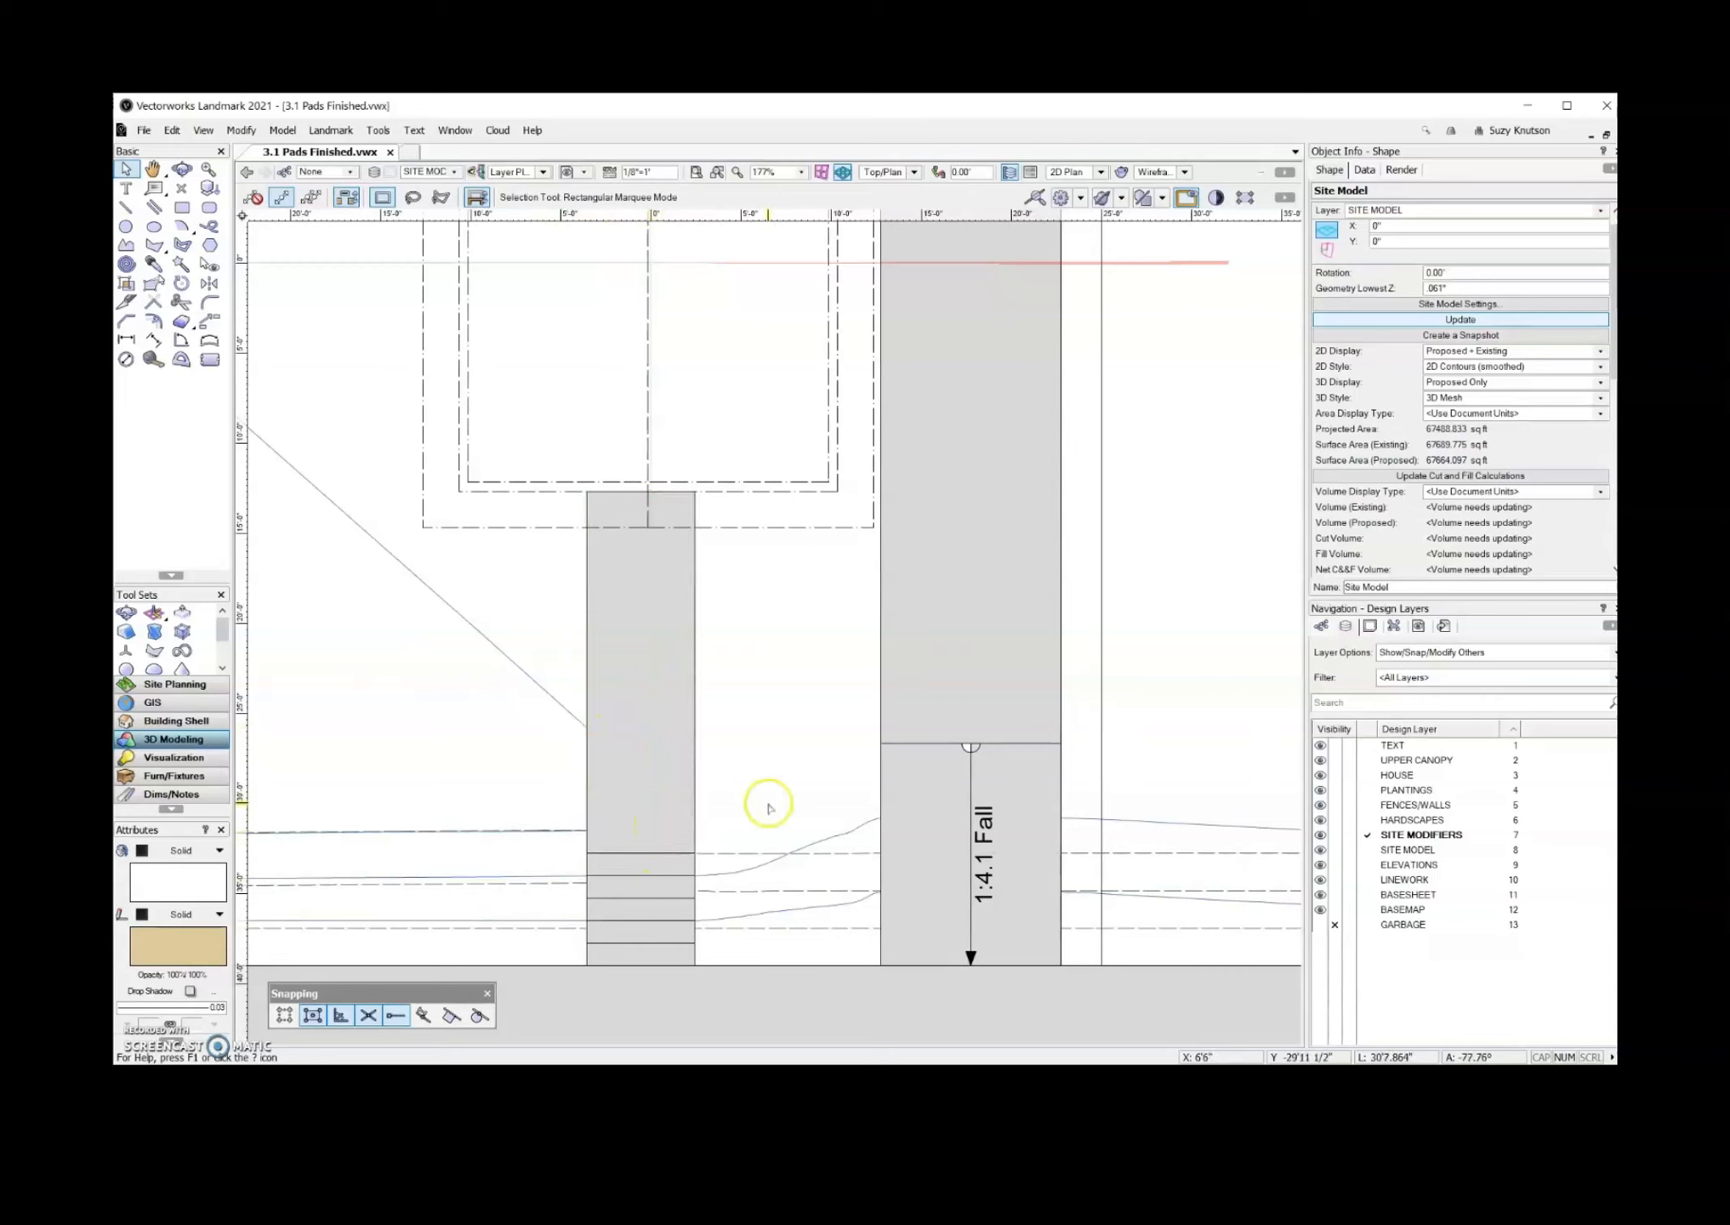
{"action": "left_click", "coordinate": [1428, 652]}
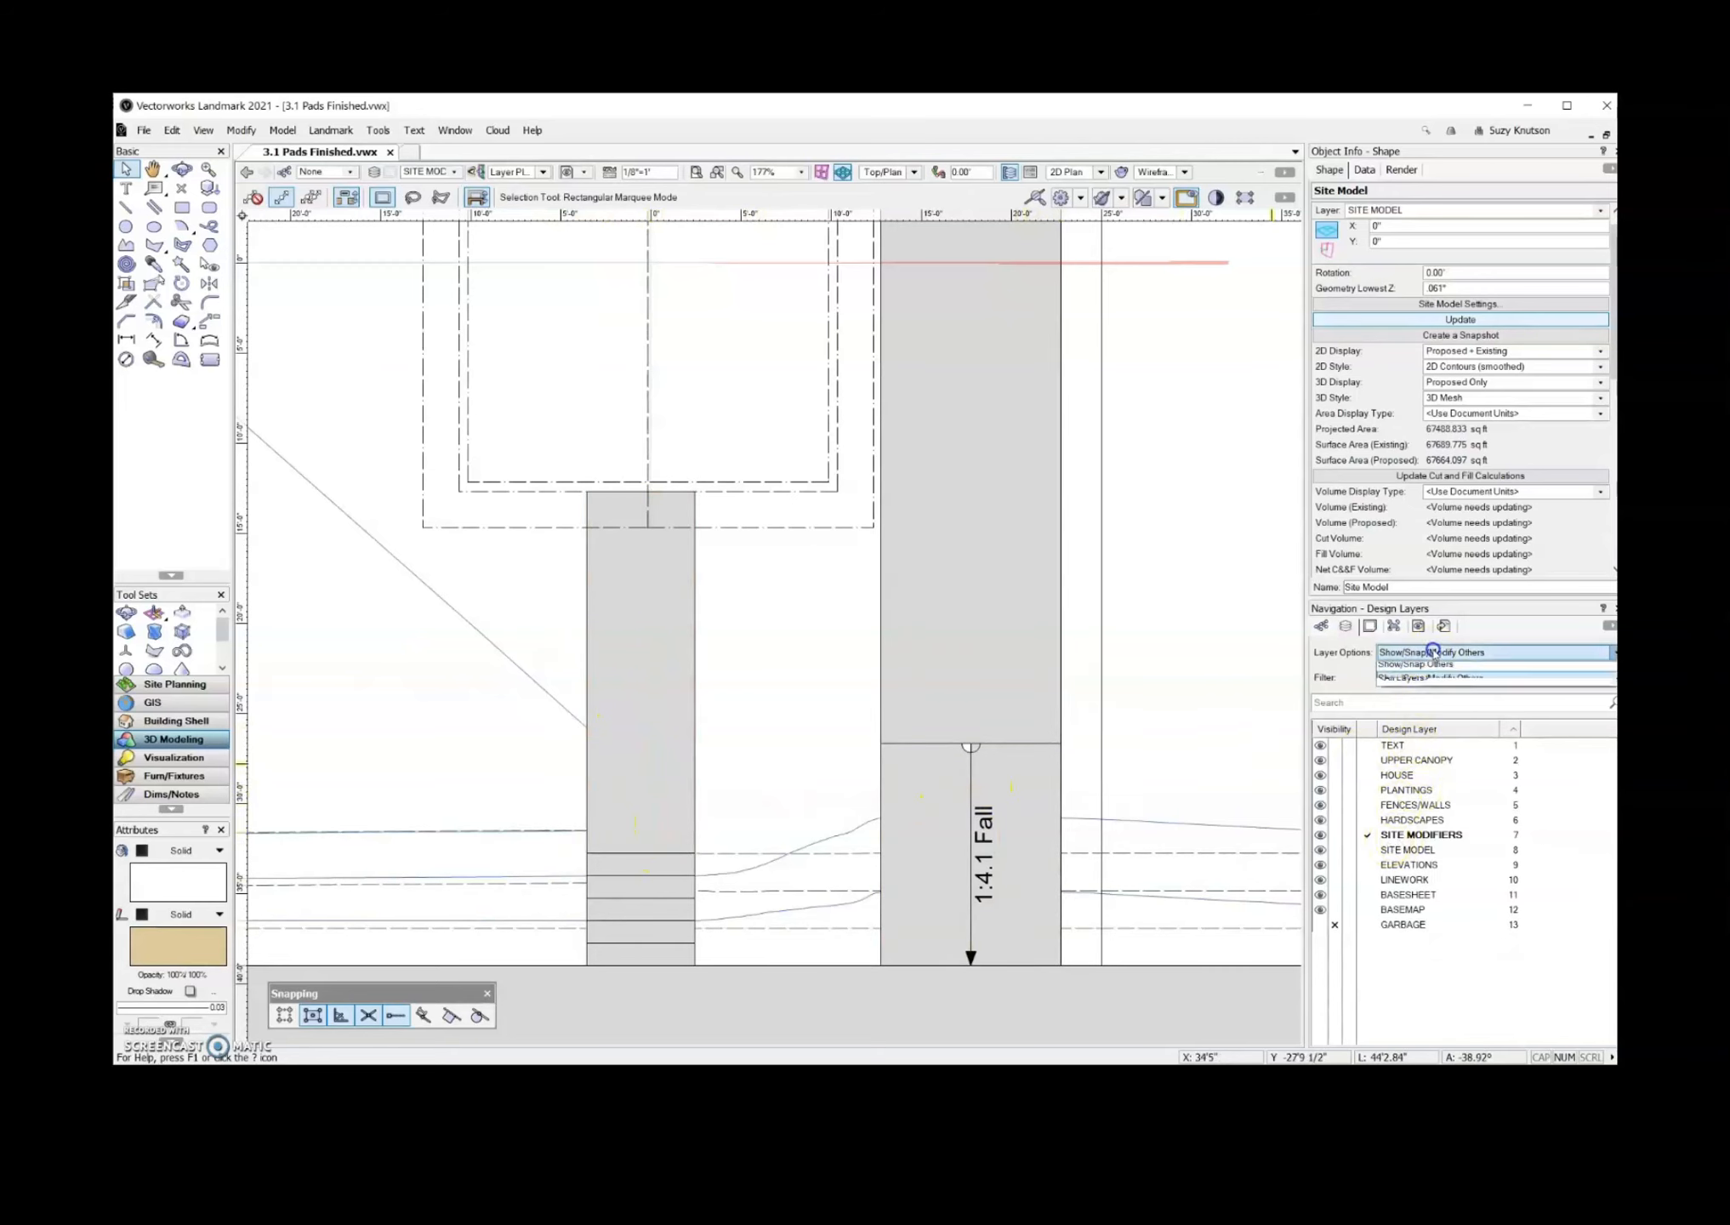
{"action": "left_click", "coordinate": [1426, 697]}
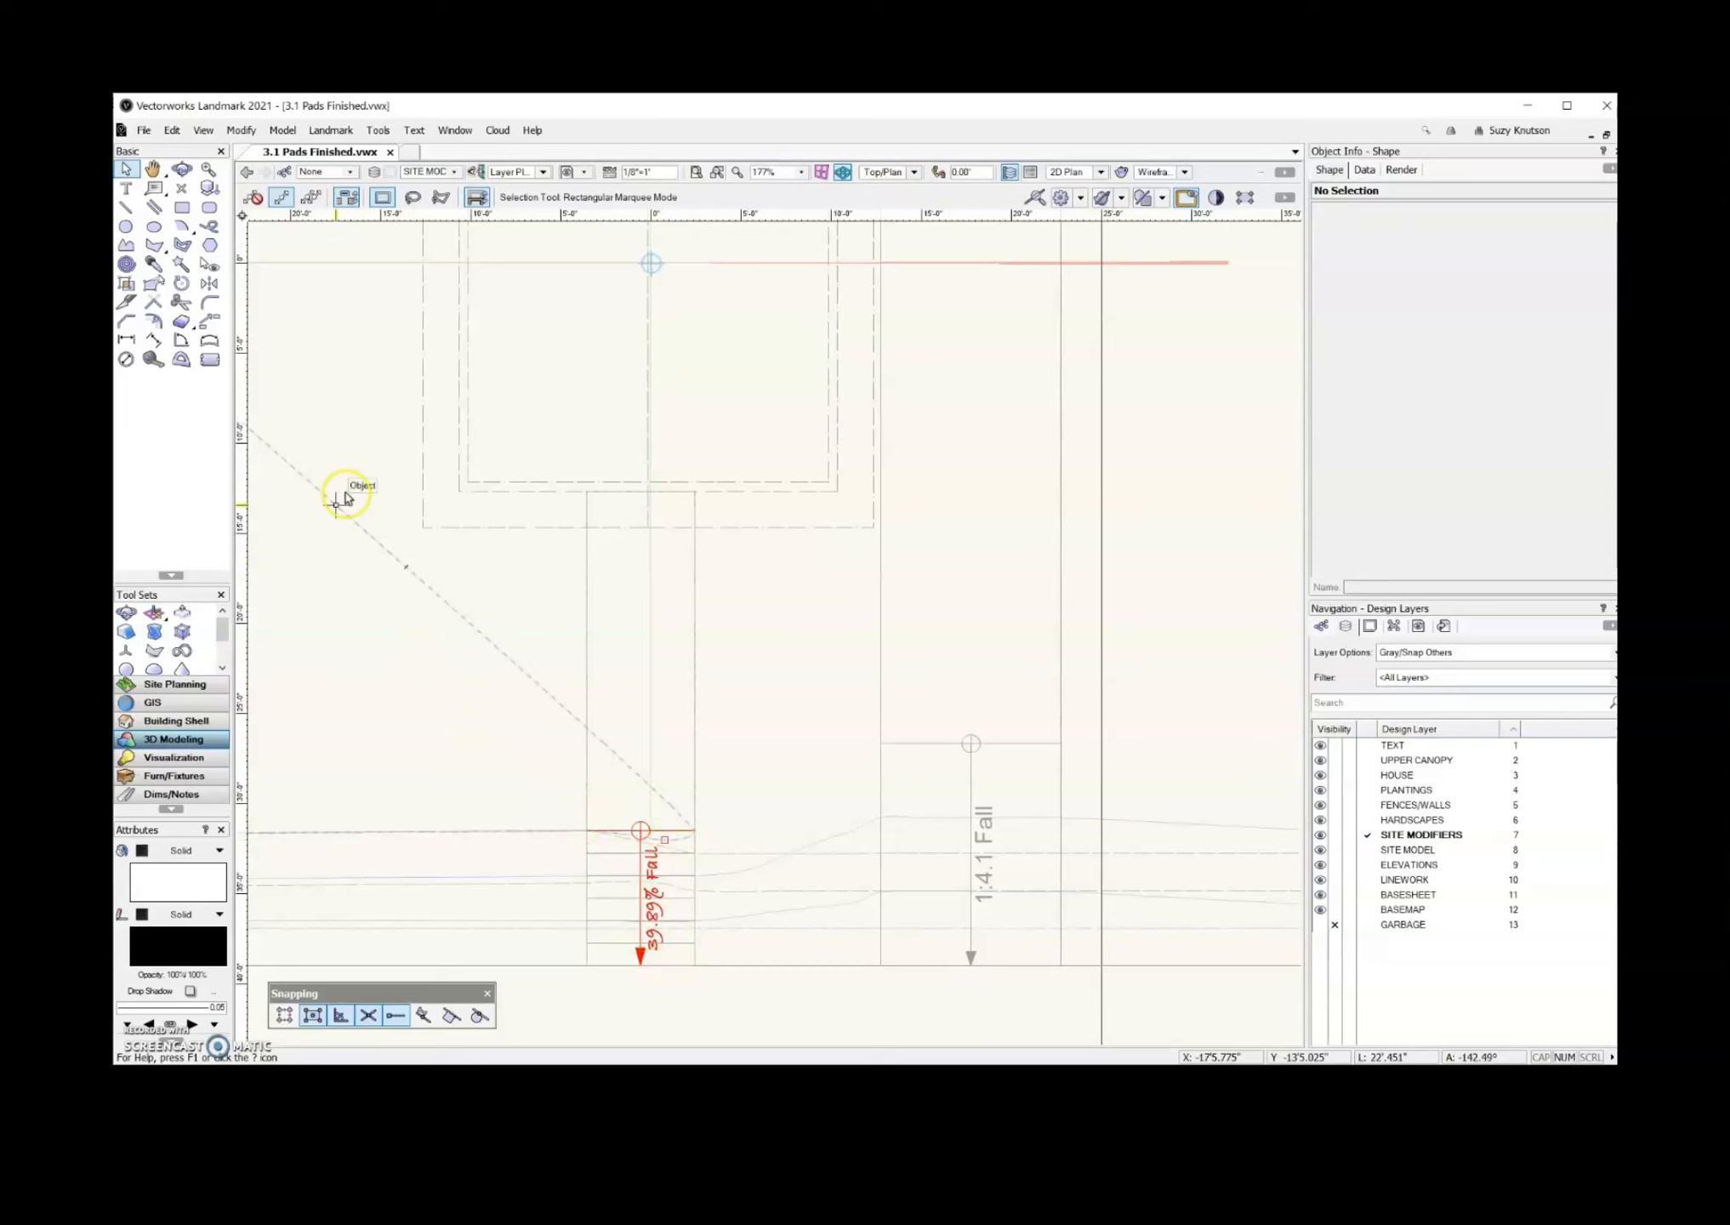
- Draw a 6'0" by 18'10" rectangle over the walkway, from the top of the steps to the house
{"action": "key", "text": "4"}
{"action": "left_click", "coordinate": [587, 830]}
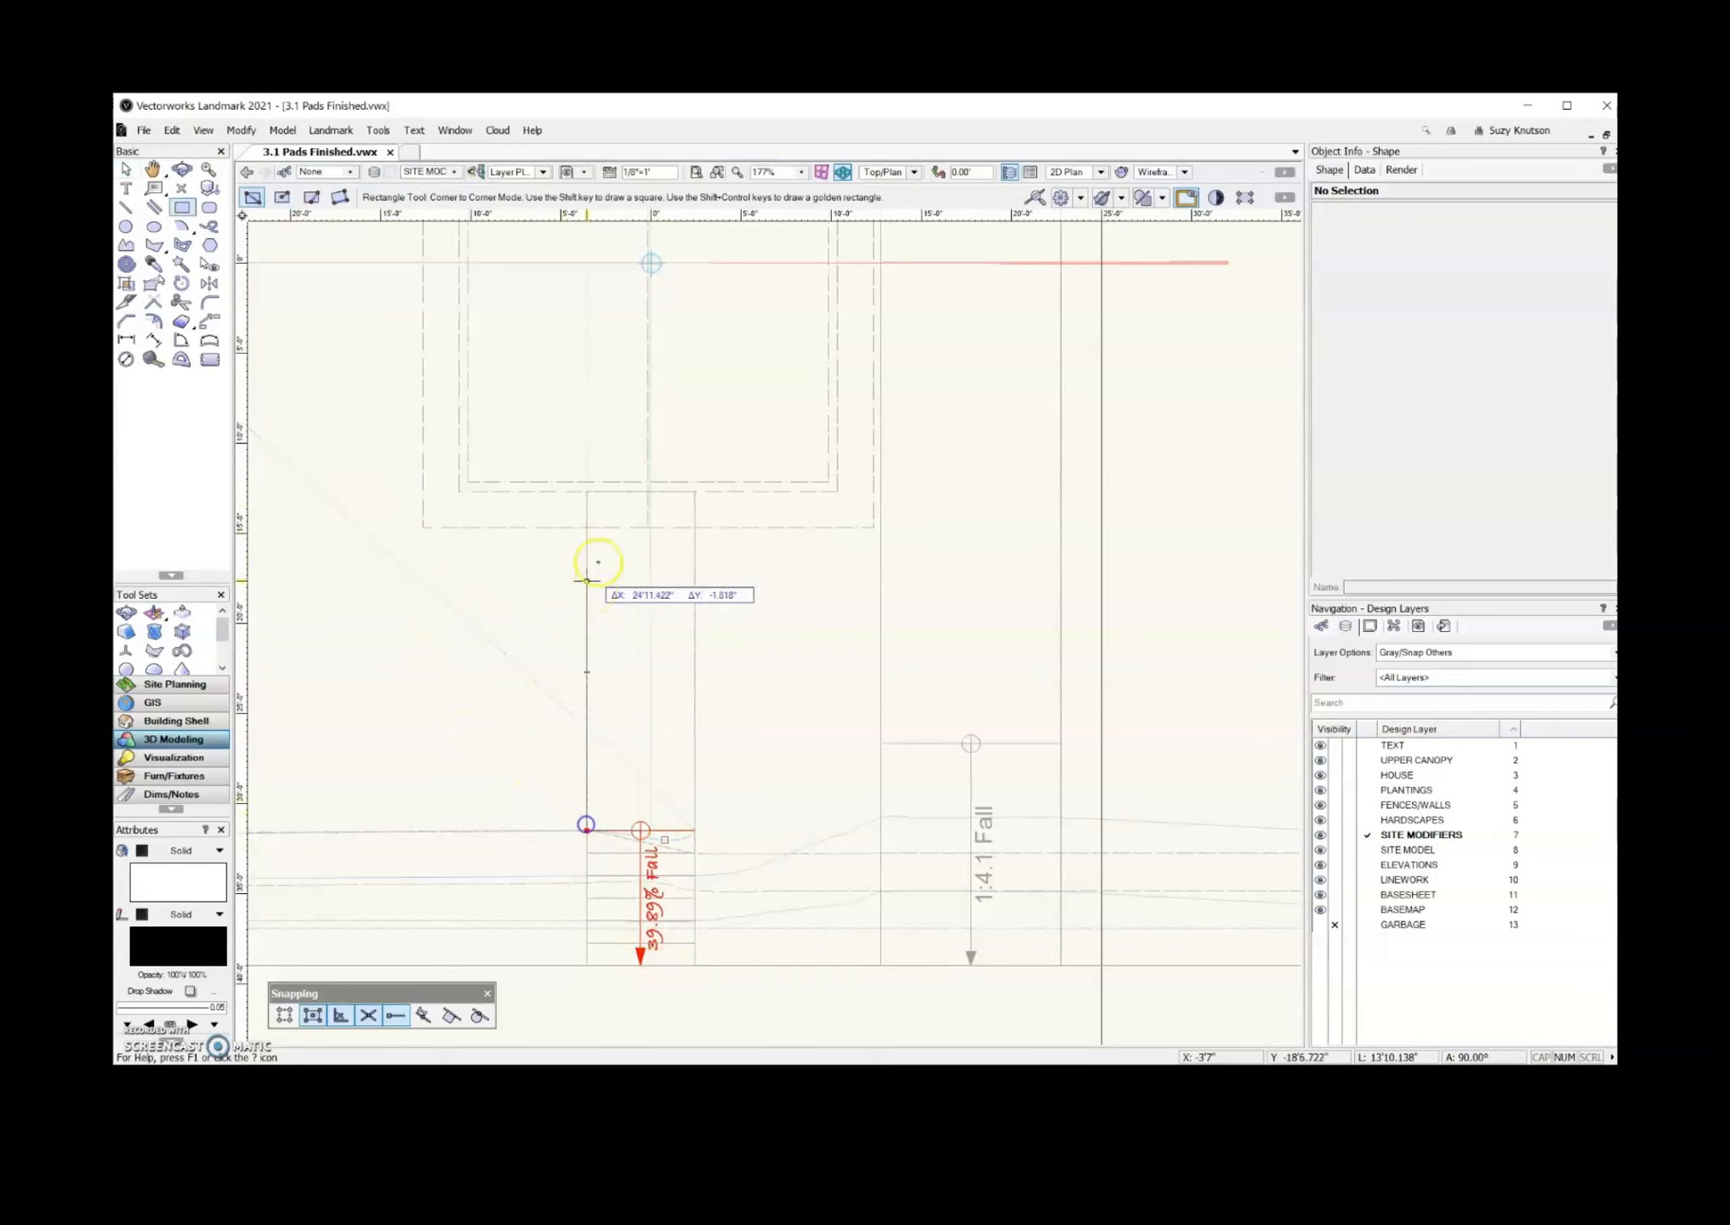
{"action": "left_click", "coordinate": [693, 491]}
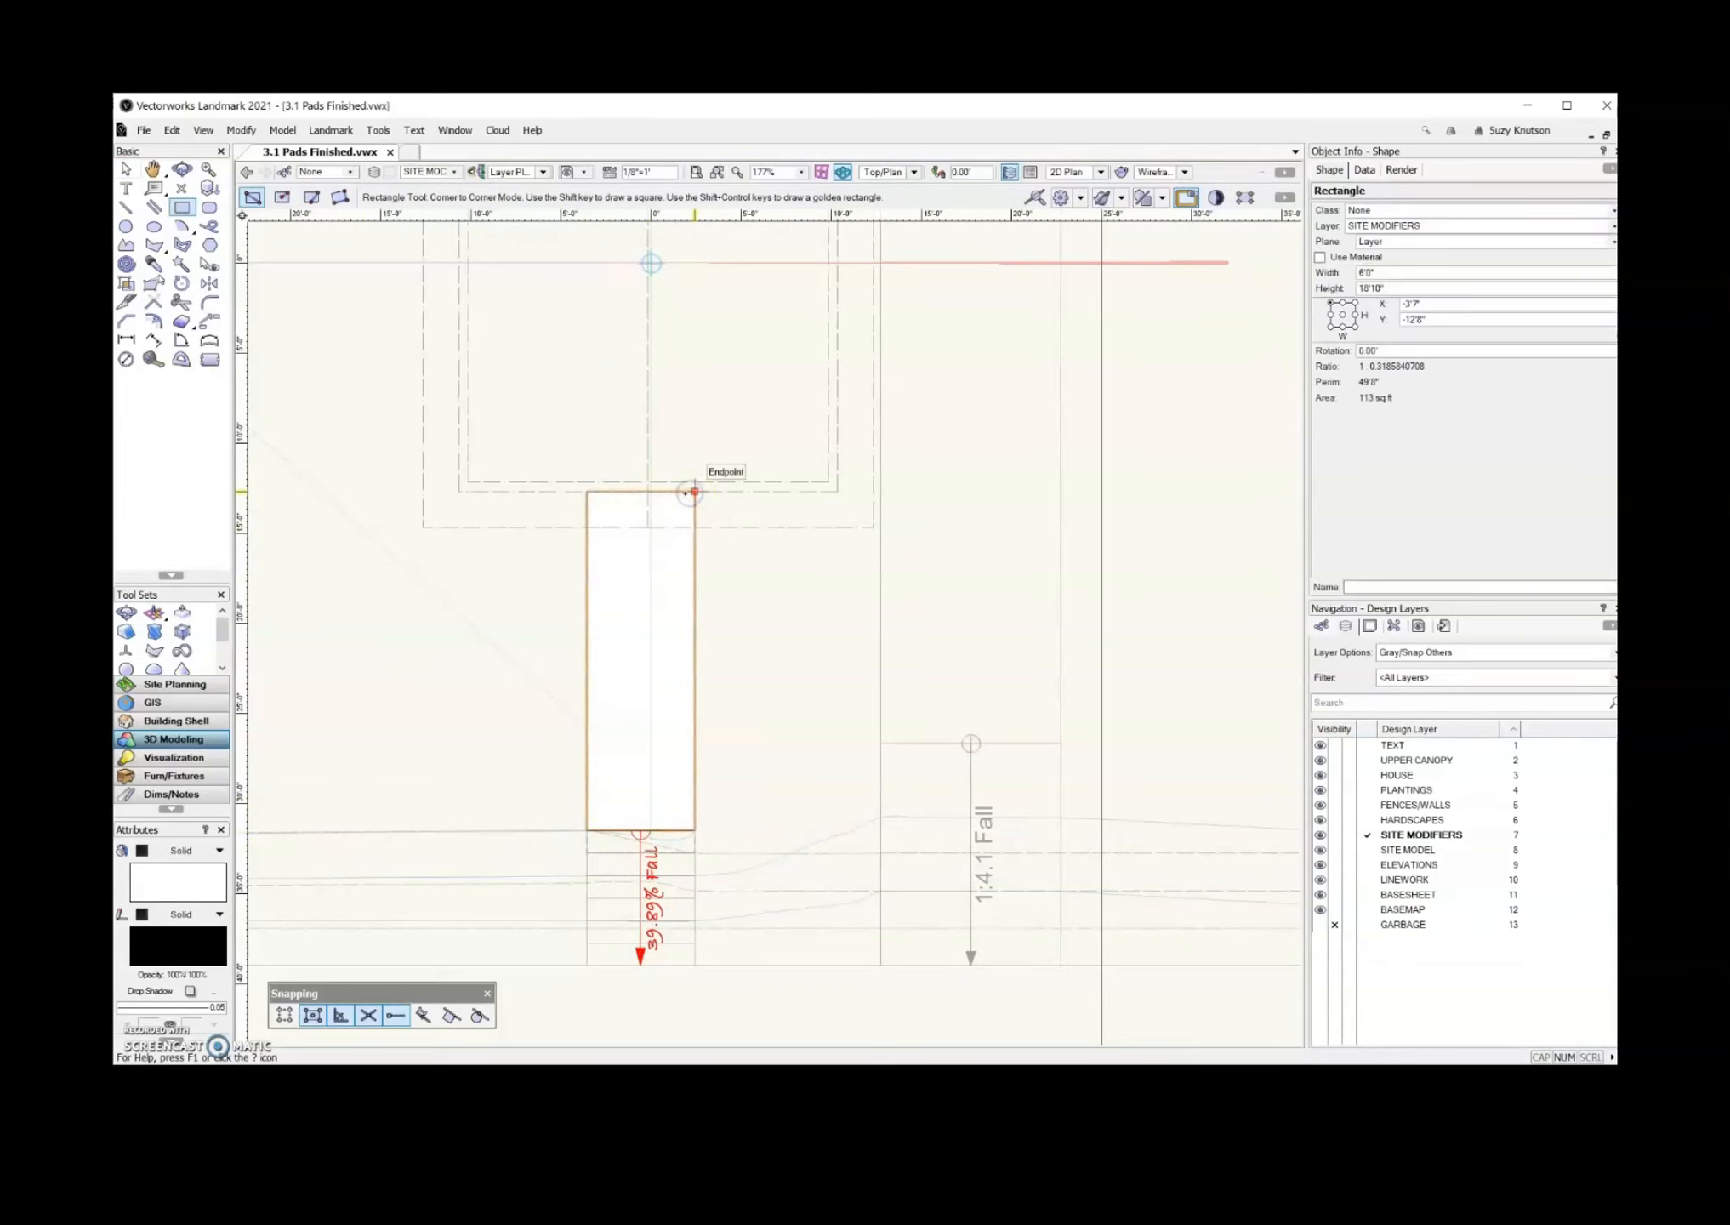
{"action": "left_click", "coordinate": [724, 509]}
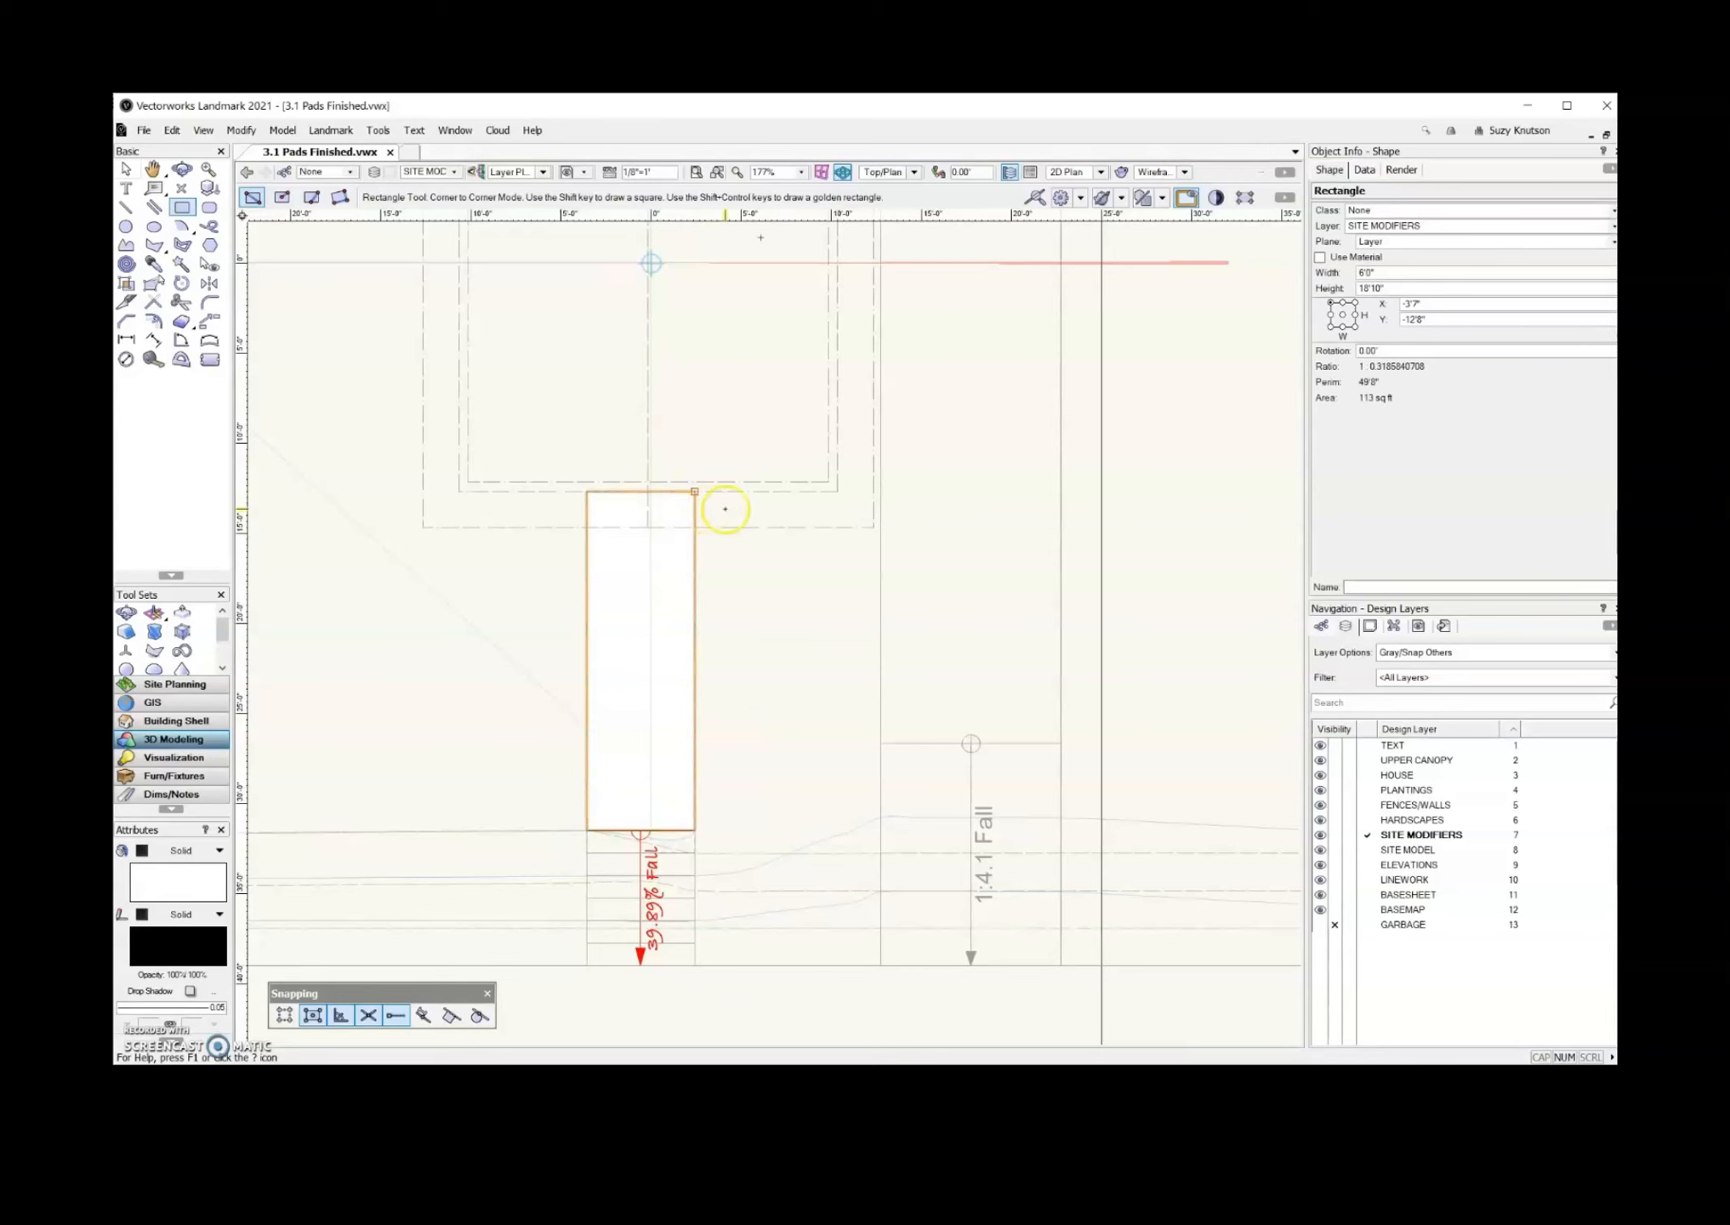
- Convert the walkway rectangle into a Pad site modifier at elevation 3'0" with no slope
{"action": "left_click", "coordinate": [330, 130]}
{"action": "left_click", "coordinate": [404, 311]}
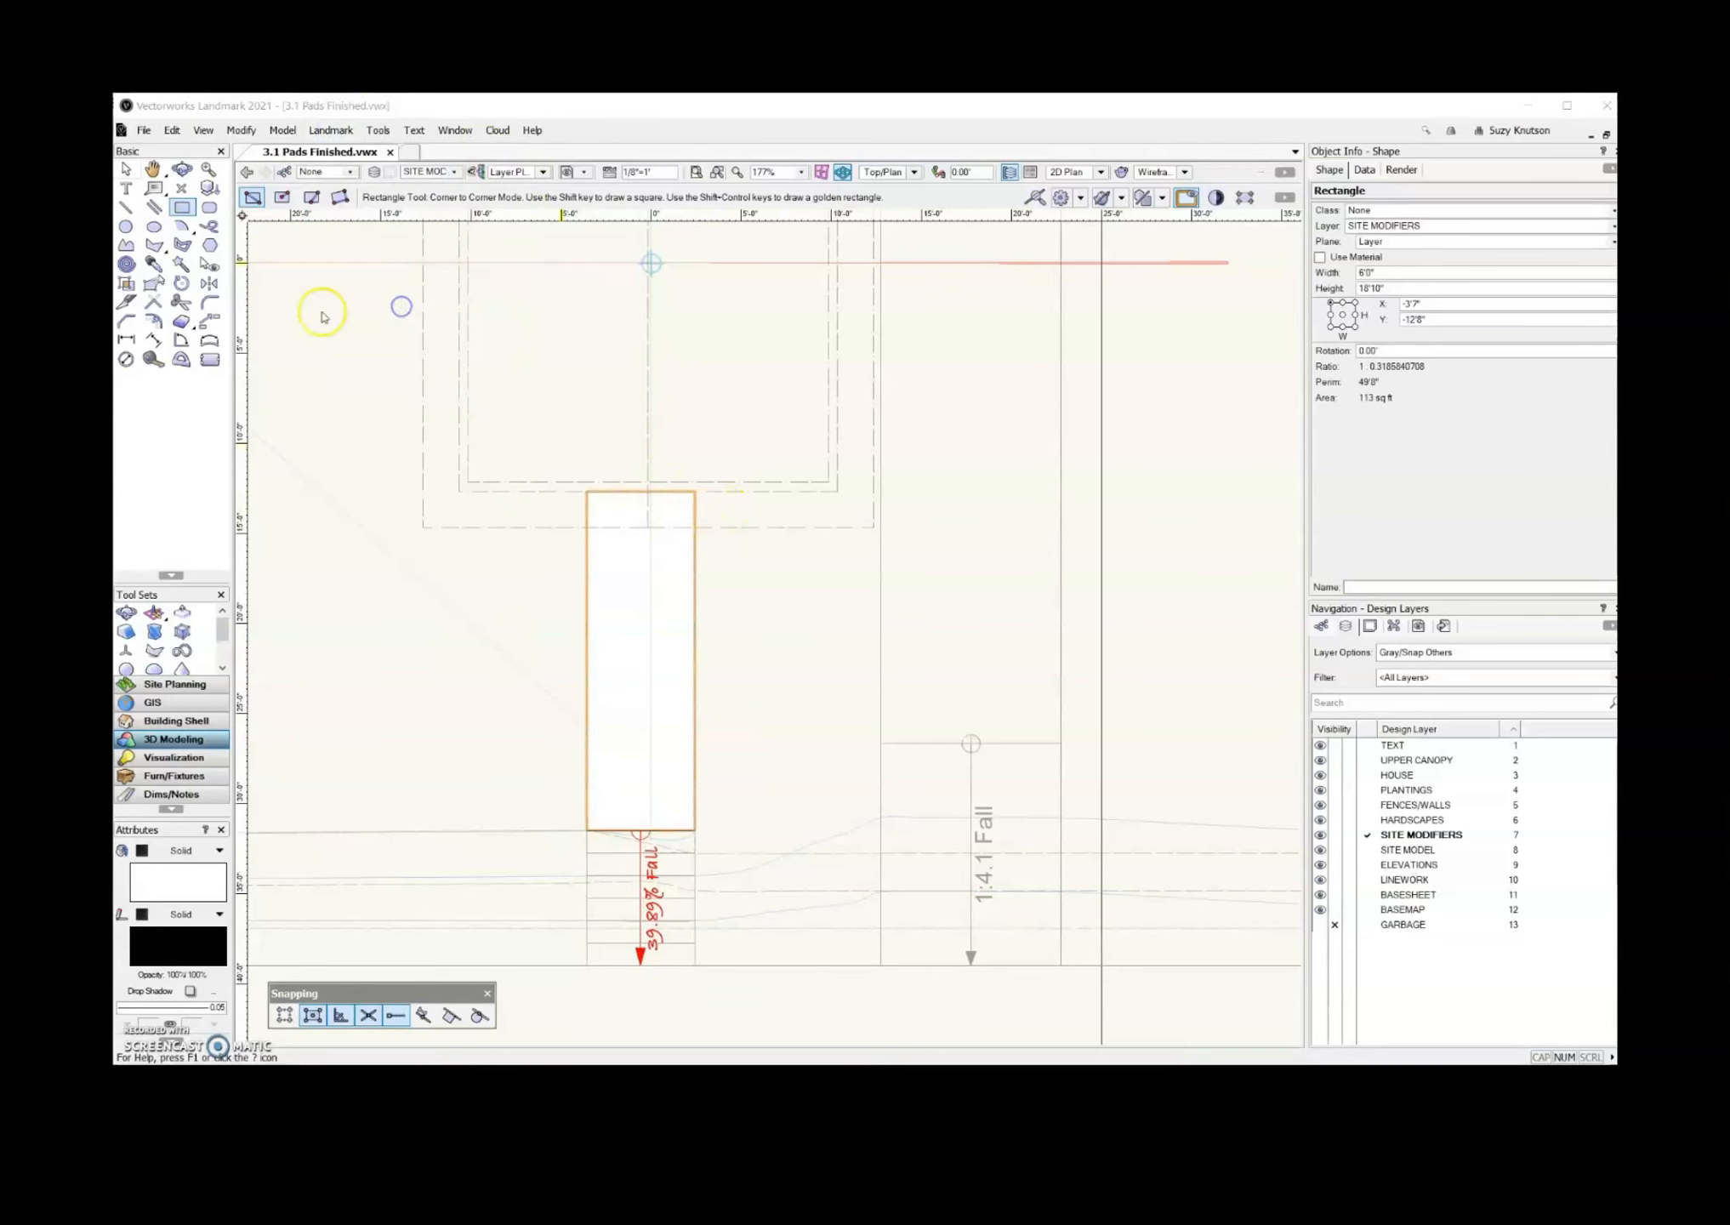
{"action": "left_click", "coordinate": [1201, 771]}
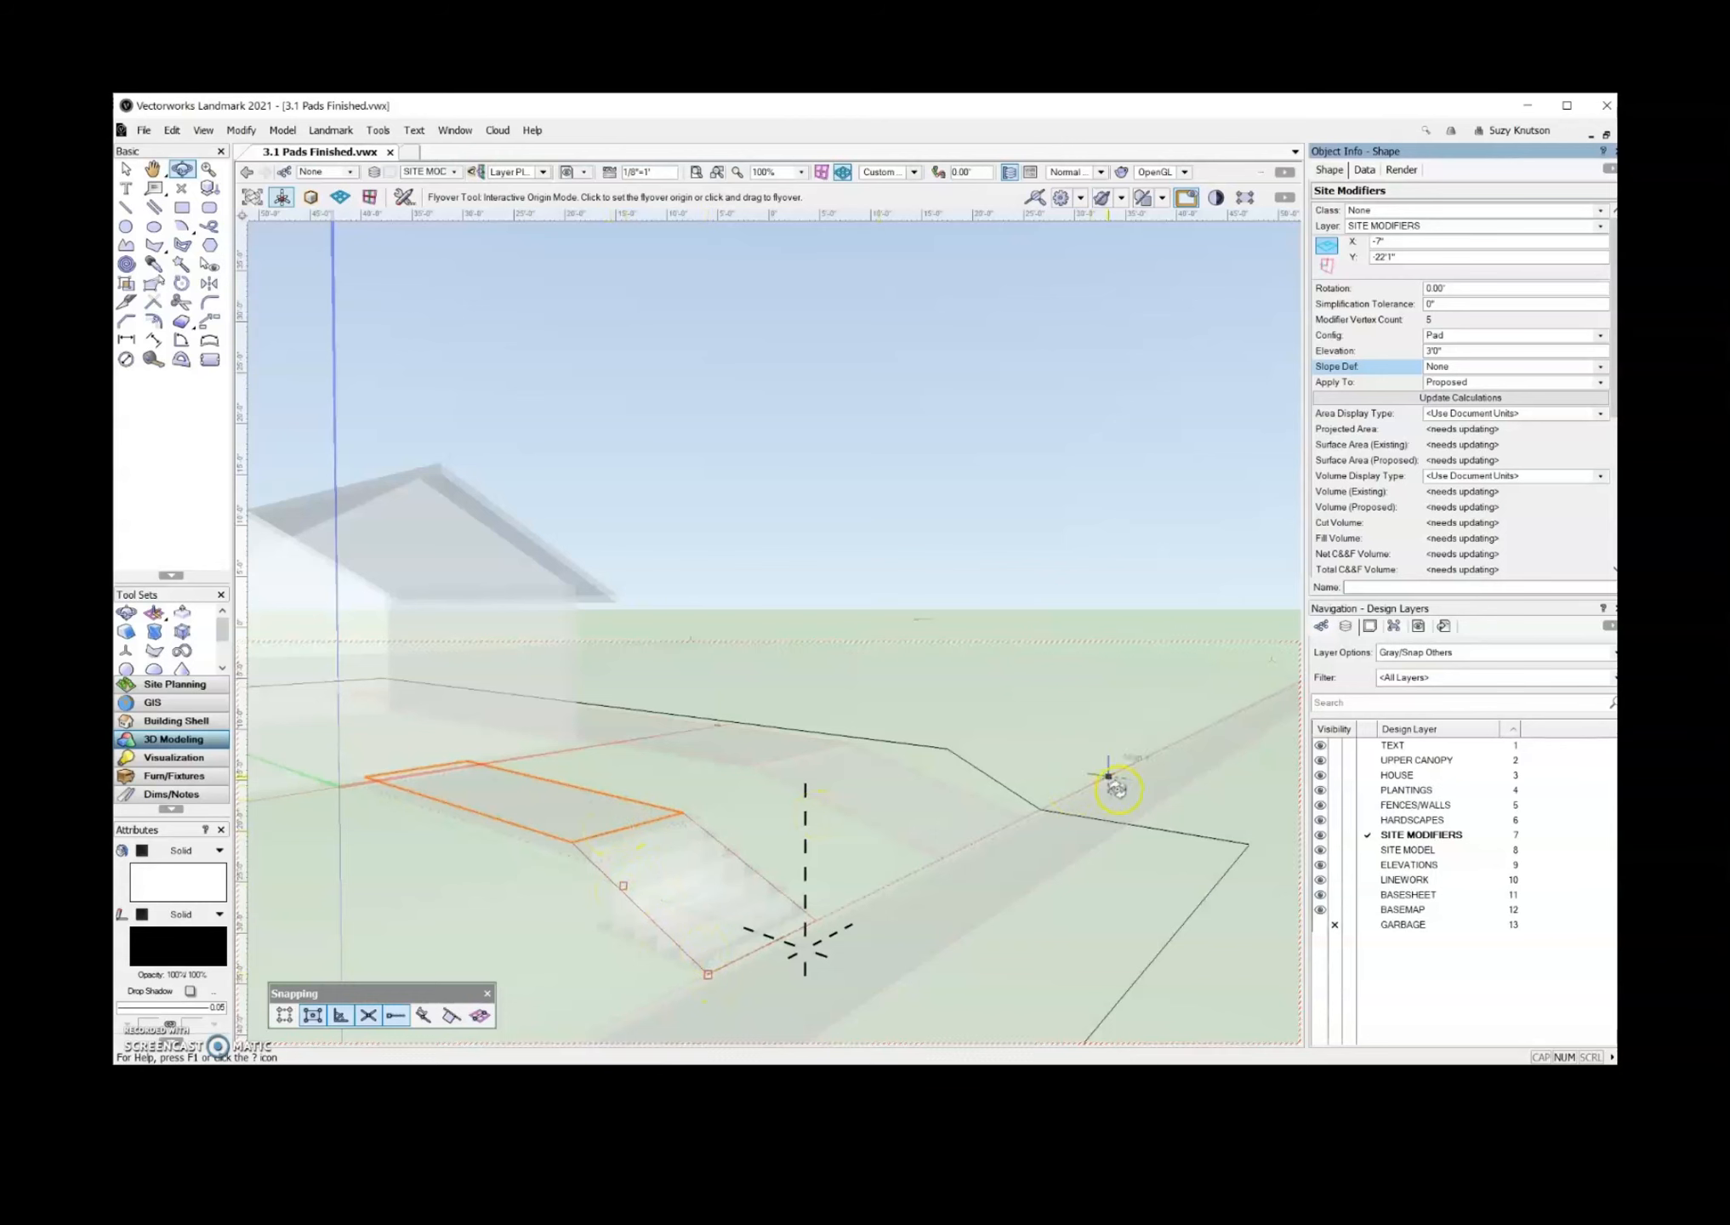
- Set the layer options to Show/Snap/Modify Others and update the site model with the new pad
{"action": "key", "text": "x"}
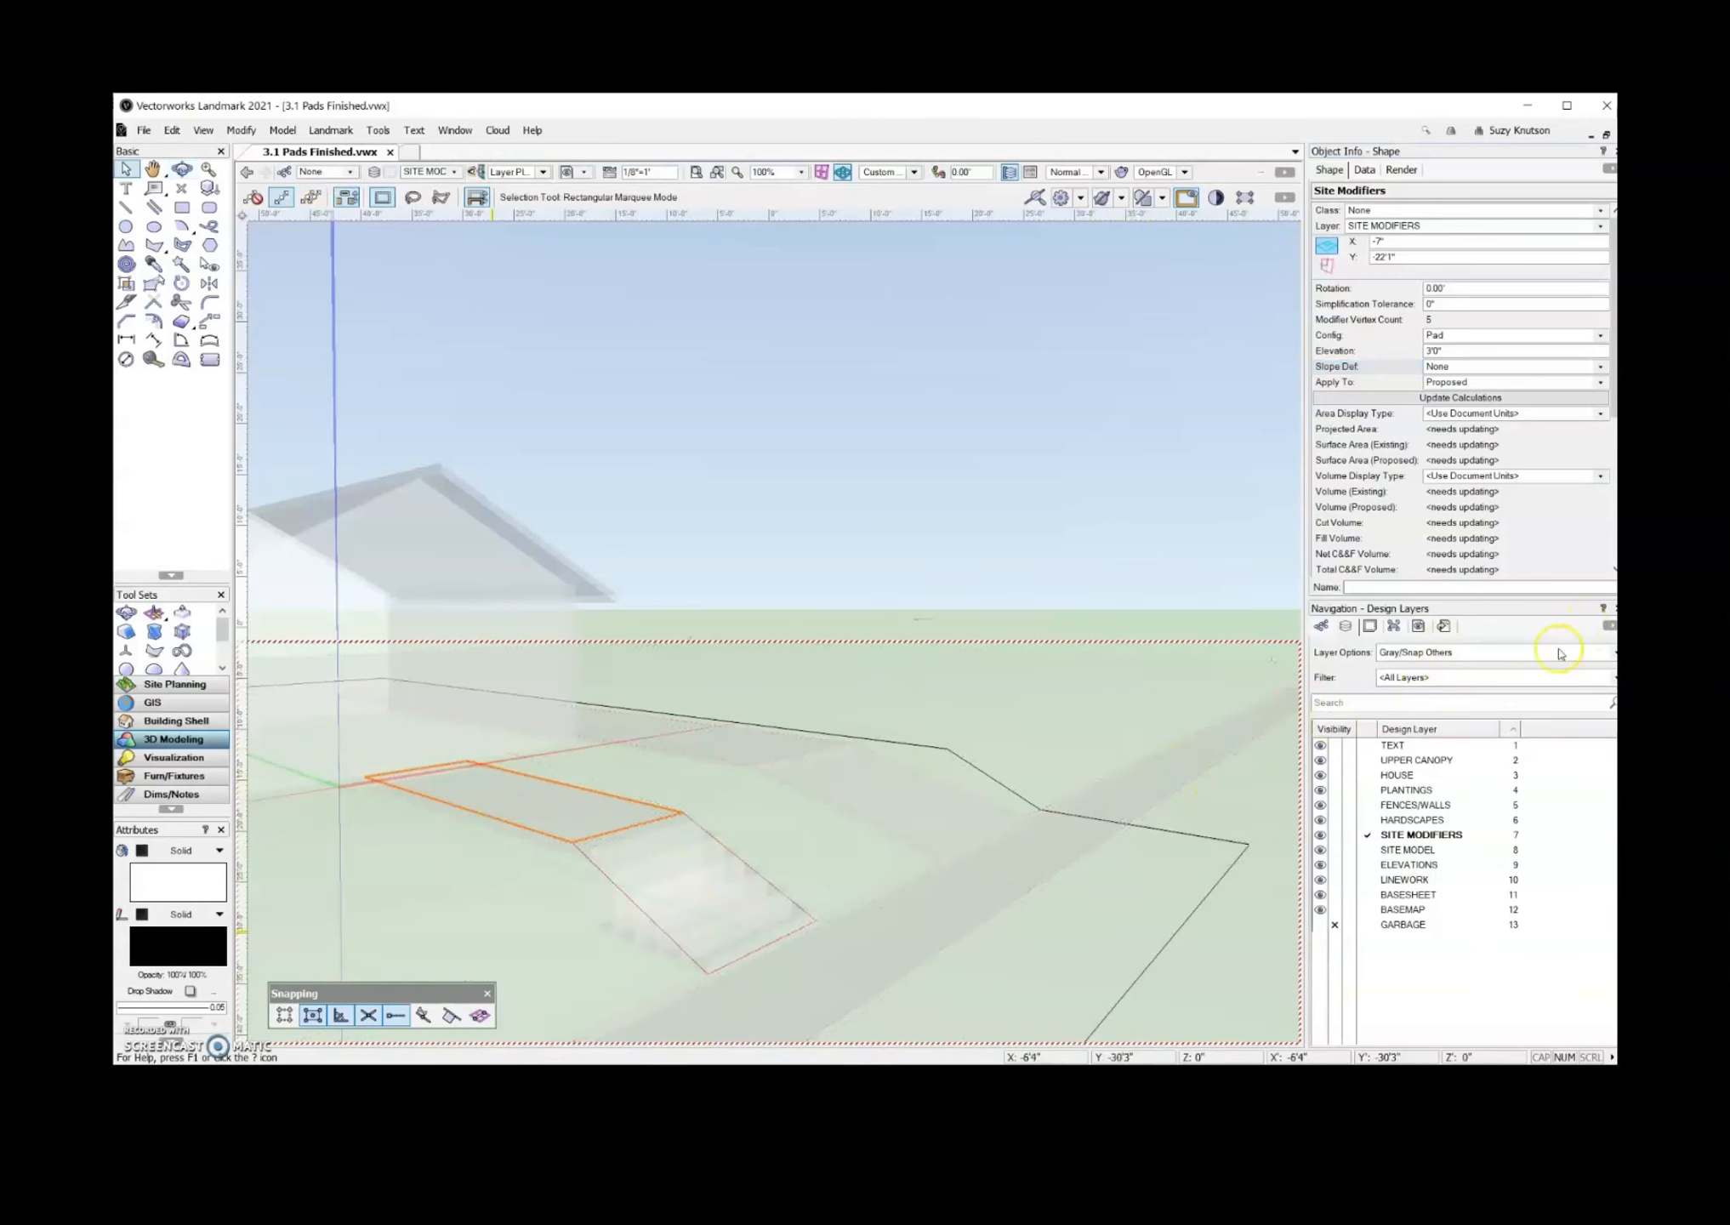
{"action": "left_click", "coordinate": [1529, 651]}
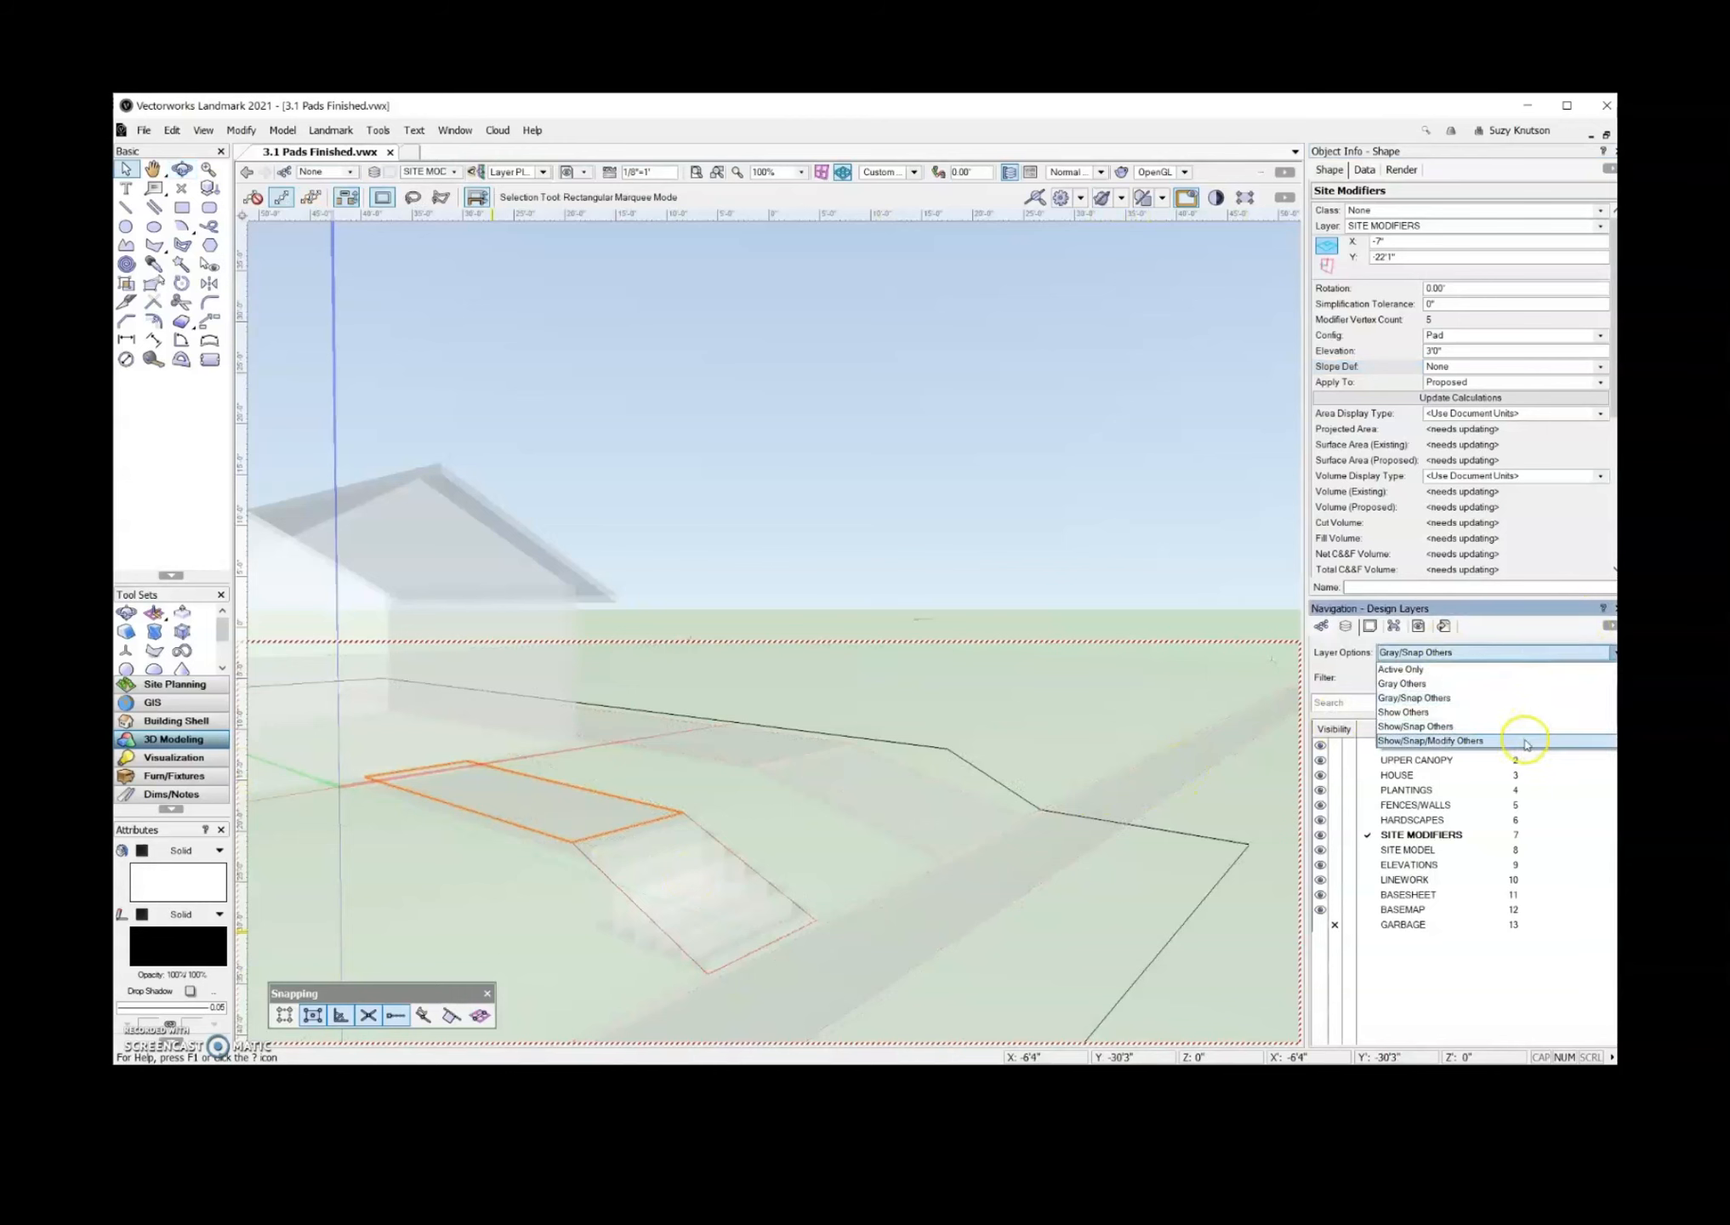
{"action": "left_click", "coordinate": [1527, 740]}
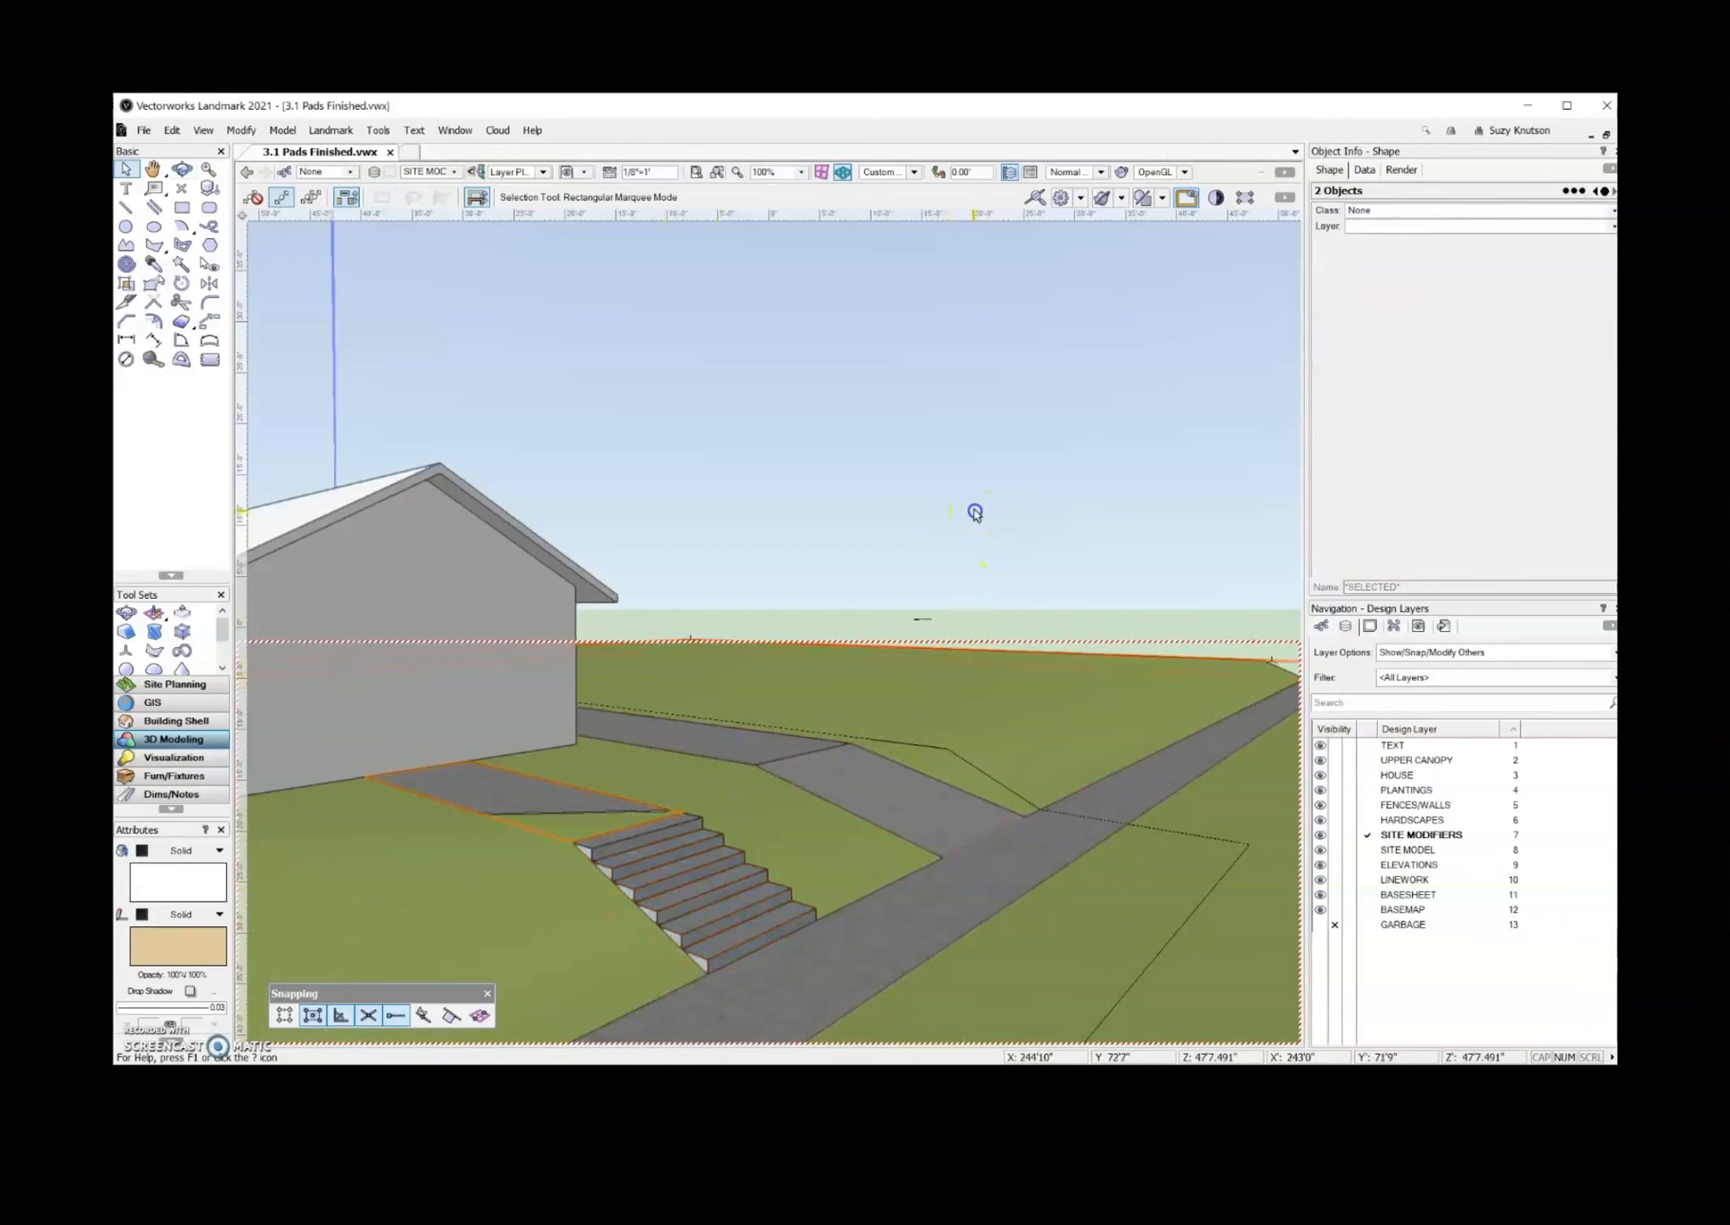
{"action": "left_click", "coordinate": [985, 664]}
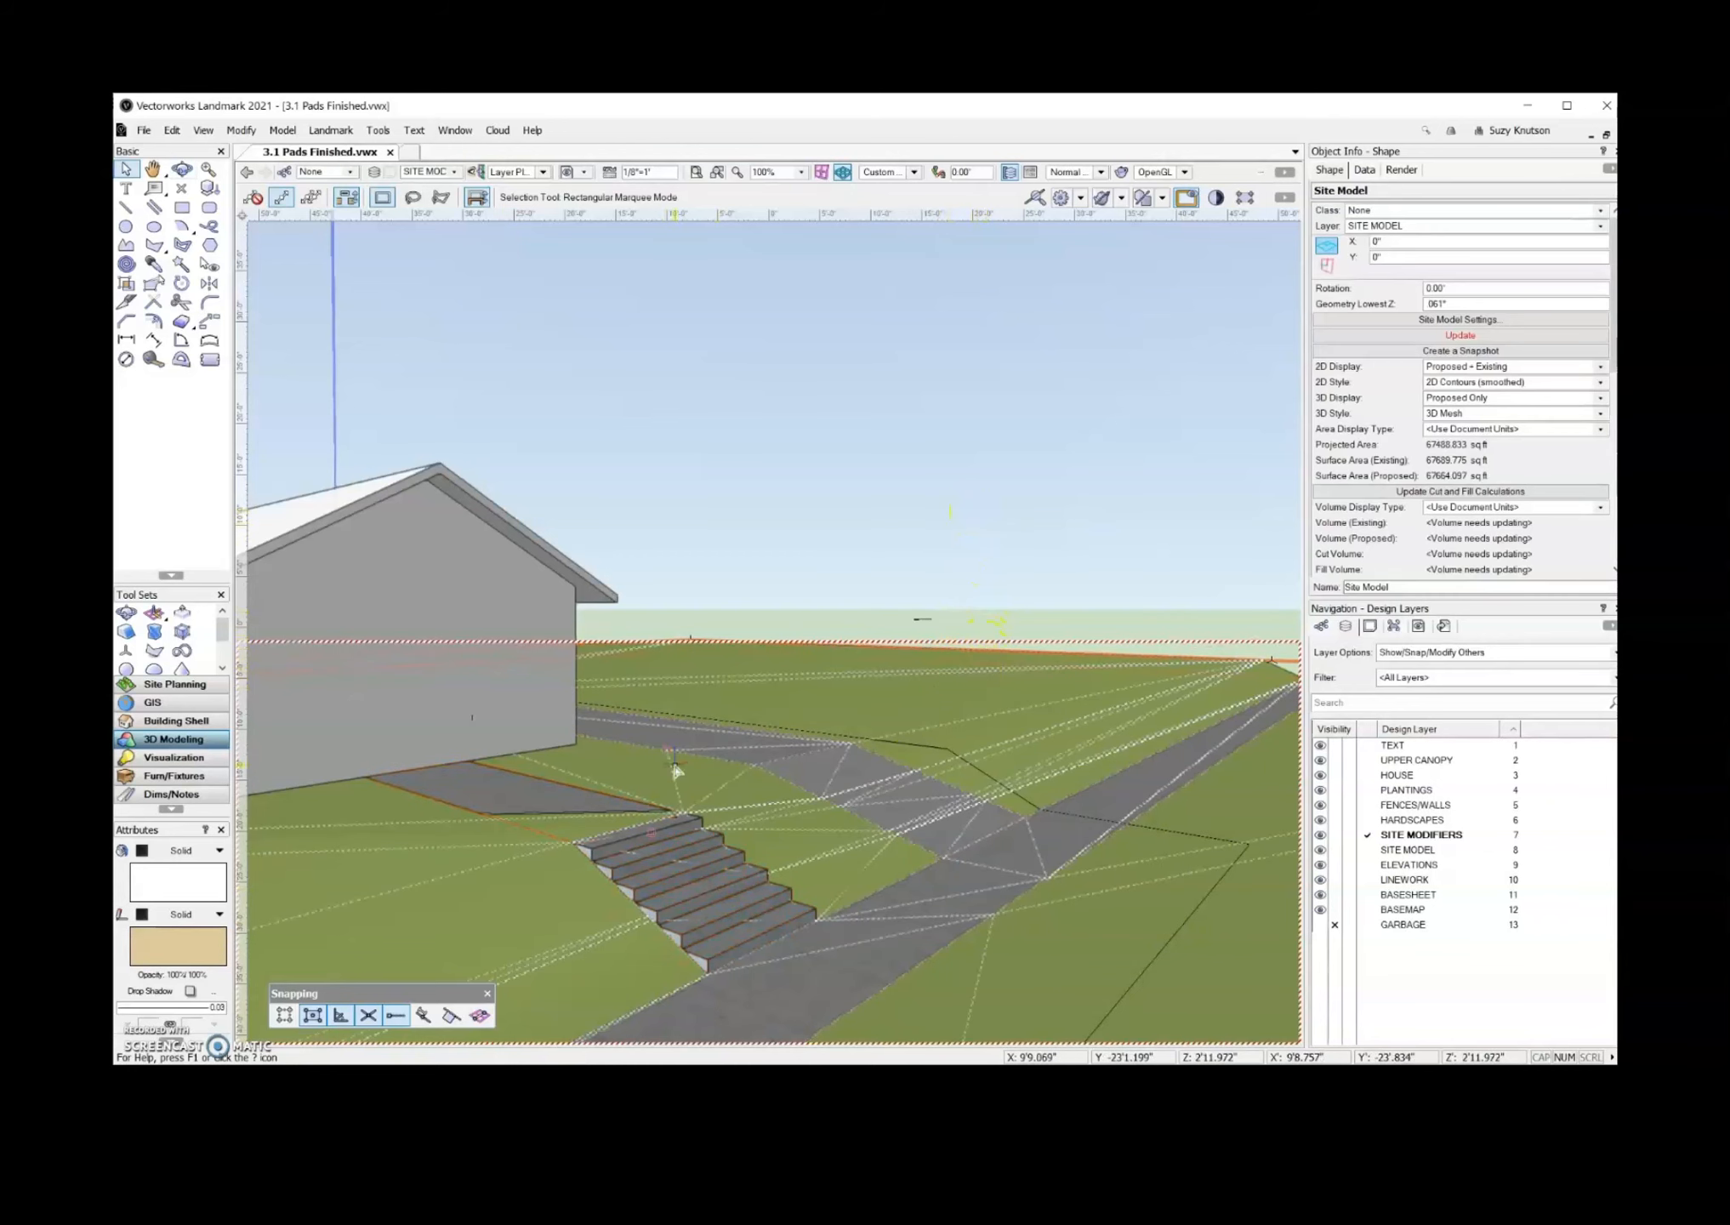
{"action": "left_click", "coordinate": [621, 796]}
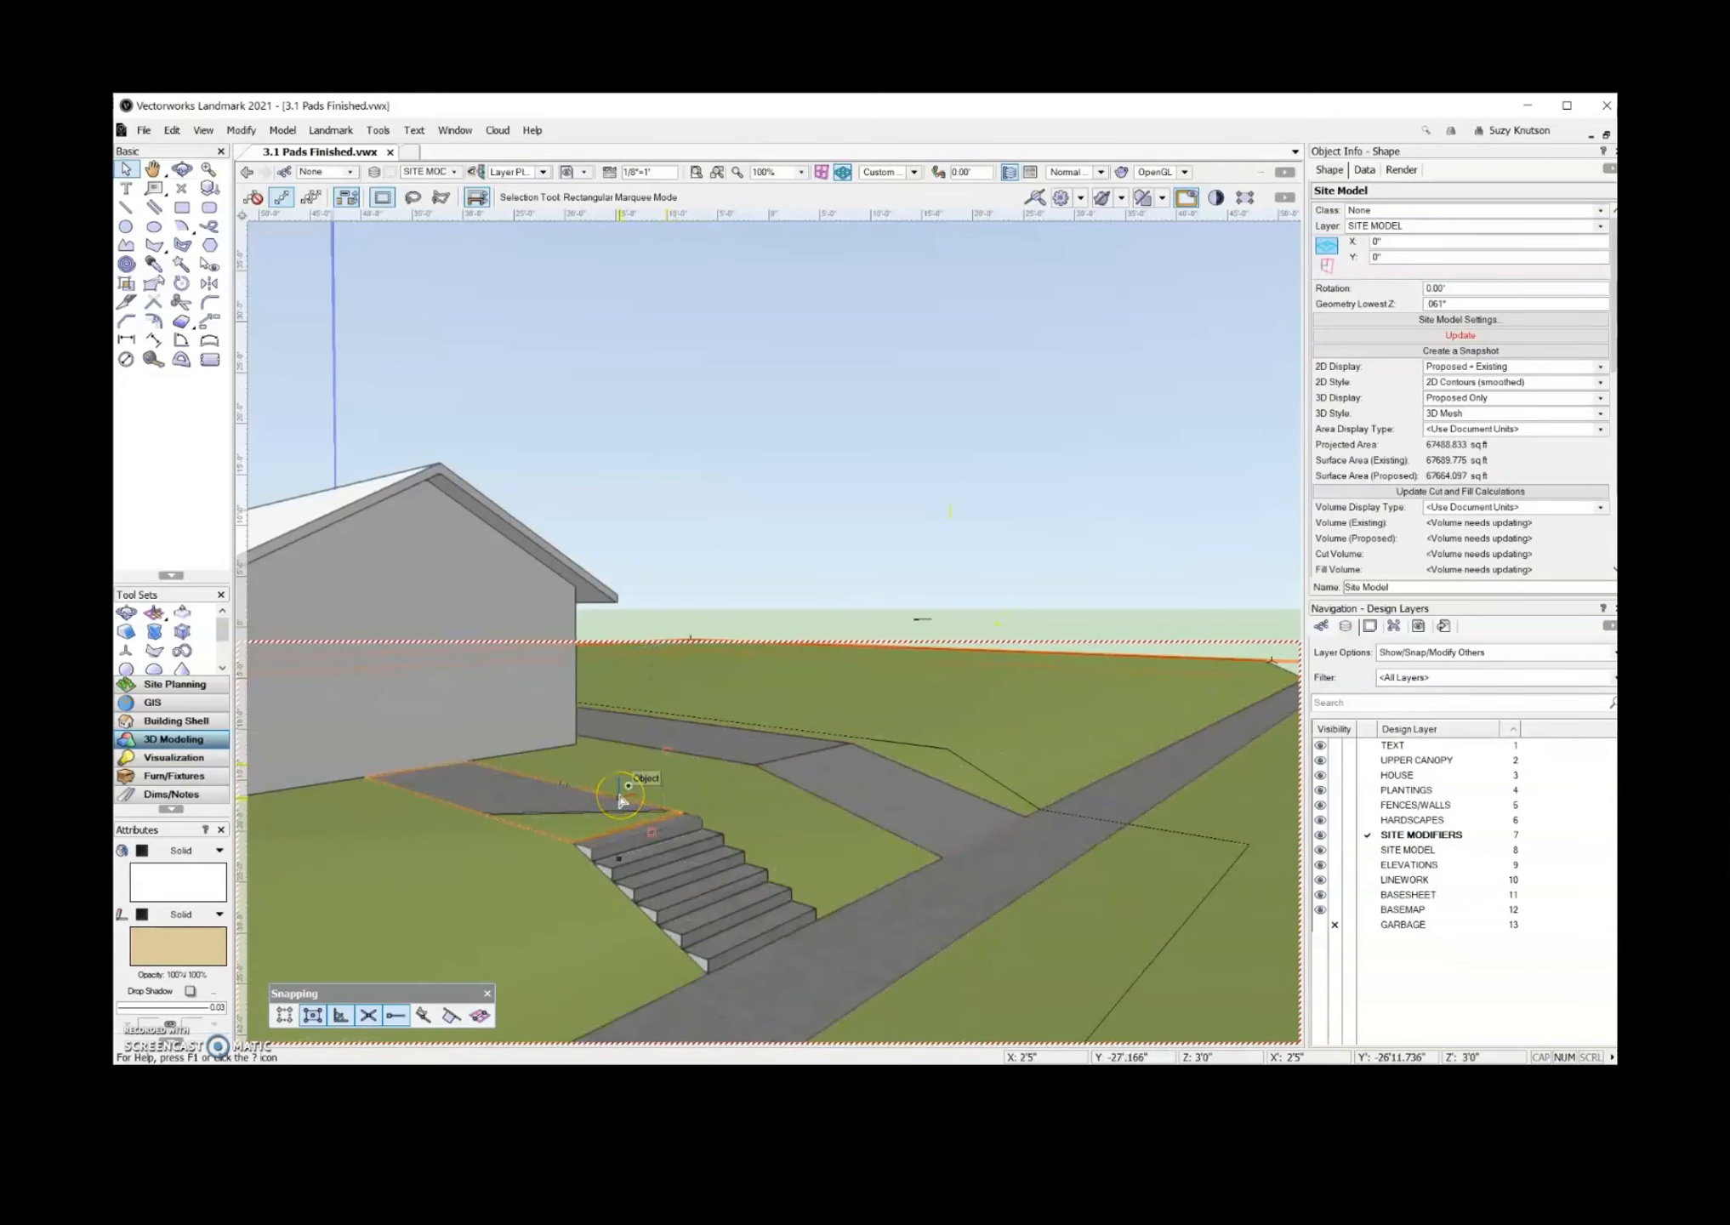
{"action": "left_click", "coordinate": [1448, 338]}
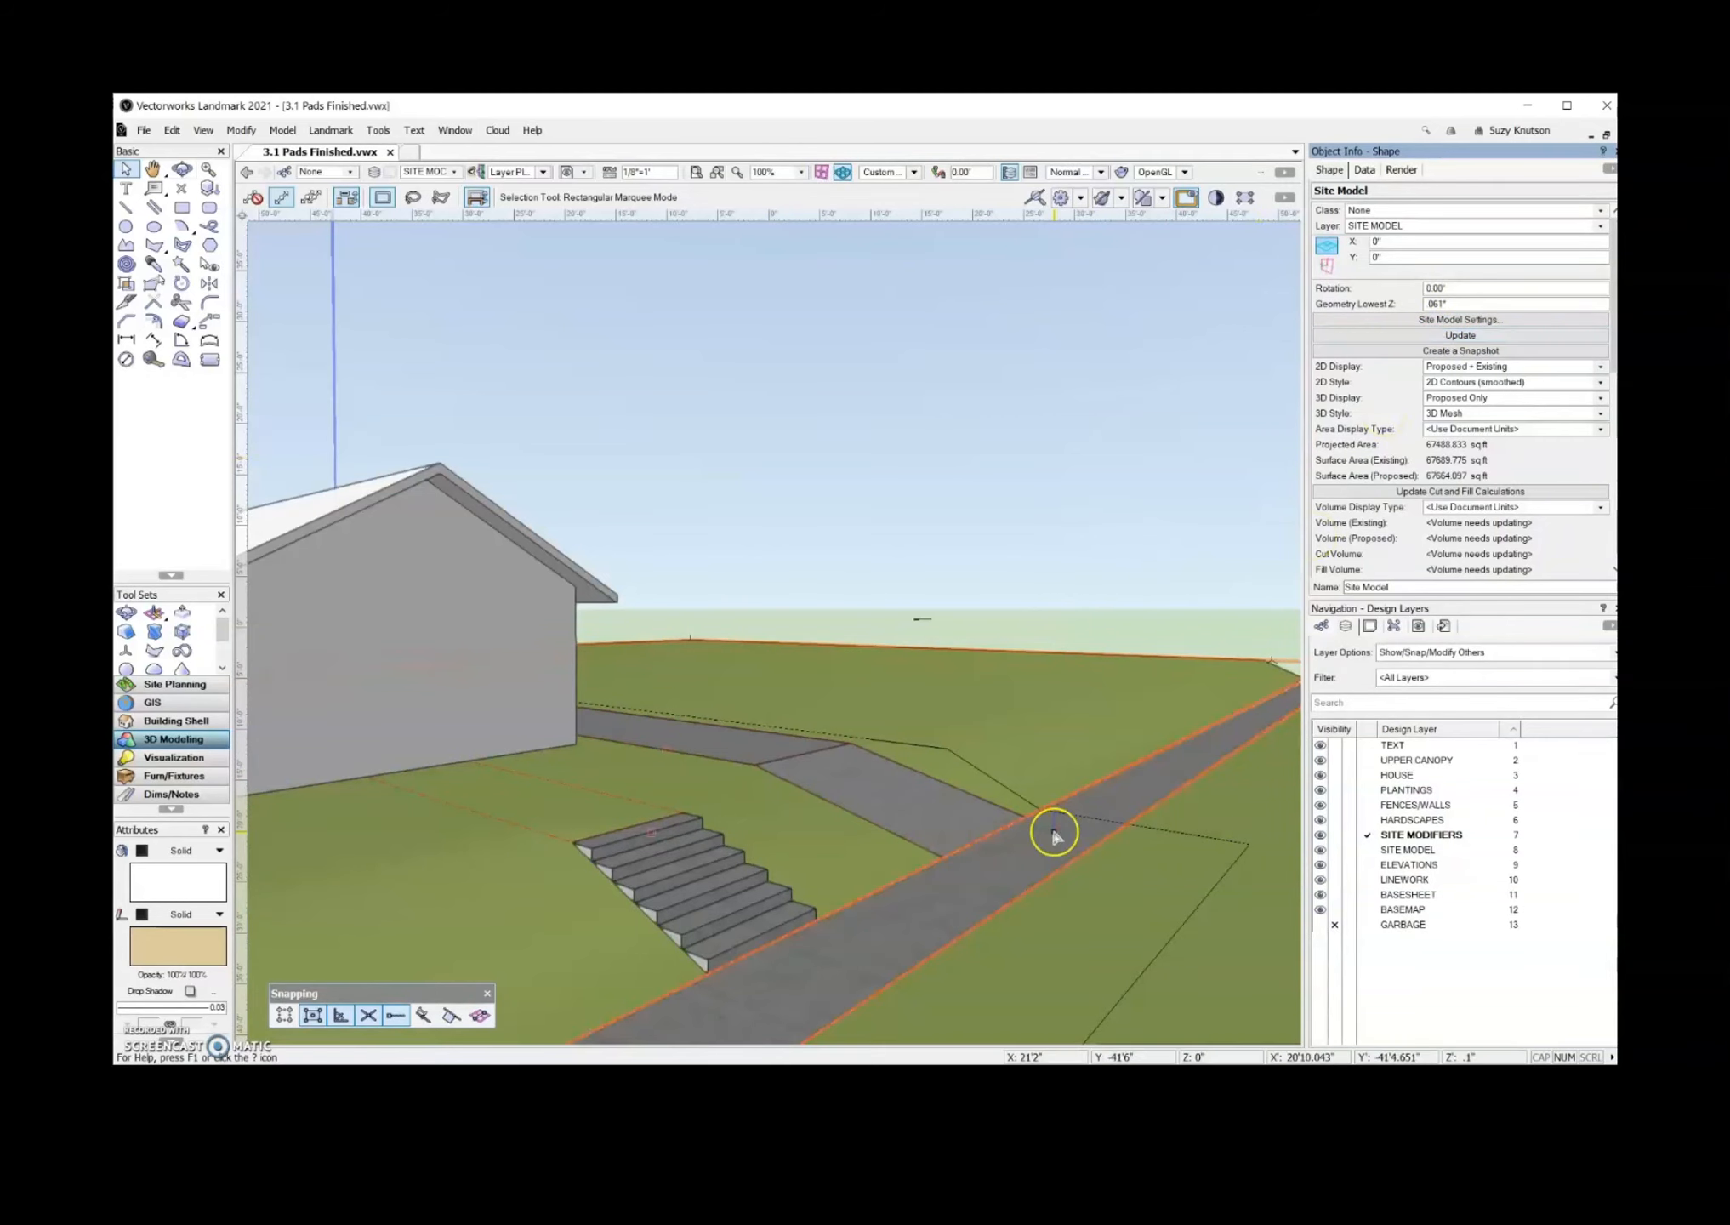
- Set the walkway hardscape slab's thickness to -7.1"
{"action": "left_click", "coordinate": [649, 842]}
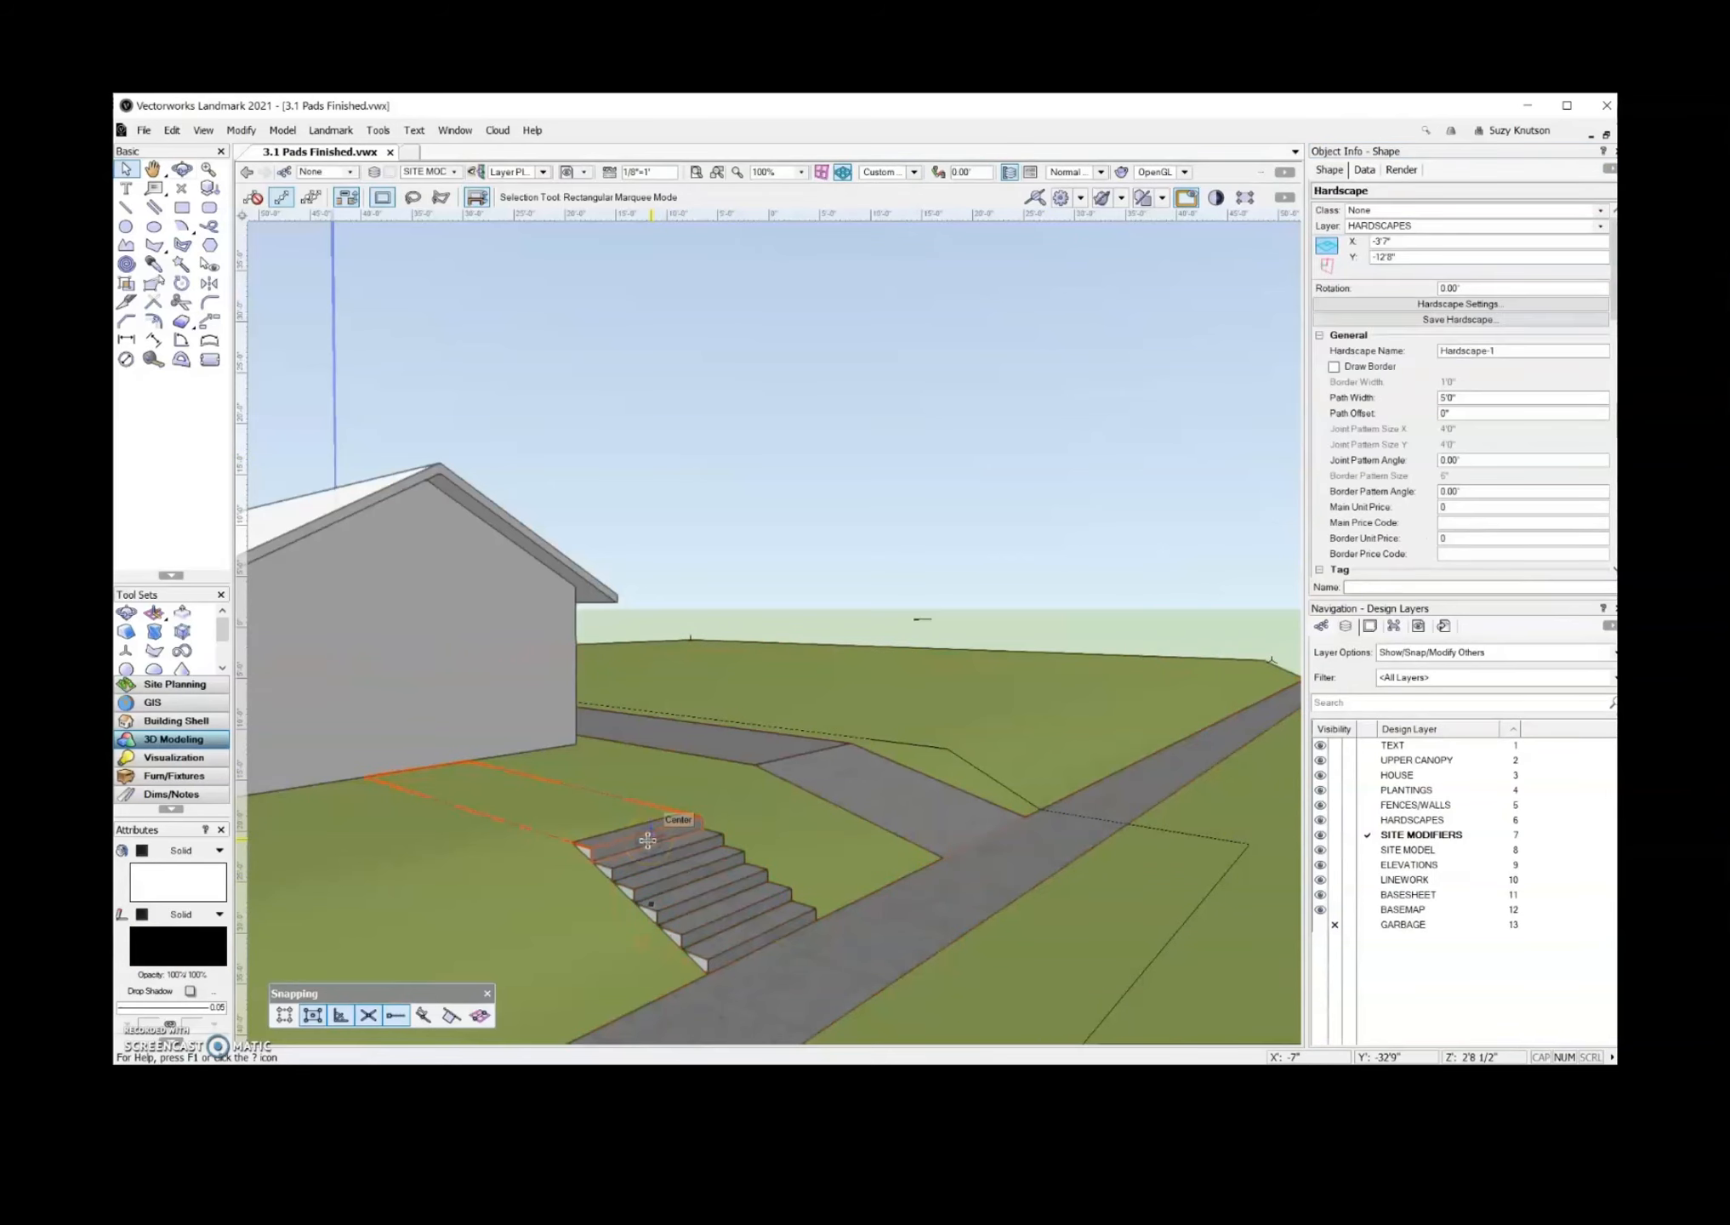
{"action": "left_click_drag", "start_coordinate": [1610, 299], "coordinate": [1610, 375]}
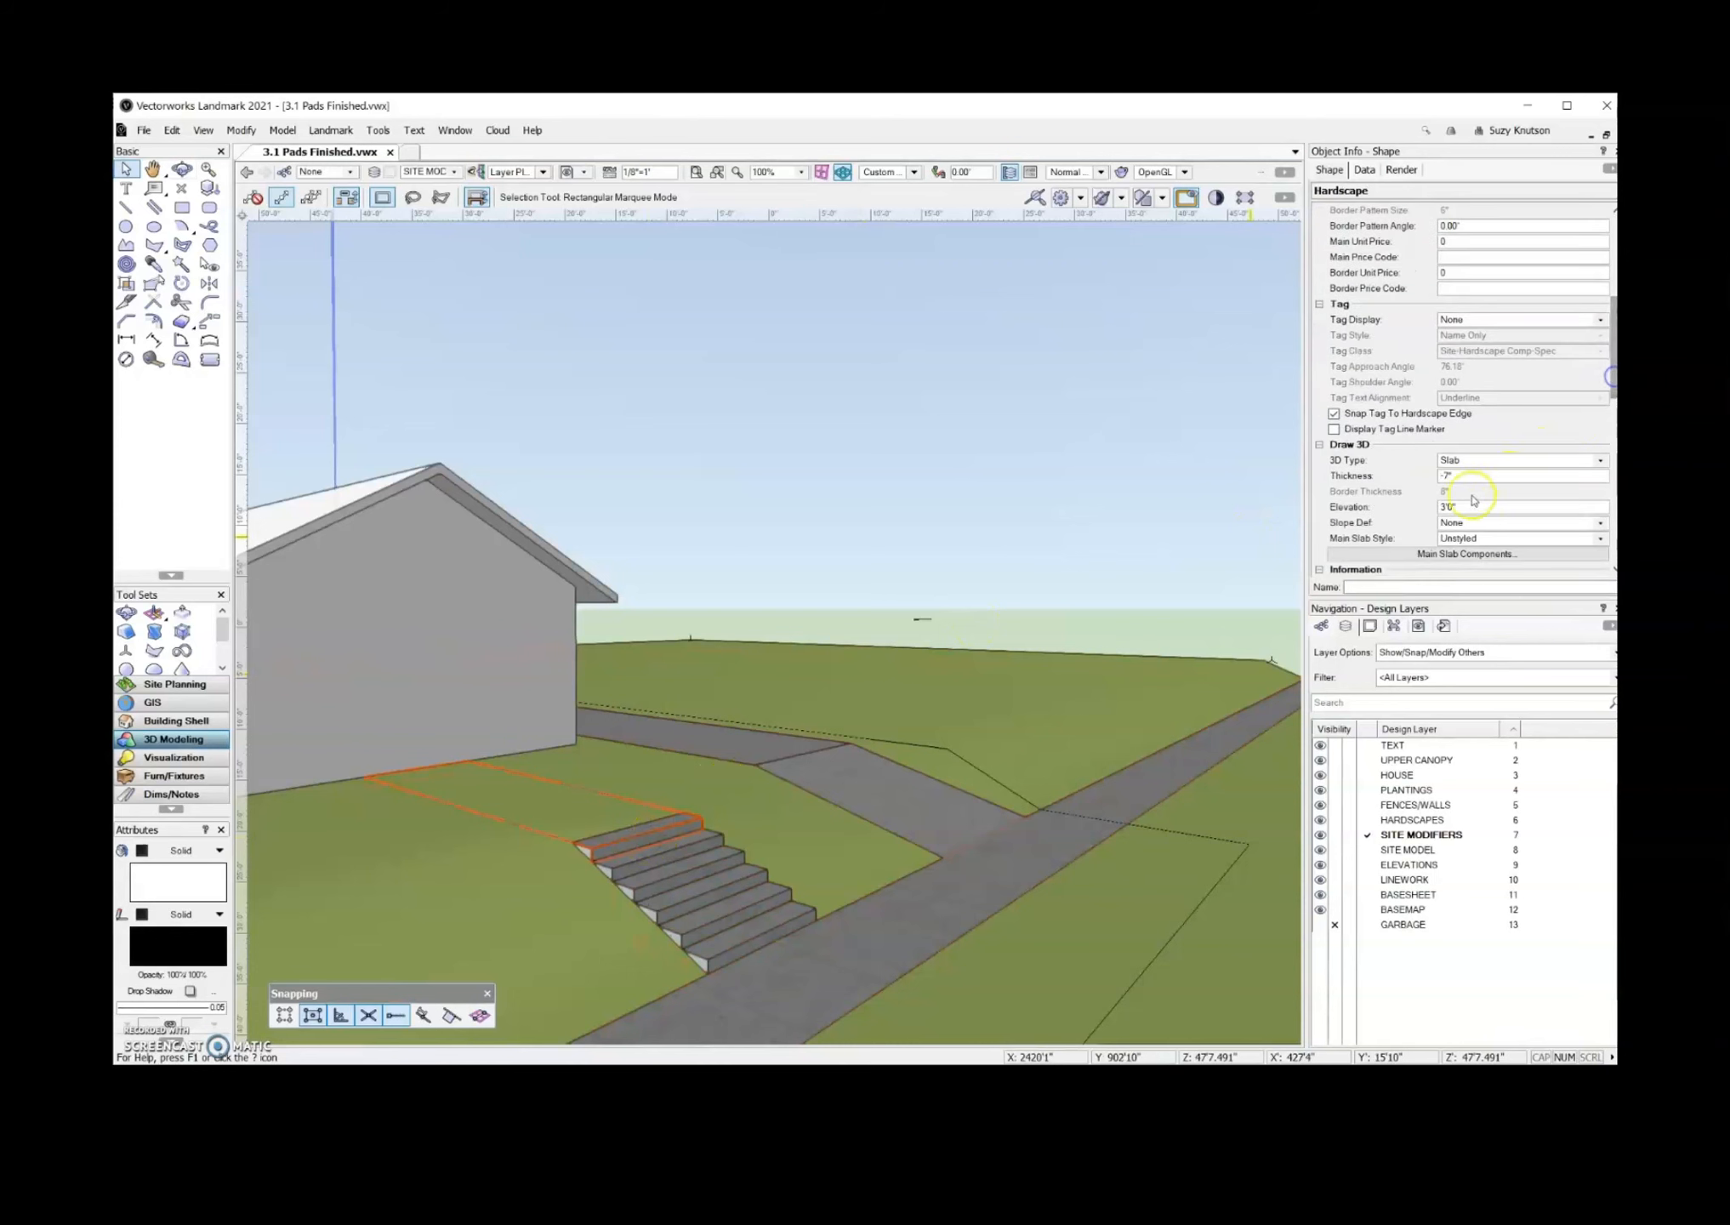
{"action": "left_click", "coordinate": [1452, 479]}
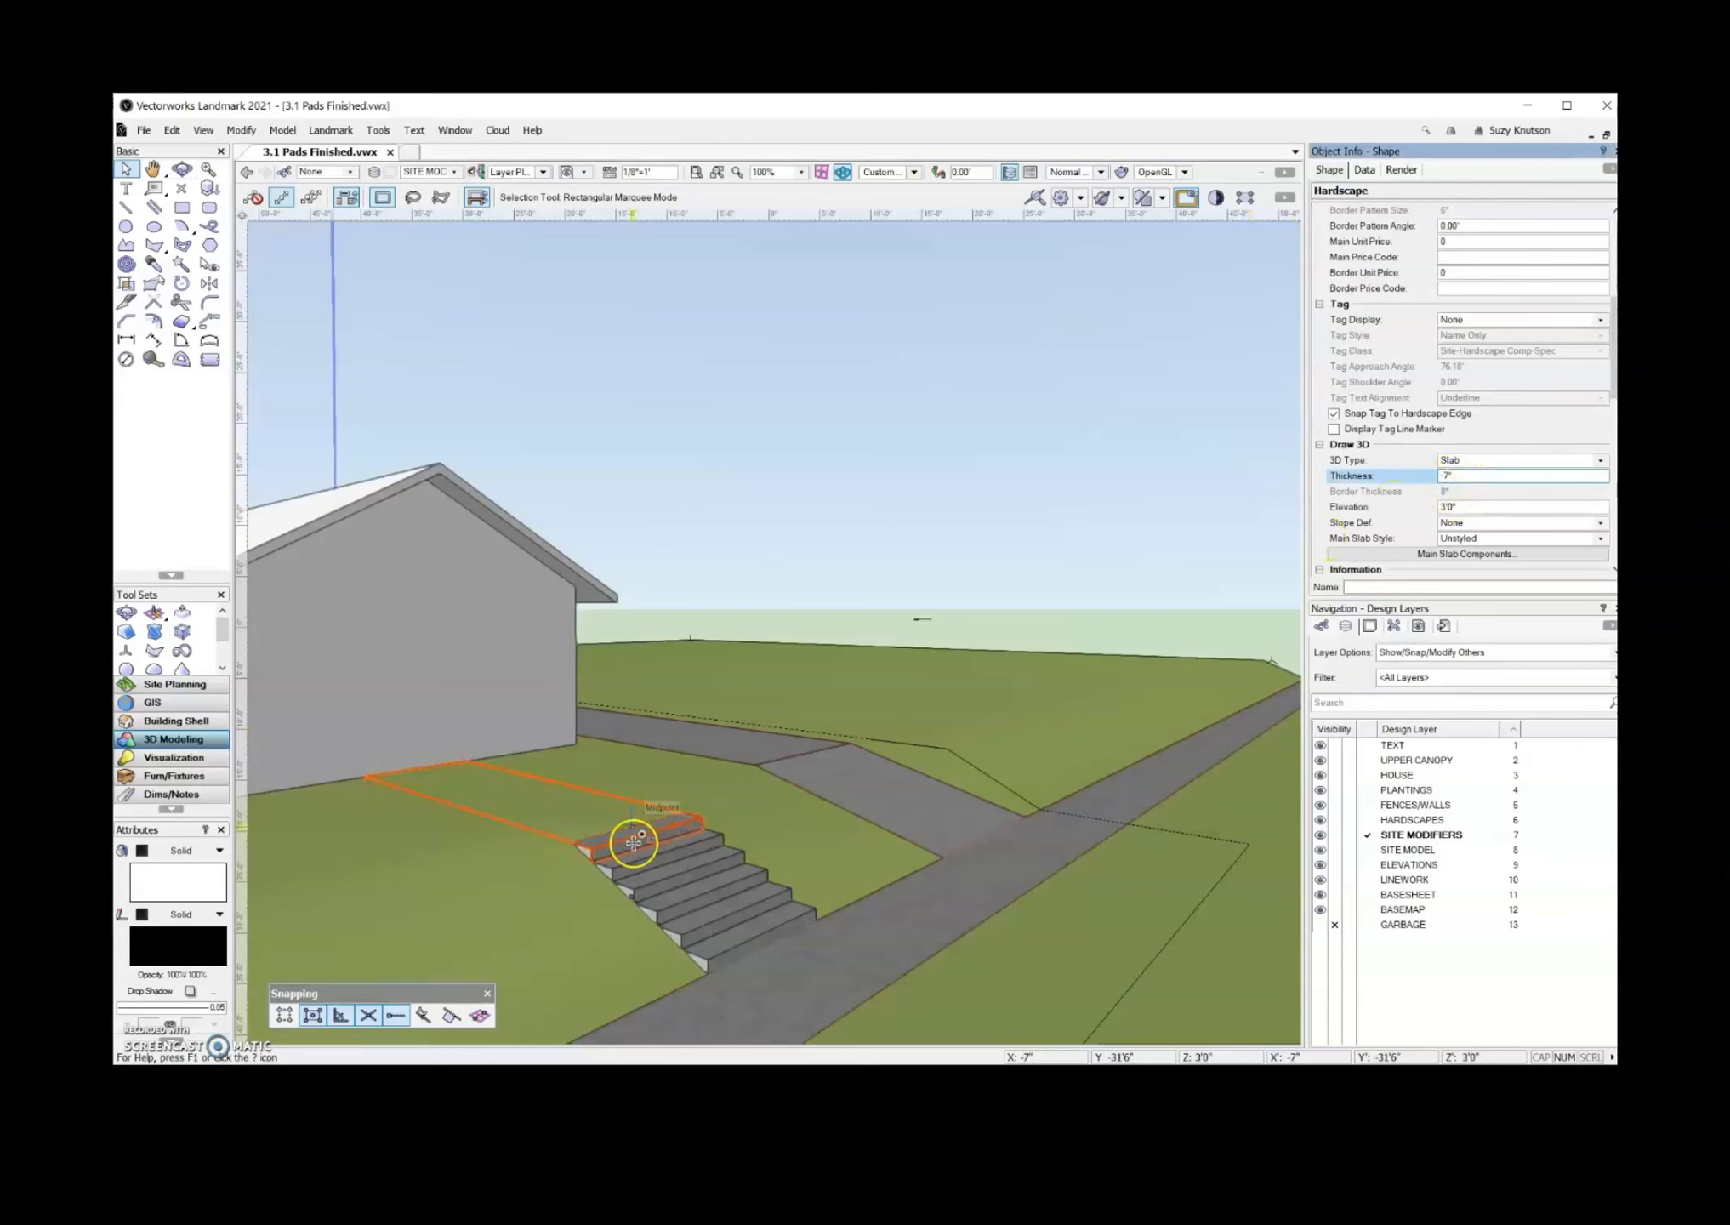
{"action": "scroll", "coordinate": [596, 863], "scroll_direction": "up", "scroll_amount": 3}
{"action": "scroll", "coordinate": [595, 866], "scroll_direction": "up", "scroll_amount": 2}
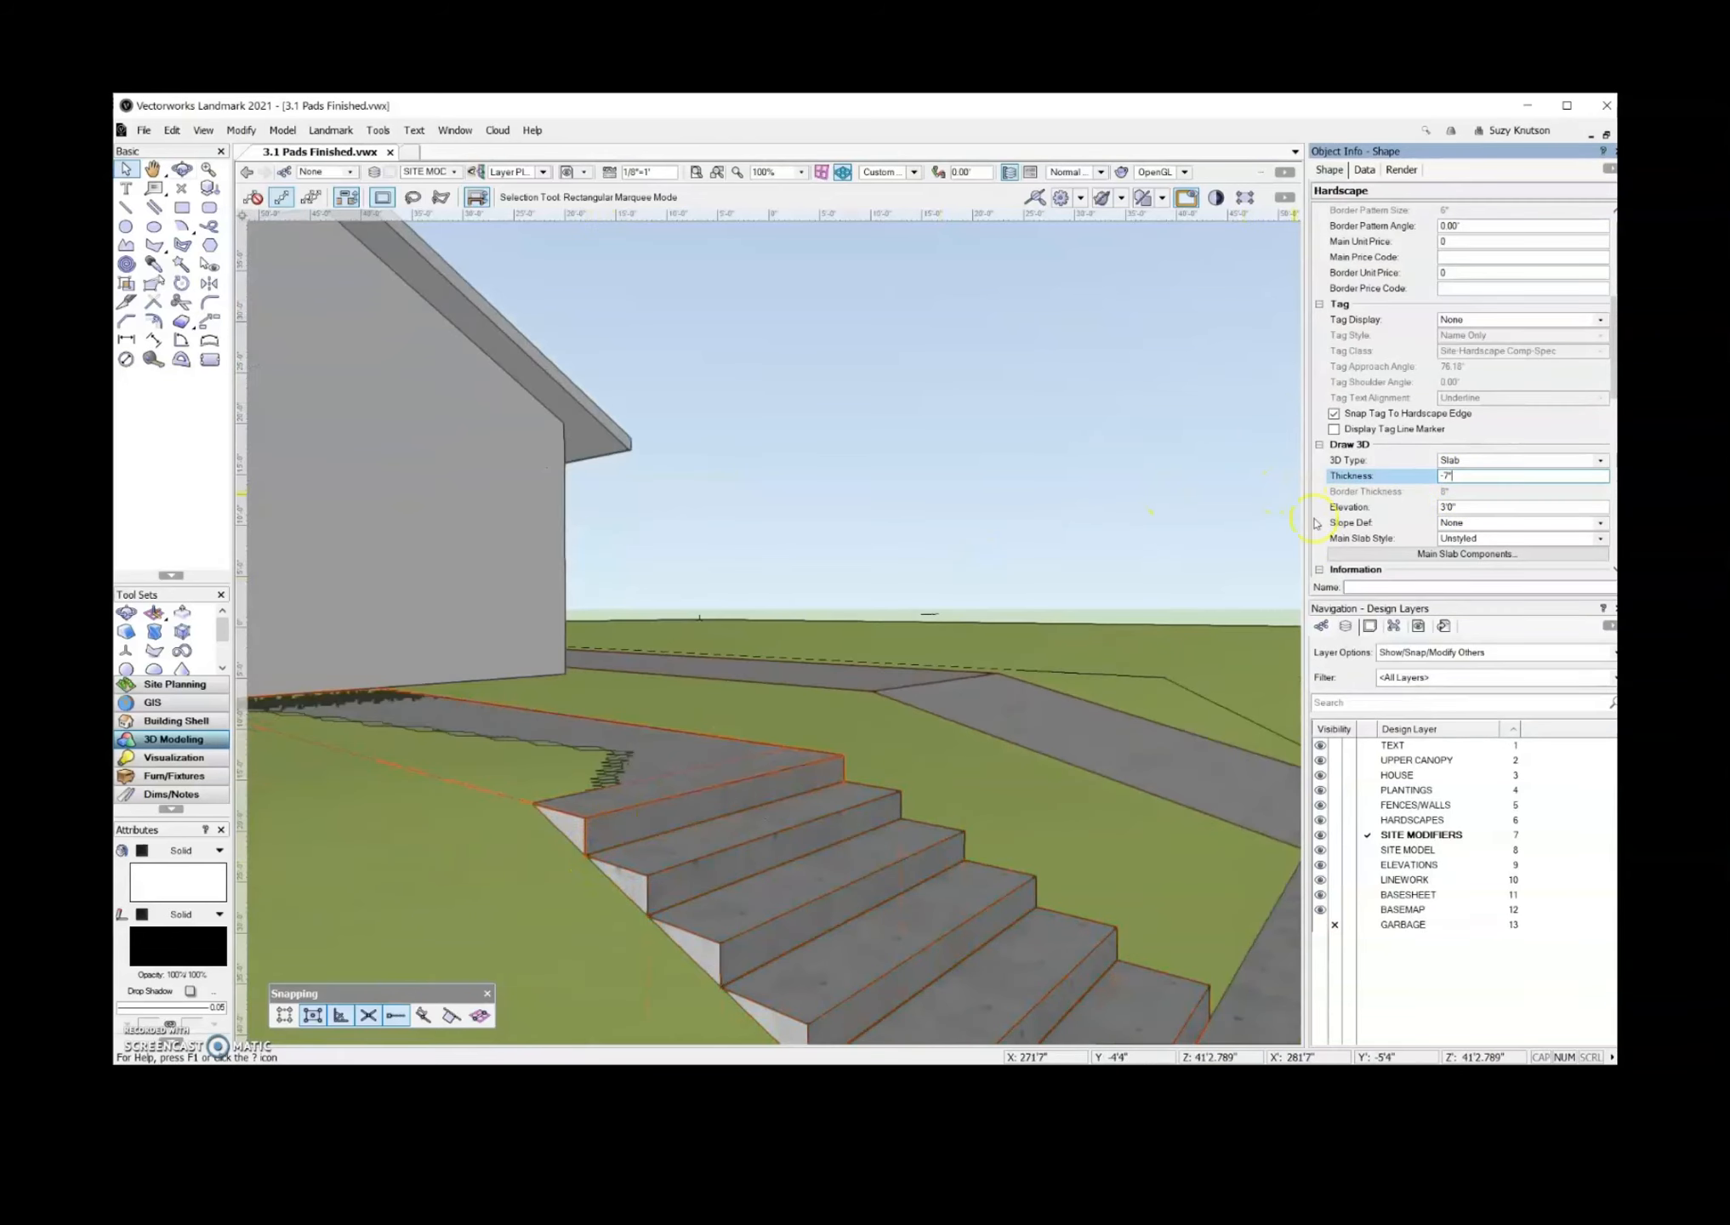
{"action": "left_click", "coordinate": [1448, 476]}
{"action": "type", "text": ".1"}
{"action": "key", "text": "Return"}
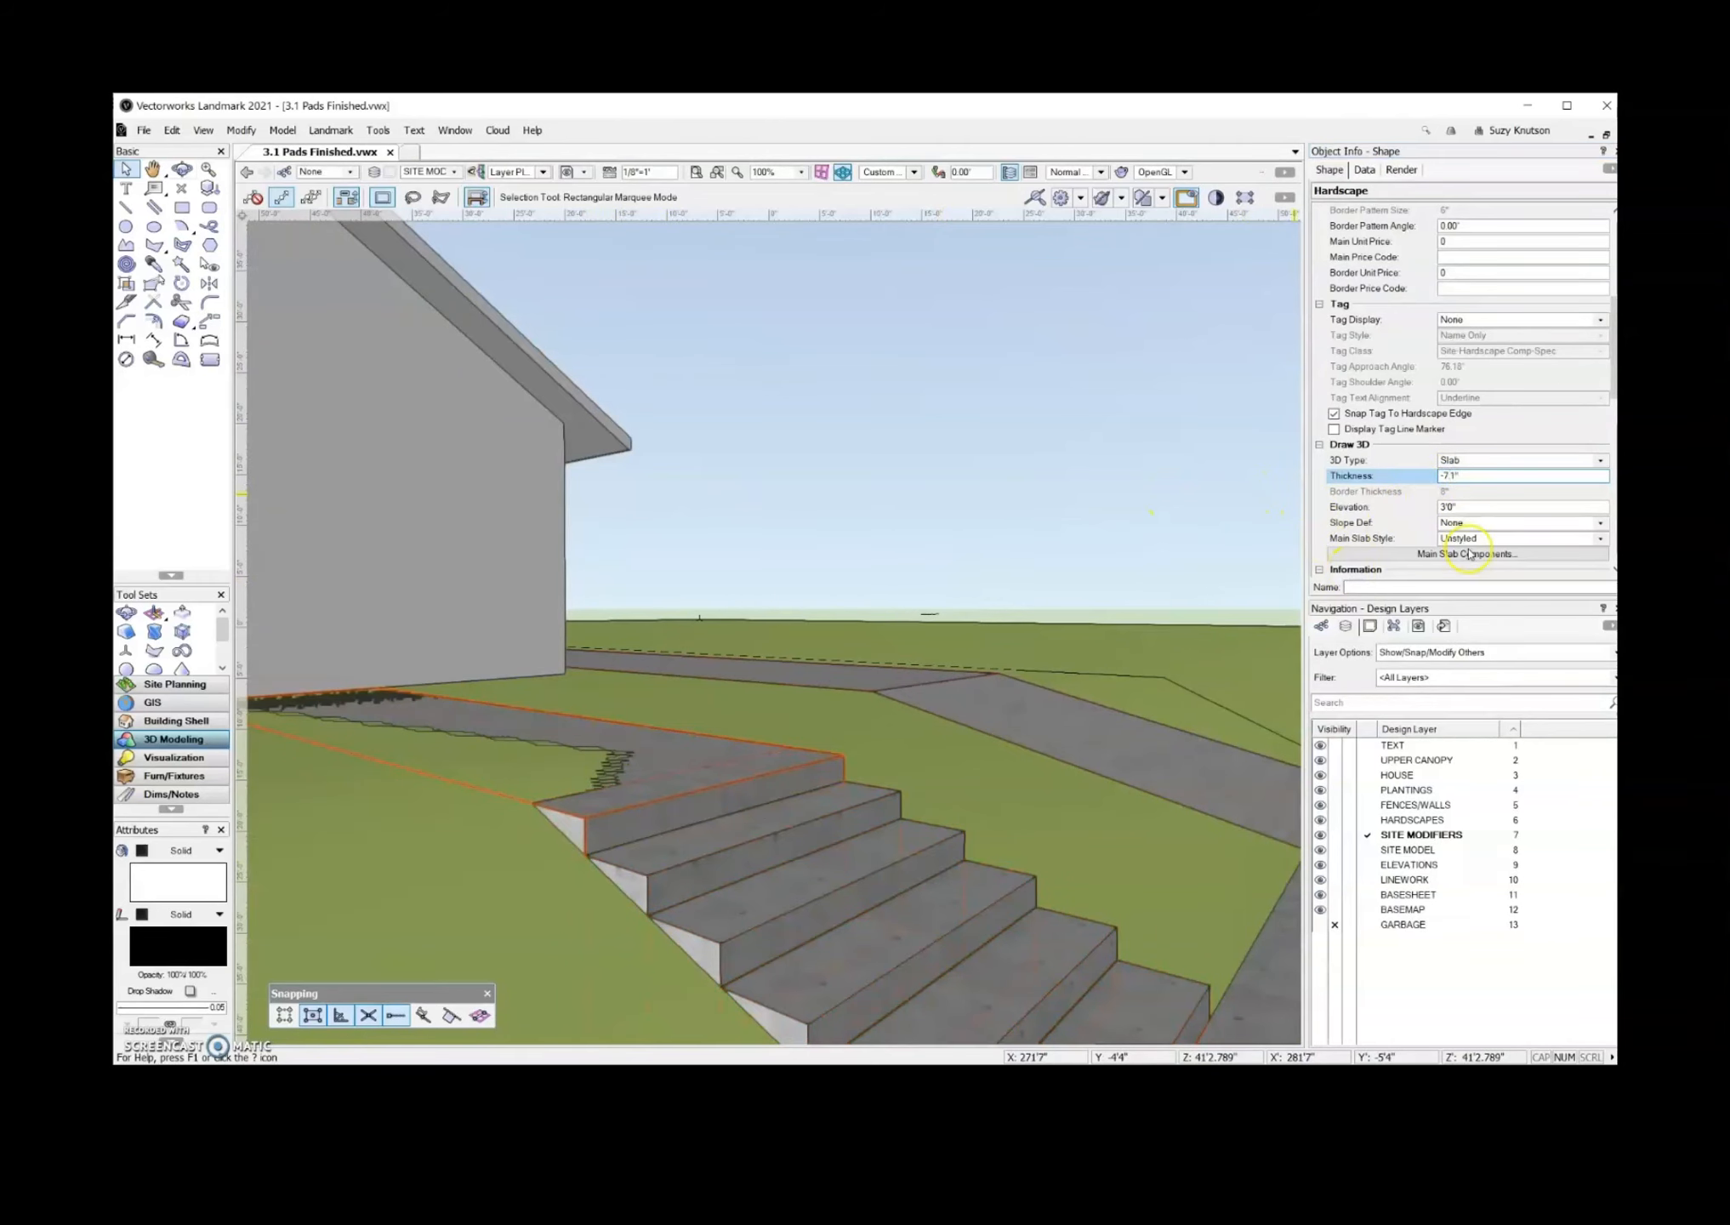
- Raise the walkway slab's elevation to 3'.1" so it sits just above the site model surface
{"action": "left_click", "coordinate": [1468, 507]}
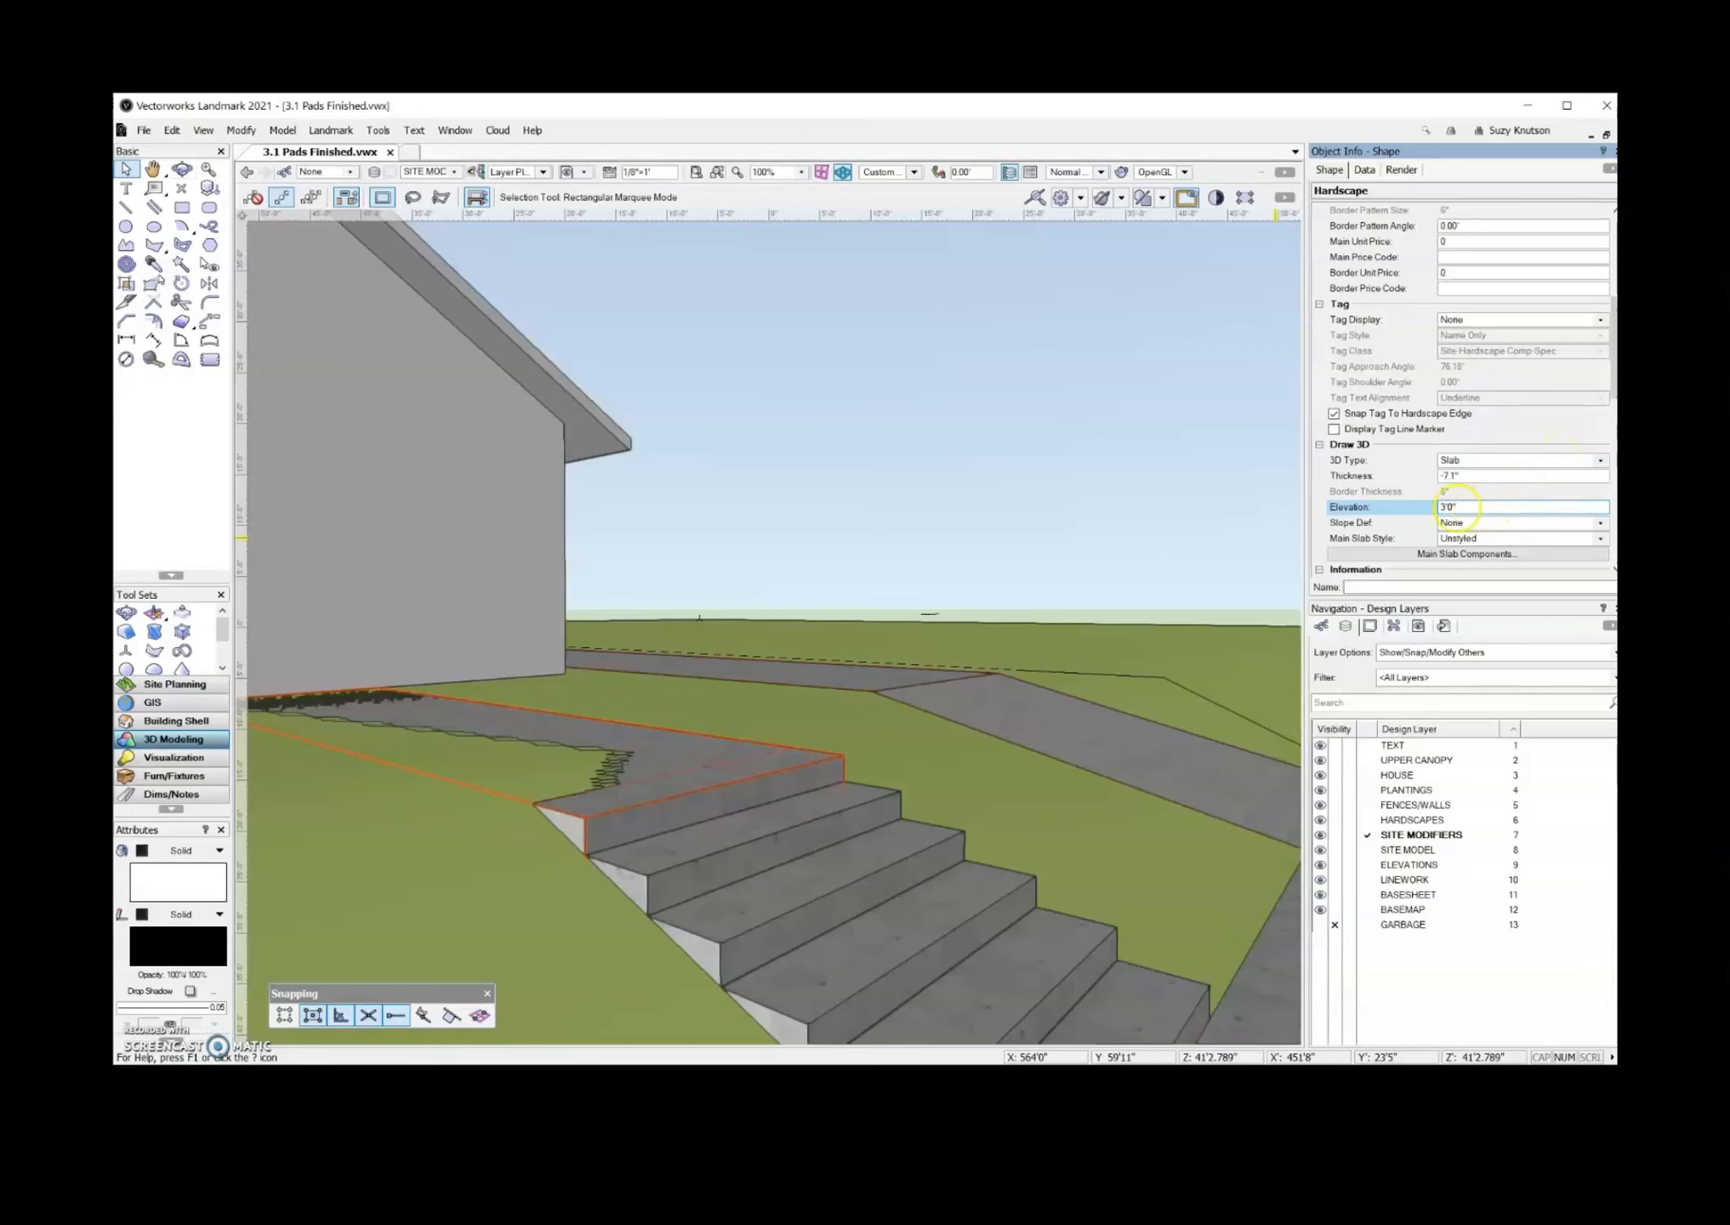
{"action": "key", "text": "Return"}
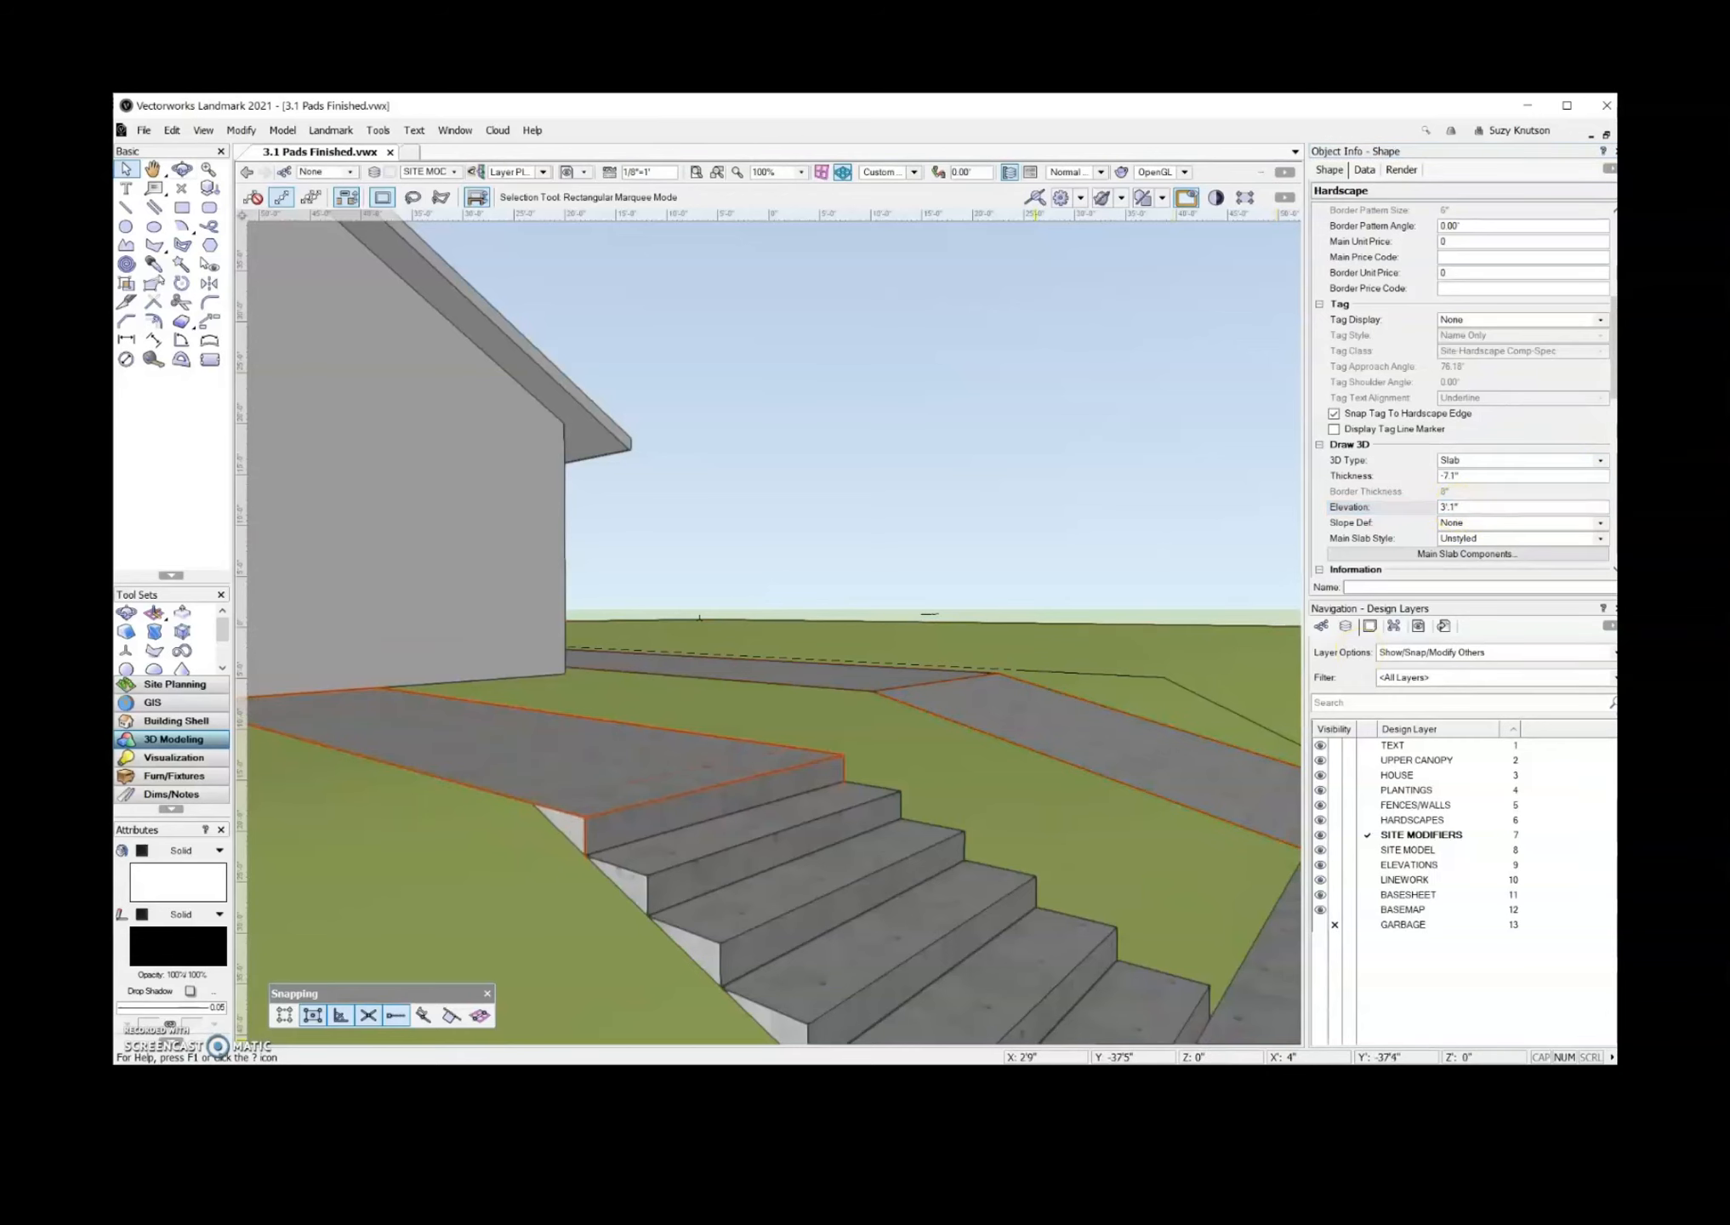
{"action": "scroll", "coordinate": [915, 985], "scroll_direction": "down", "scroll_amount": 3}
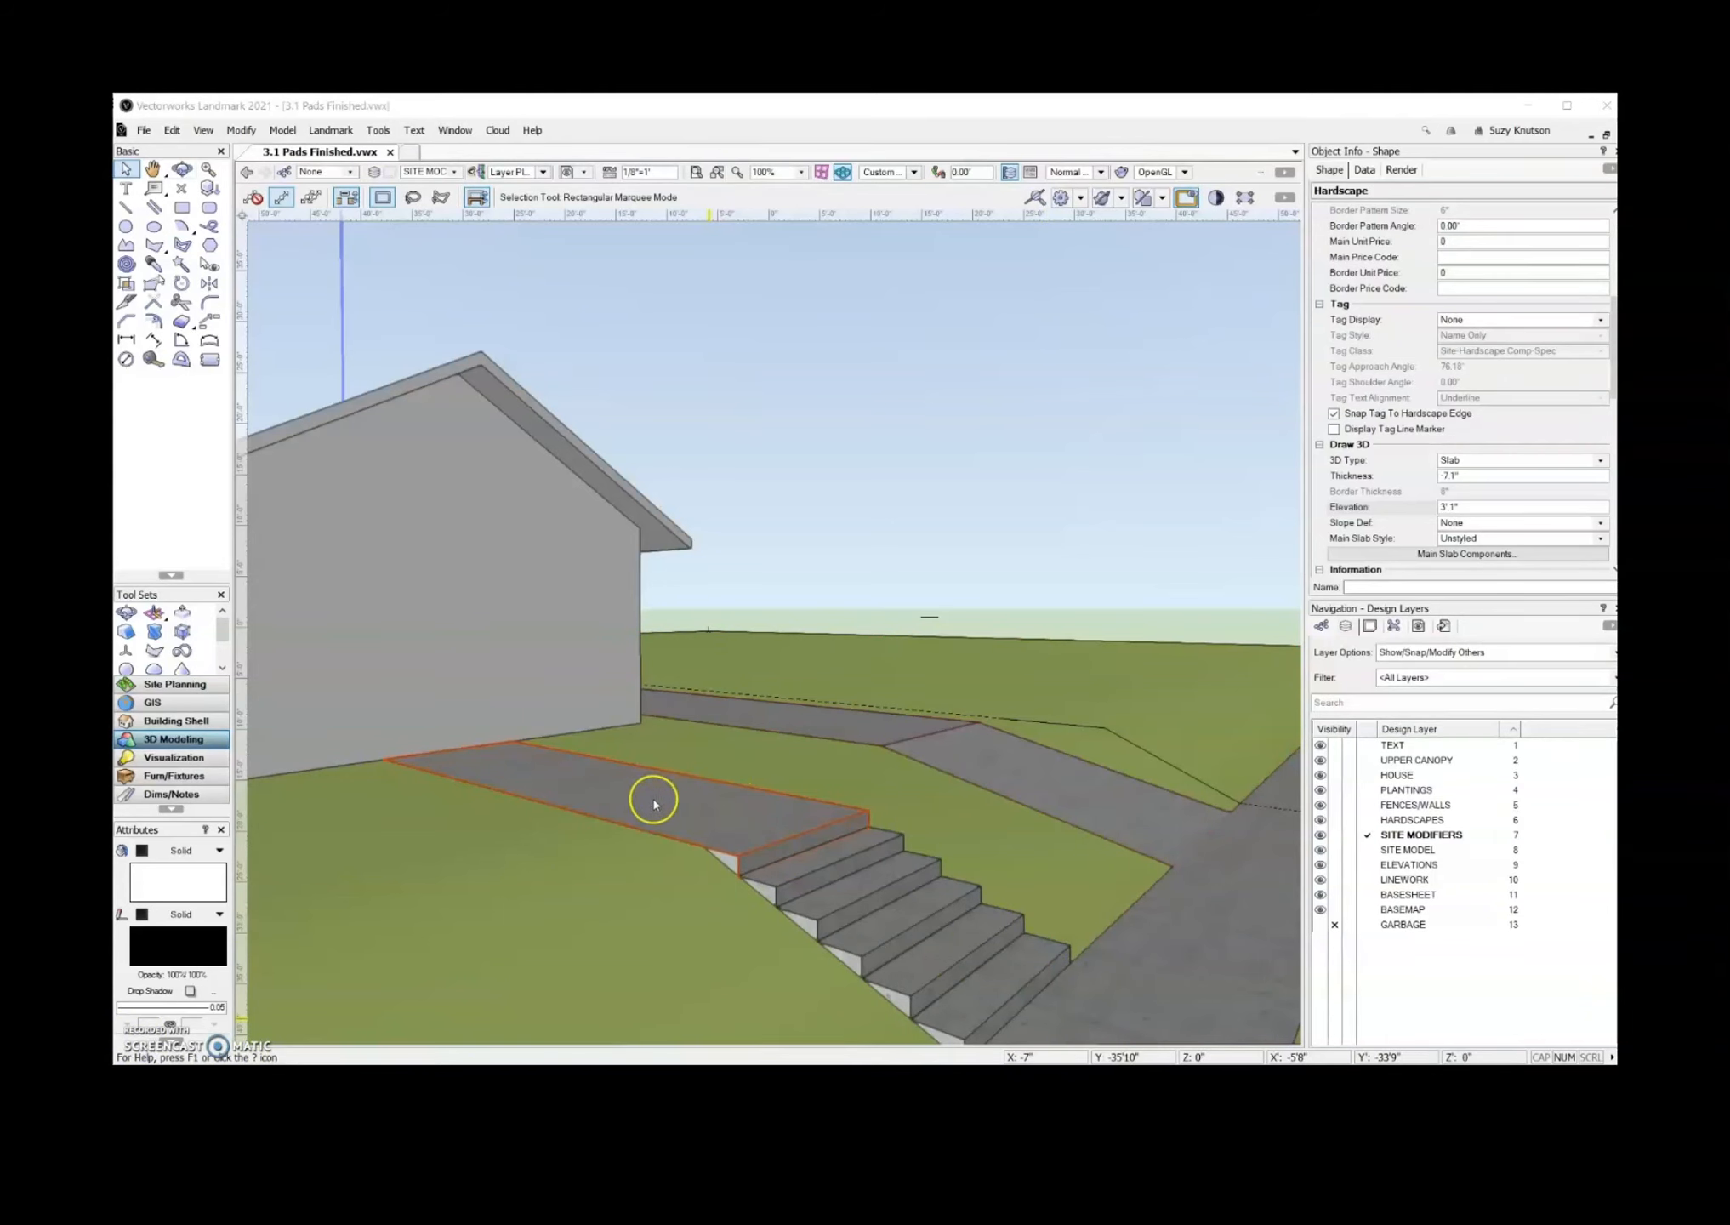
- Select the concrete steps below the walkway and check their object properties
{"action": "left_click", "coordinate": [823, 869]}
{"action": "left_click", "coordinate": [825, 870]}
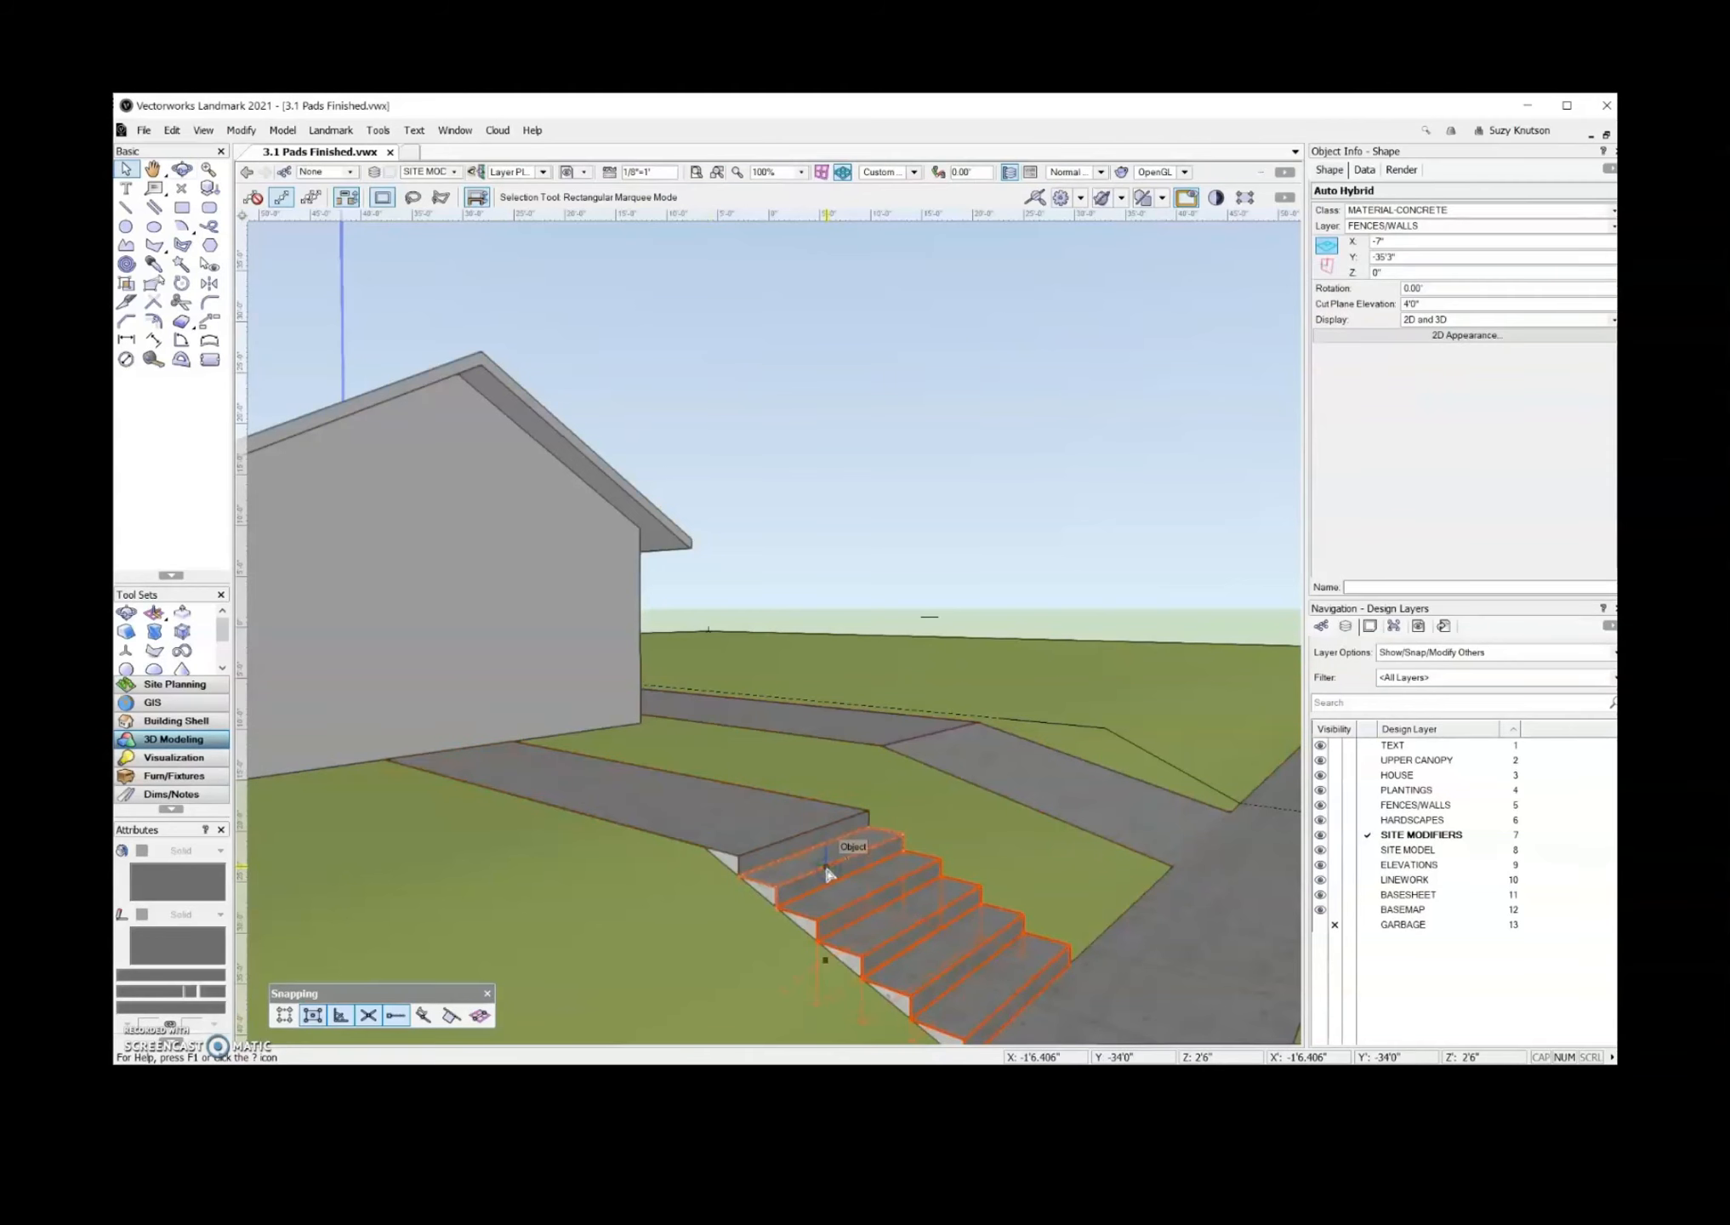
{"action": "left_click_drag", "start_coordinate": [824, 864], "coordinate": [786, 858]}
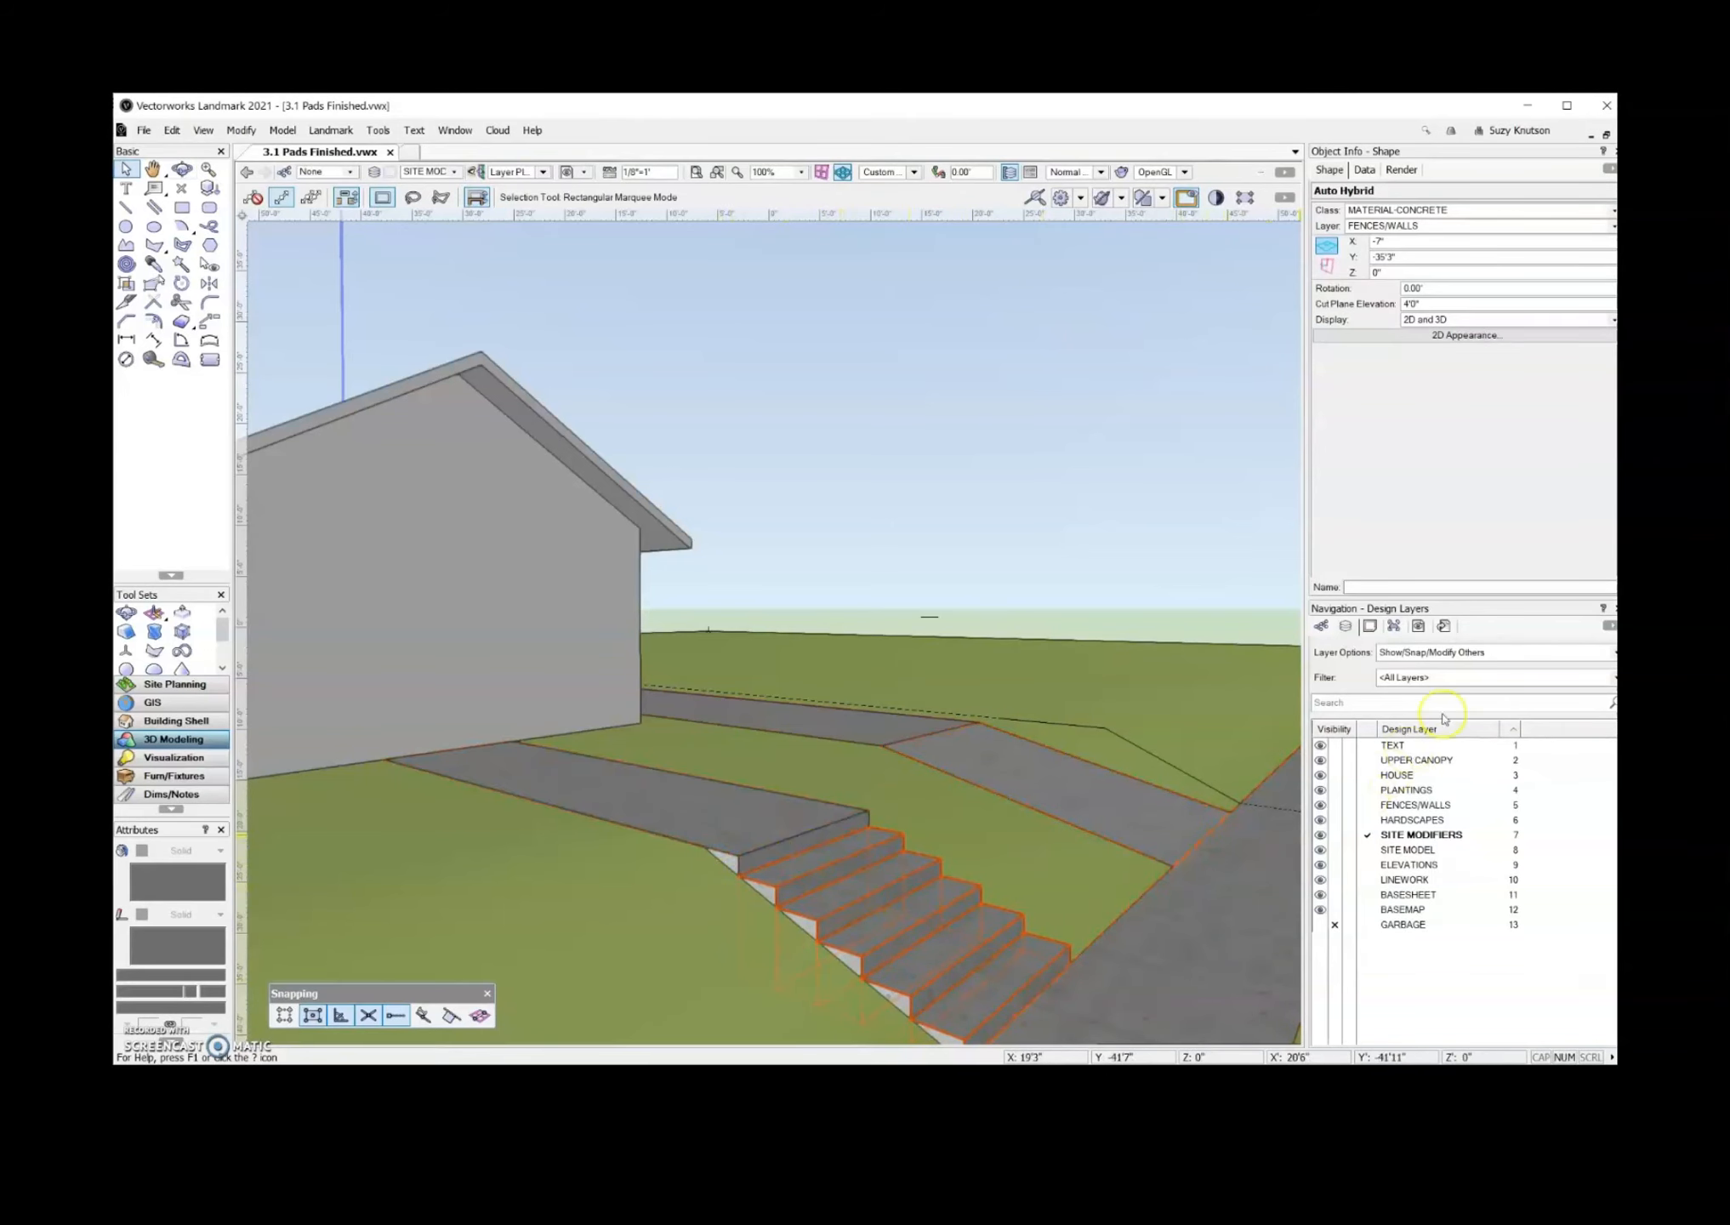
- Set the layer options to Gray/Snap Others and inspect the pad modifiers under the walkway and the steps
{"action": "left_click", "coordinate": [1486, 655]}
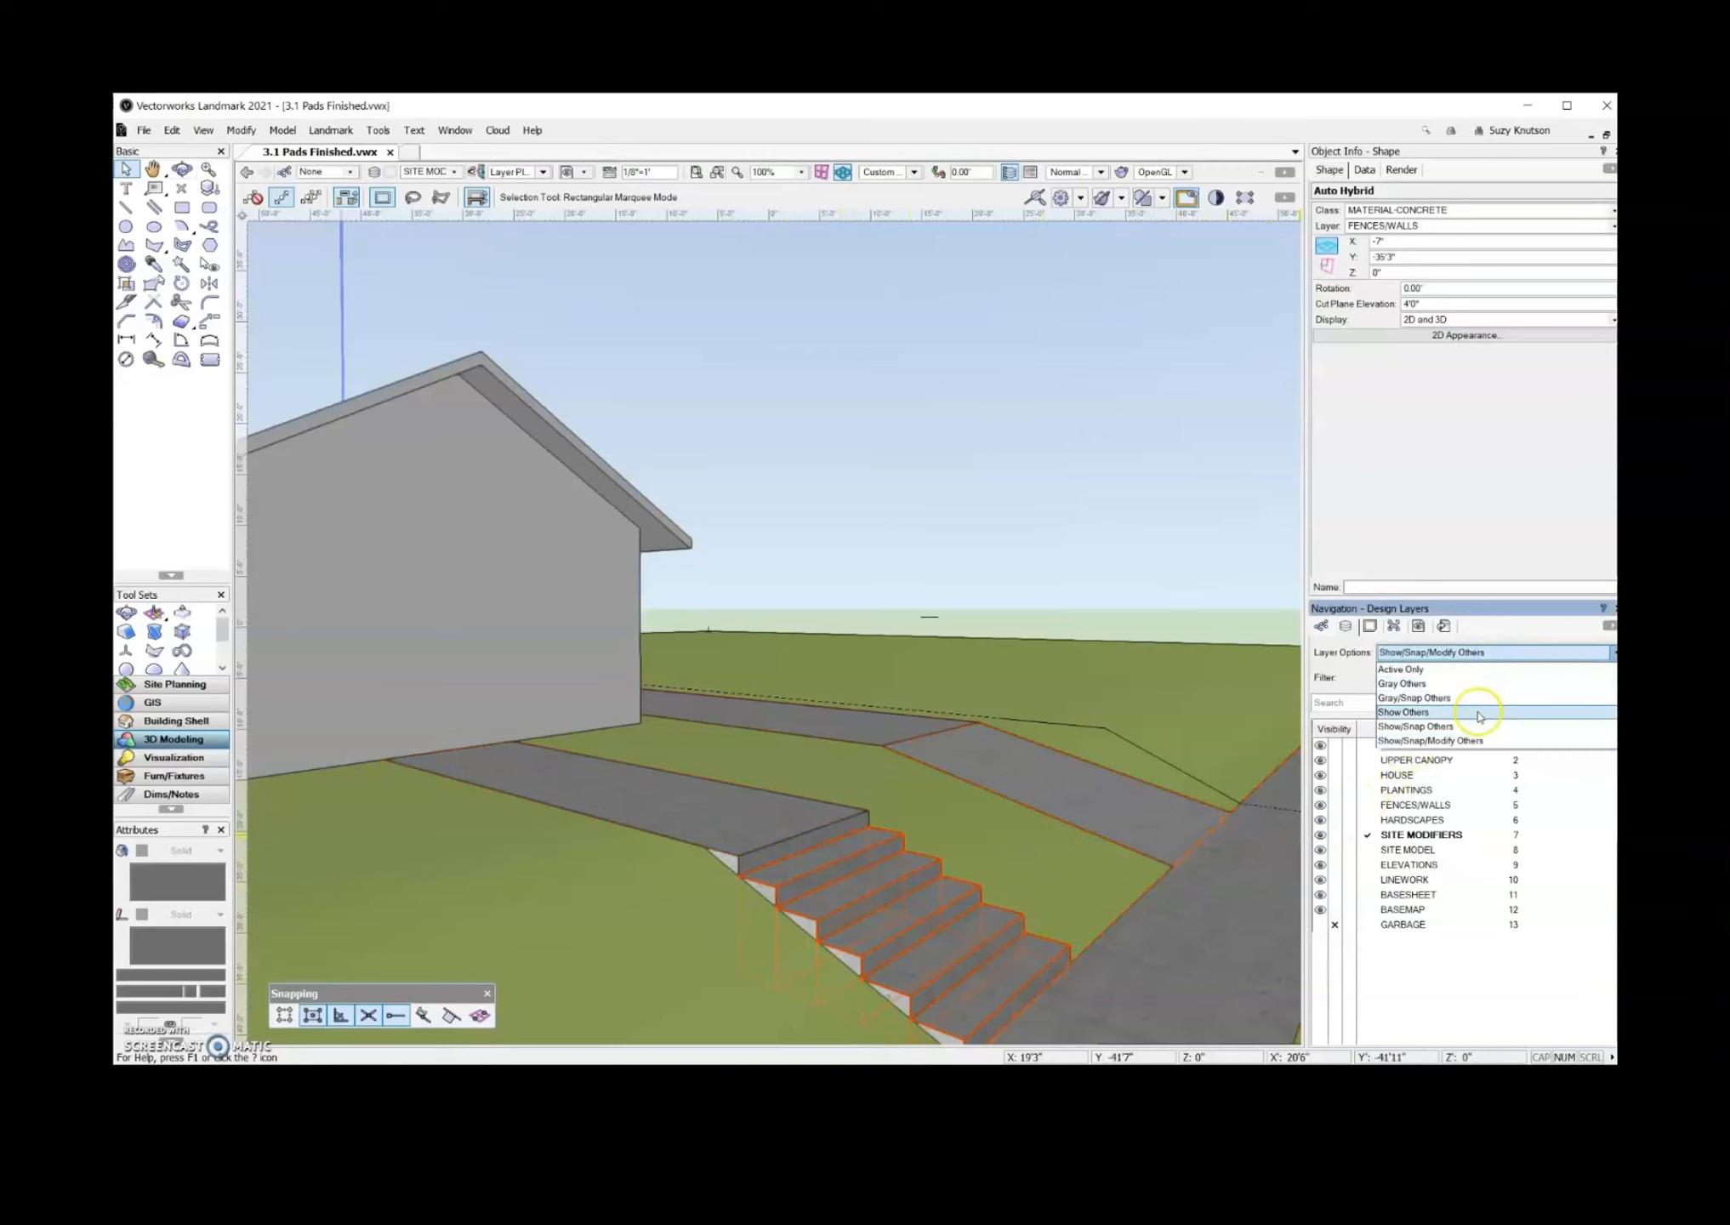
{"action": "left_click", "coordinate": [1478, 697]}
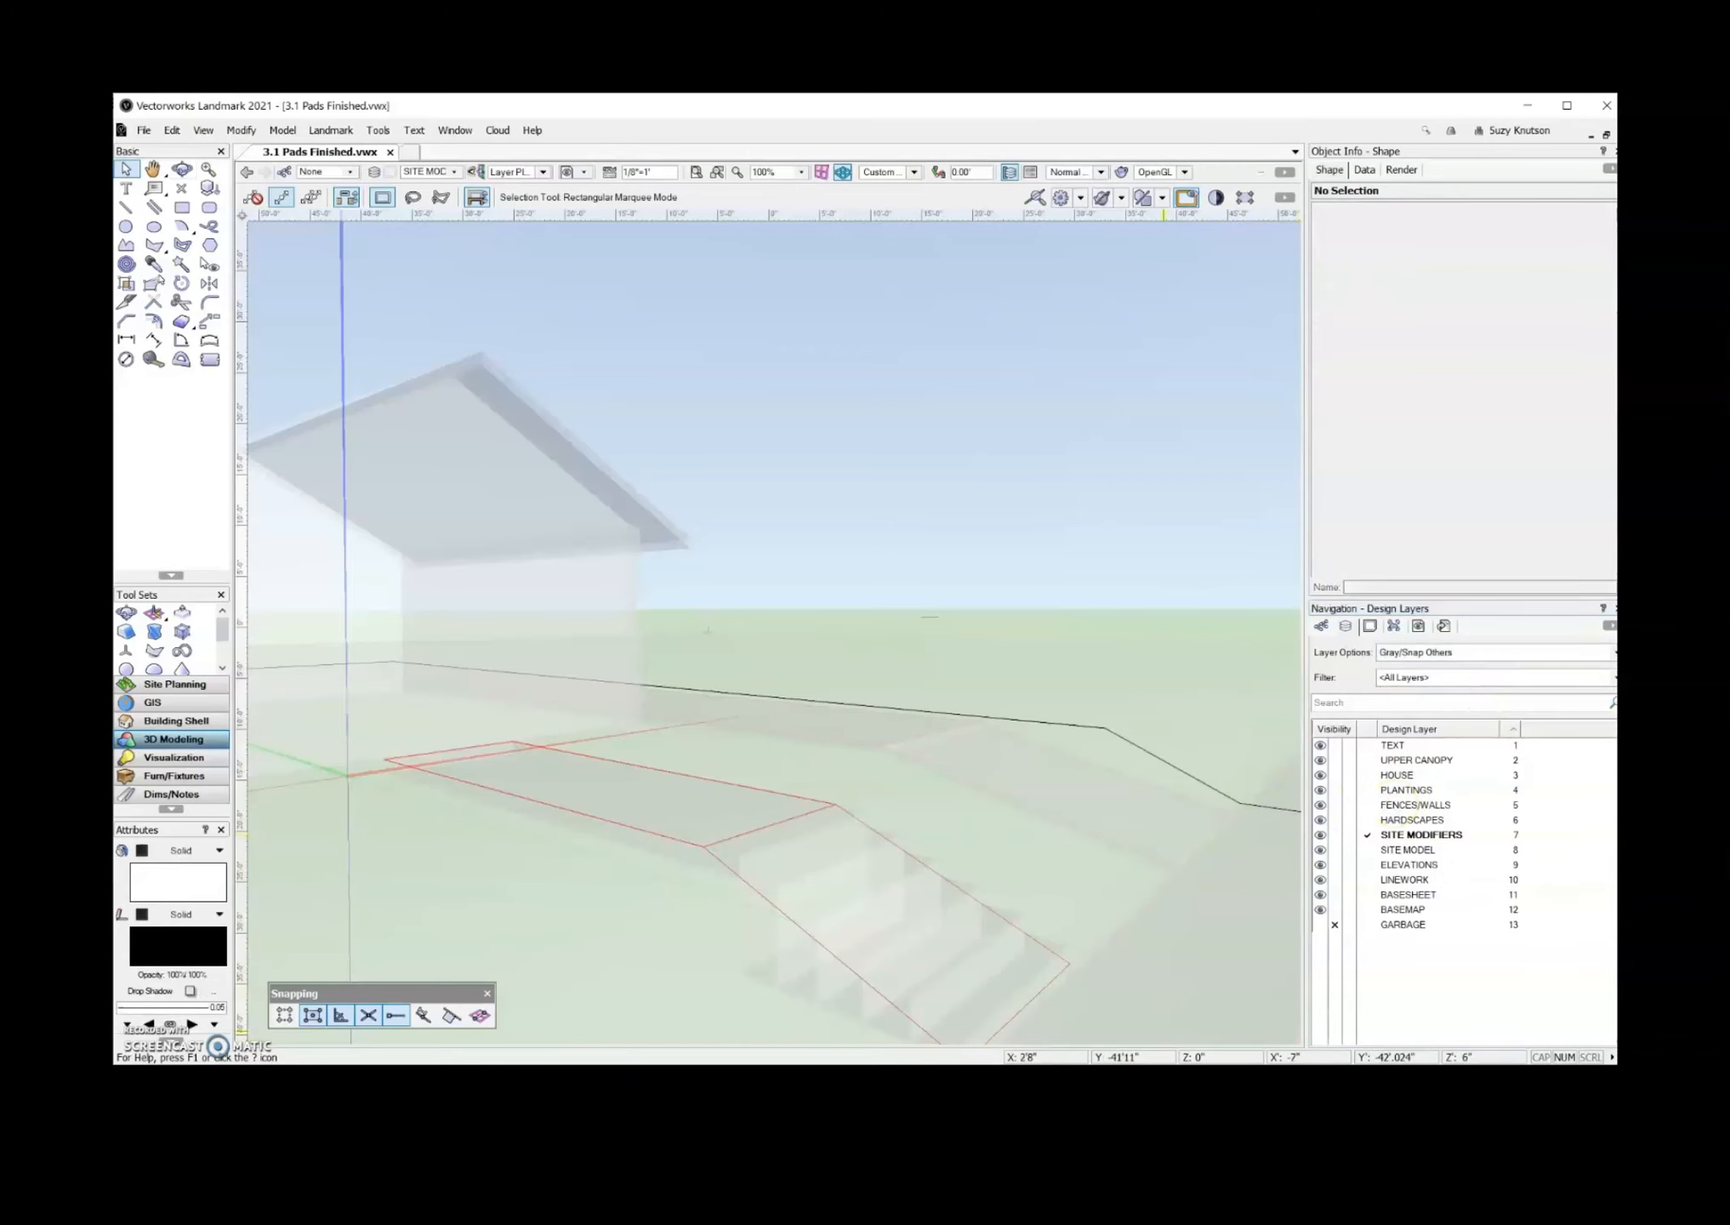
{"action": "left_click", "coordinate": [668, 838]}
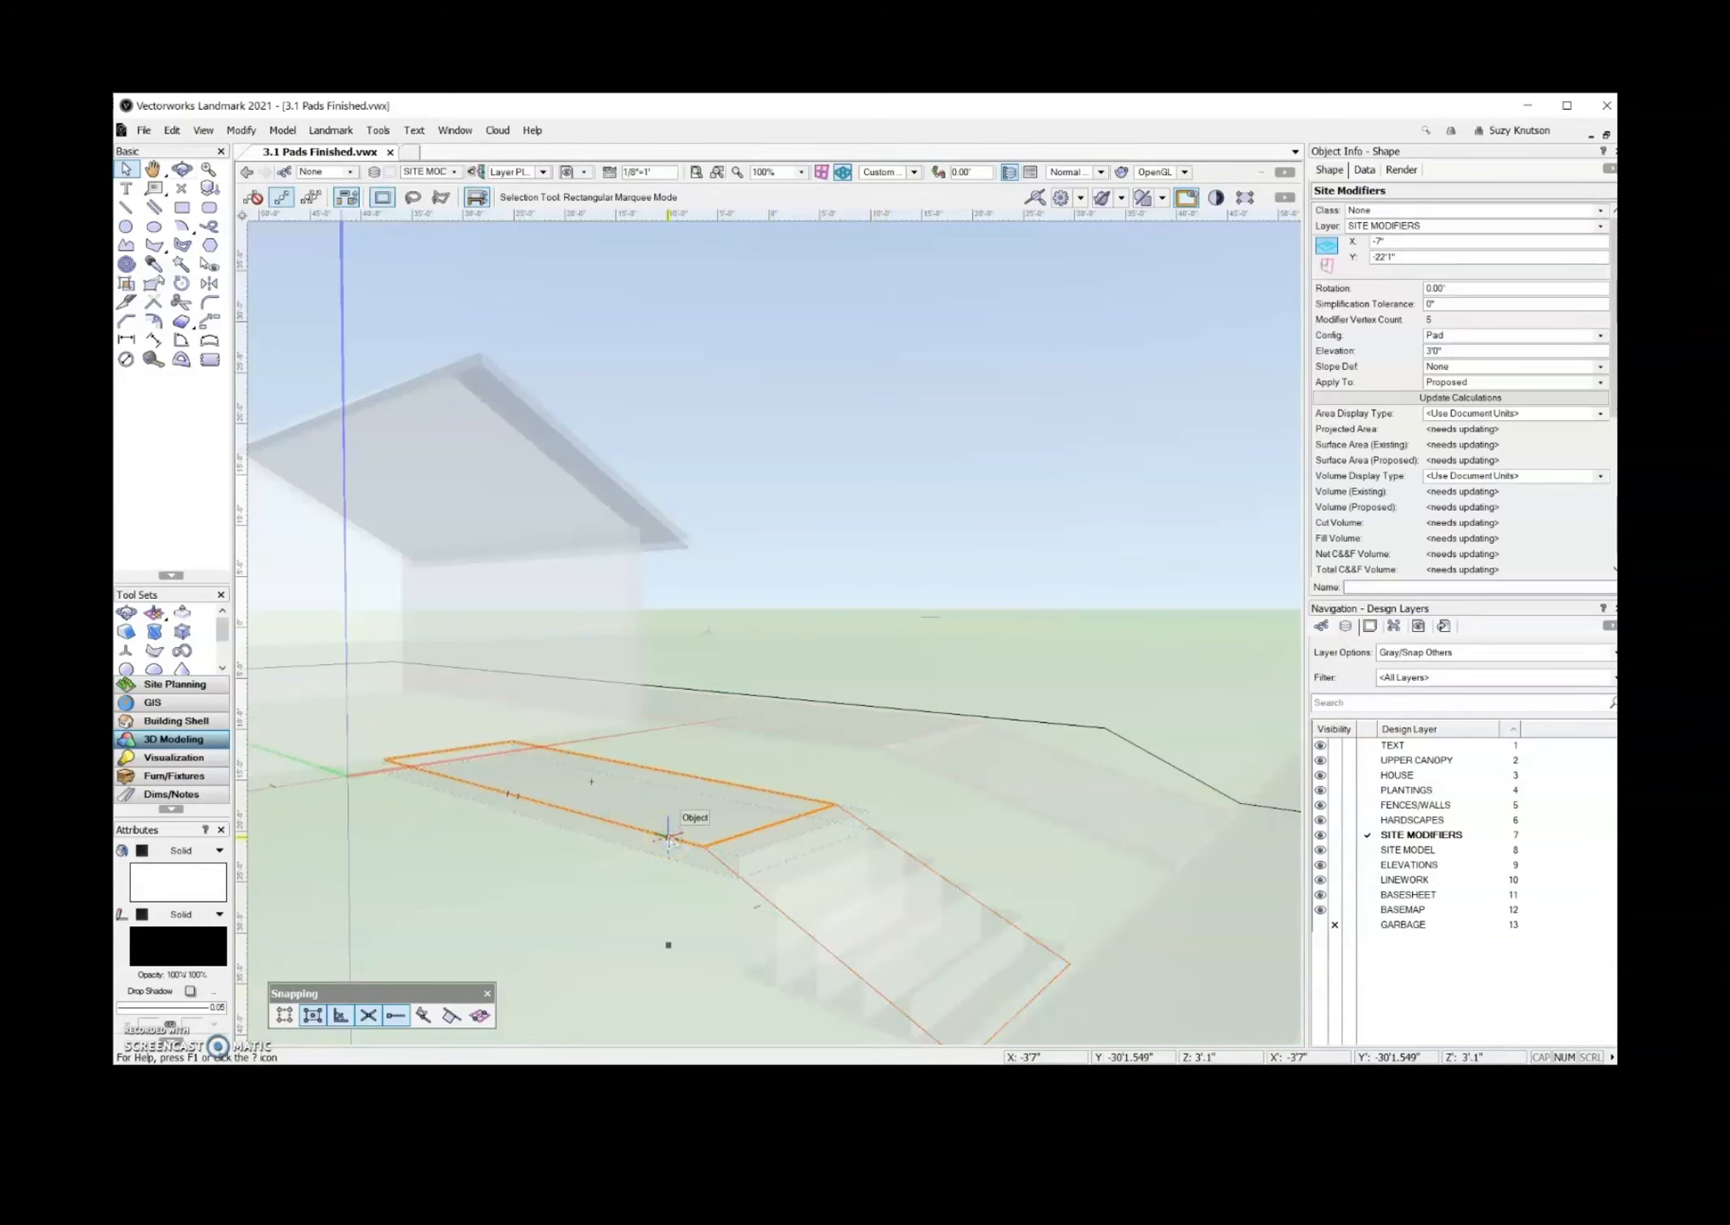
{"action": "left_click_drag", "start_coordinate": [668, 837], "coordinate": [735, 876]}
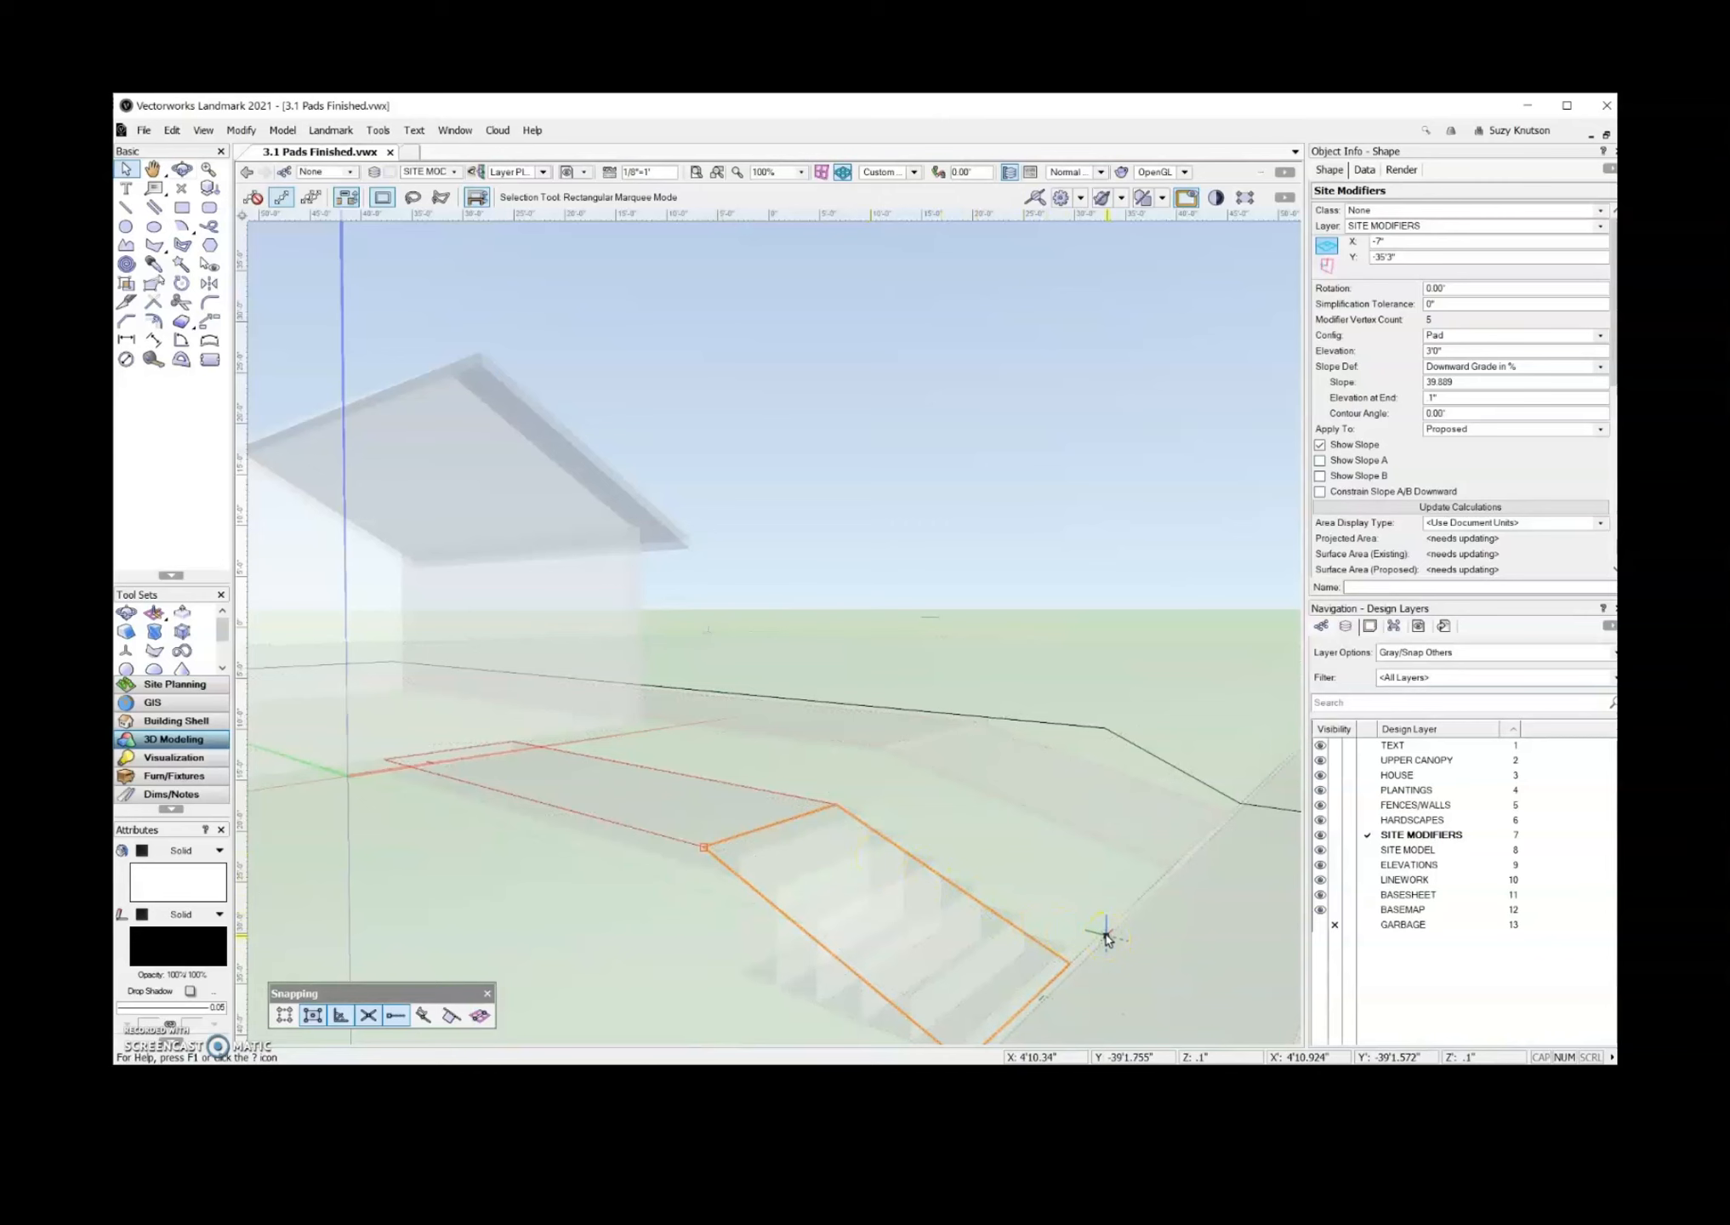
{"action": "left_click", "coordinate": [812, 875]}
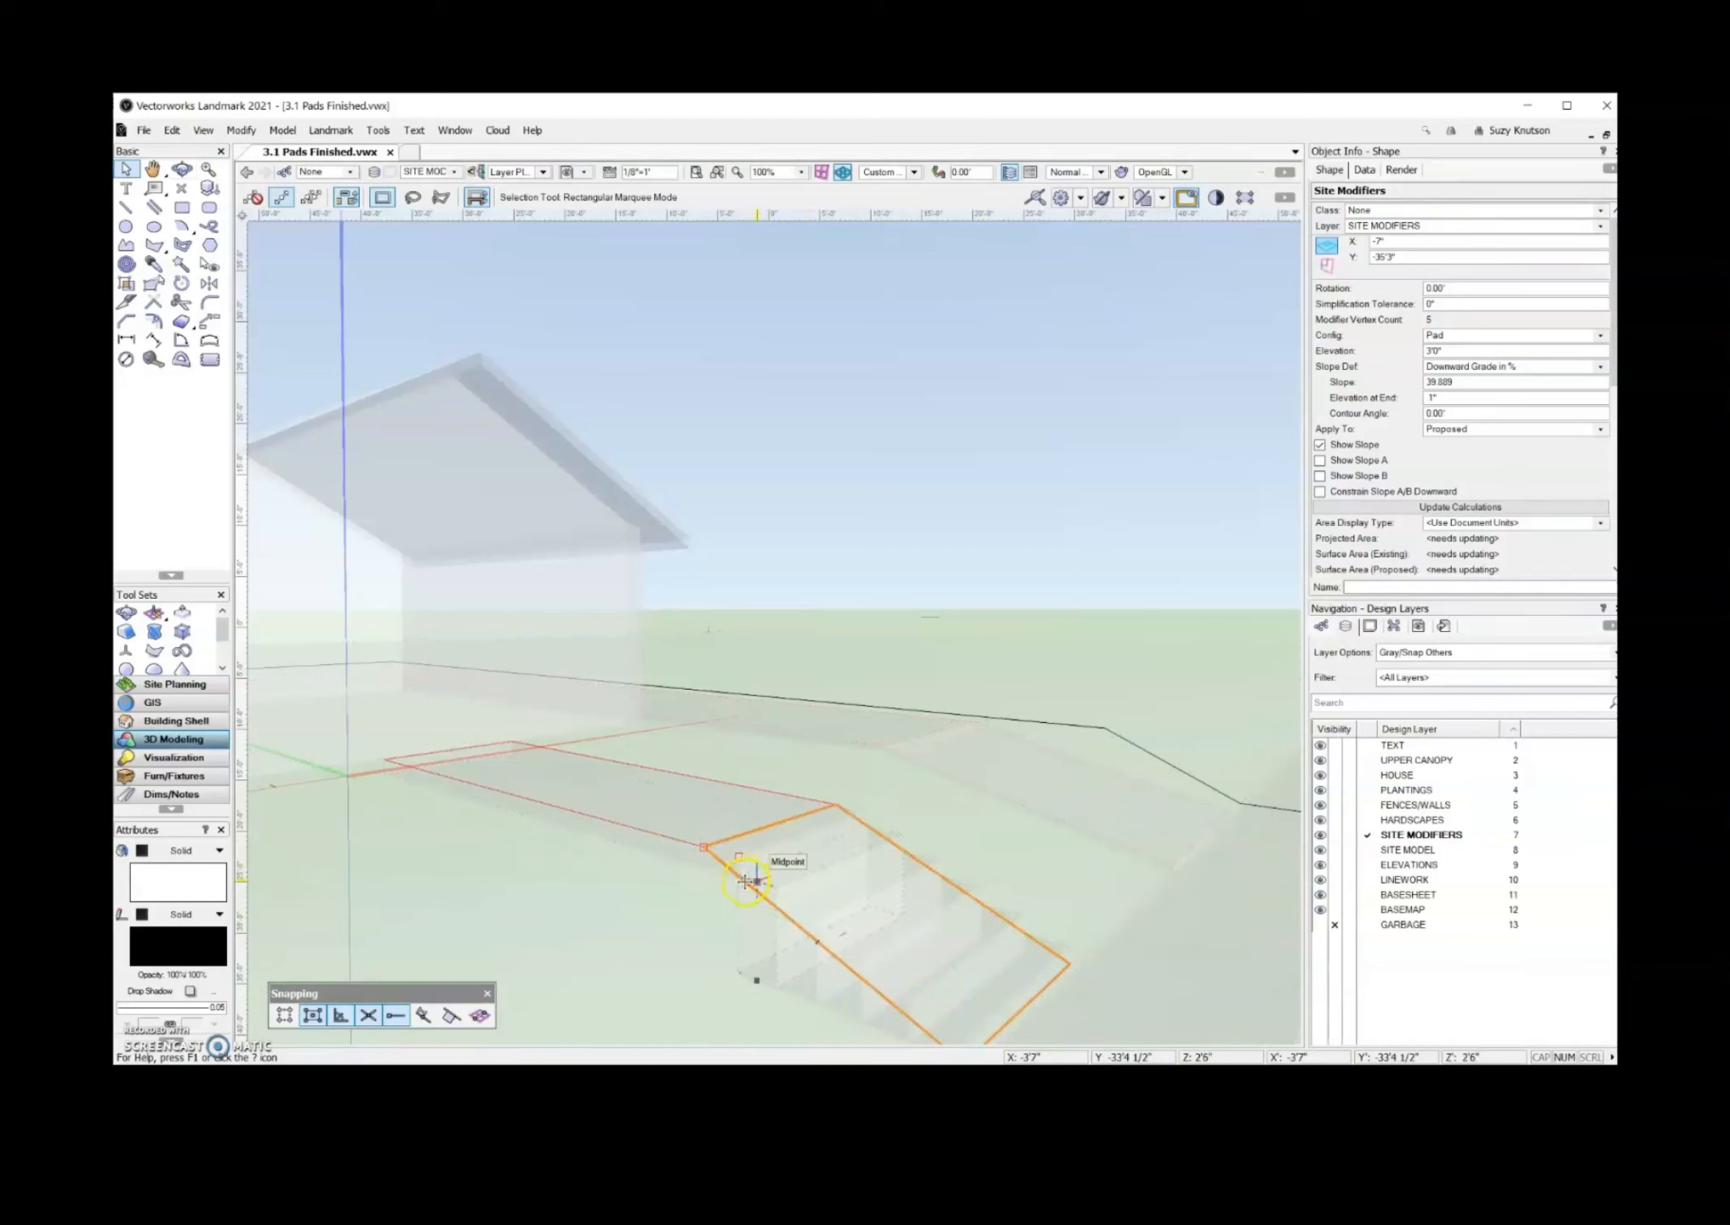
- Examine where the upper edge of the steps' pad modifier meets the walkway pad, in 3D and in Top/Plan view
{"action": "left_click_drag", "start_coordinate": [745, 880], "coordinate": [713, 855]}
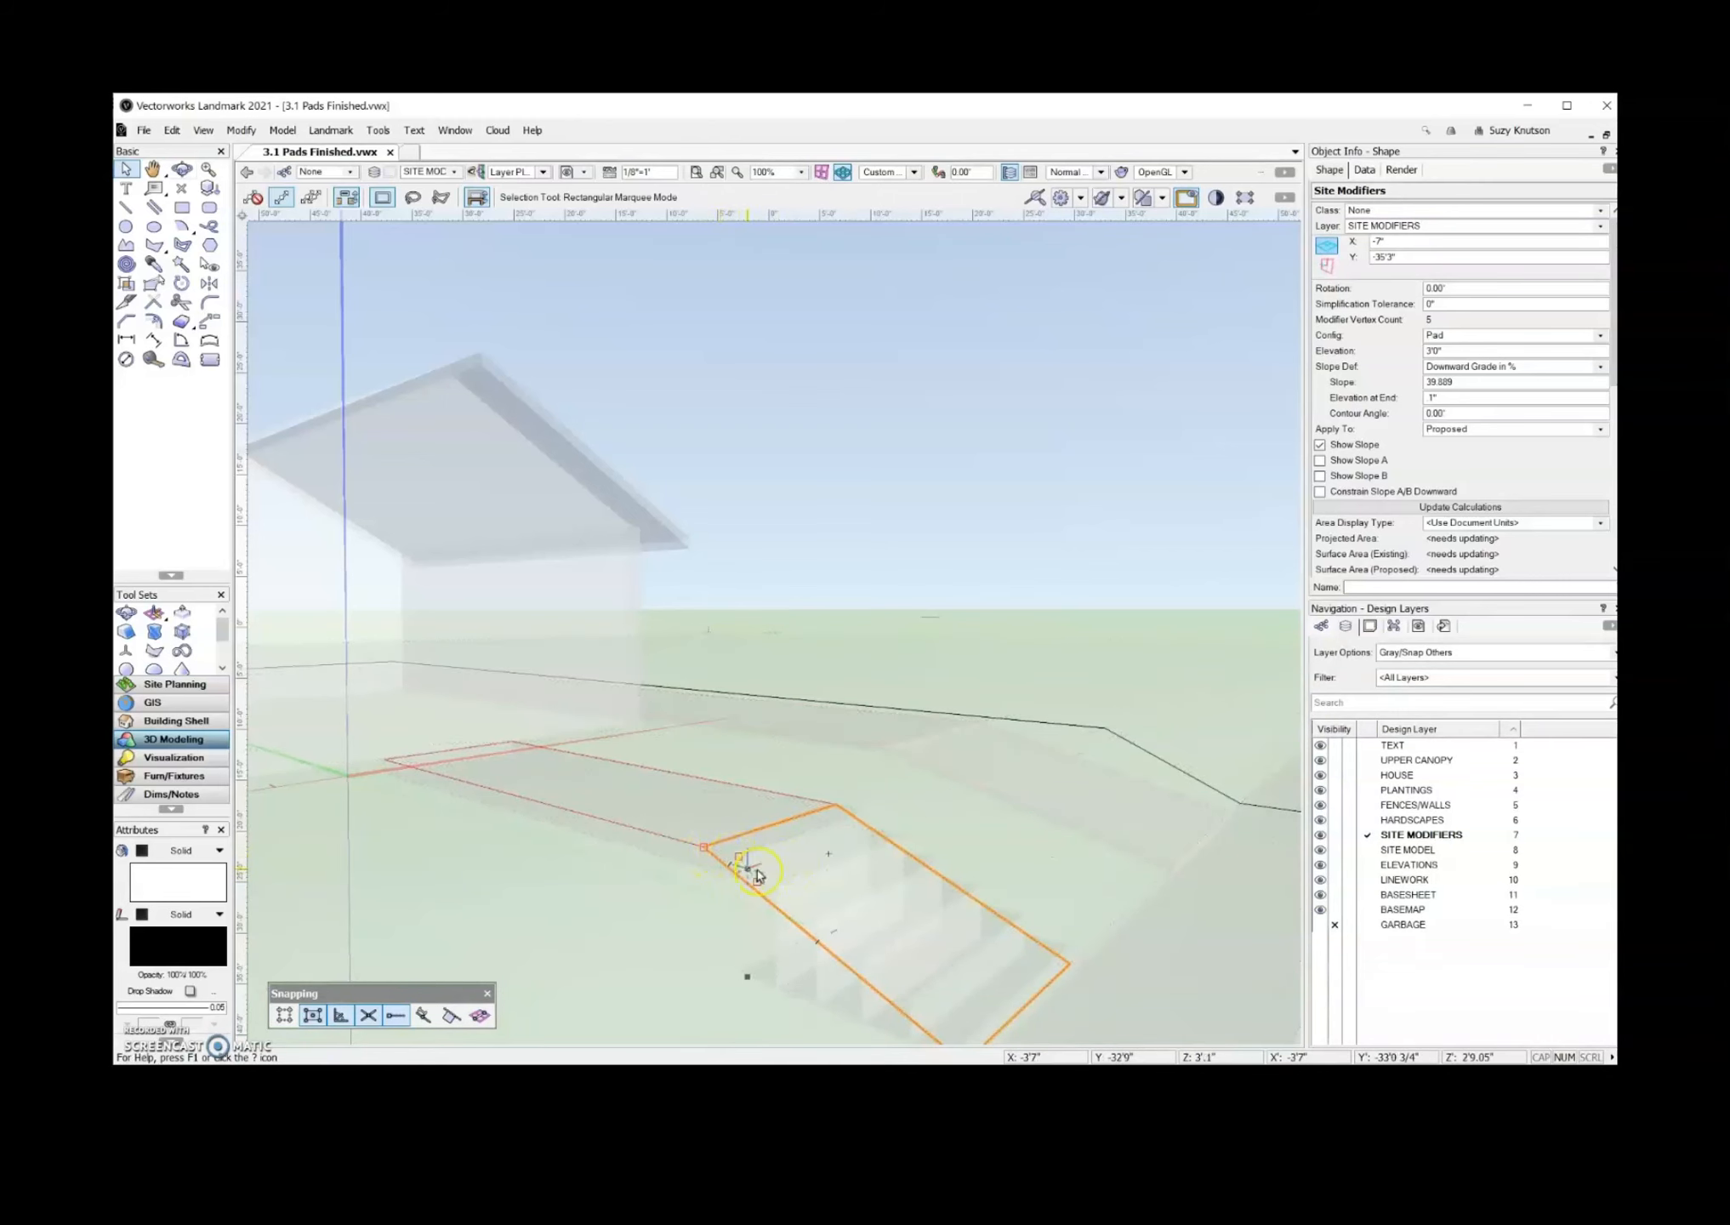
{"action": "left_click_drag", "start_coordinate": [717, 853], "coordinate": [705, 848]}
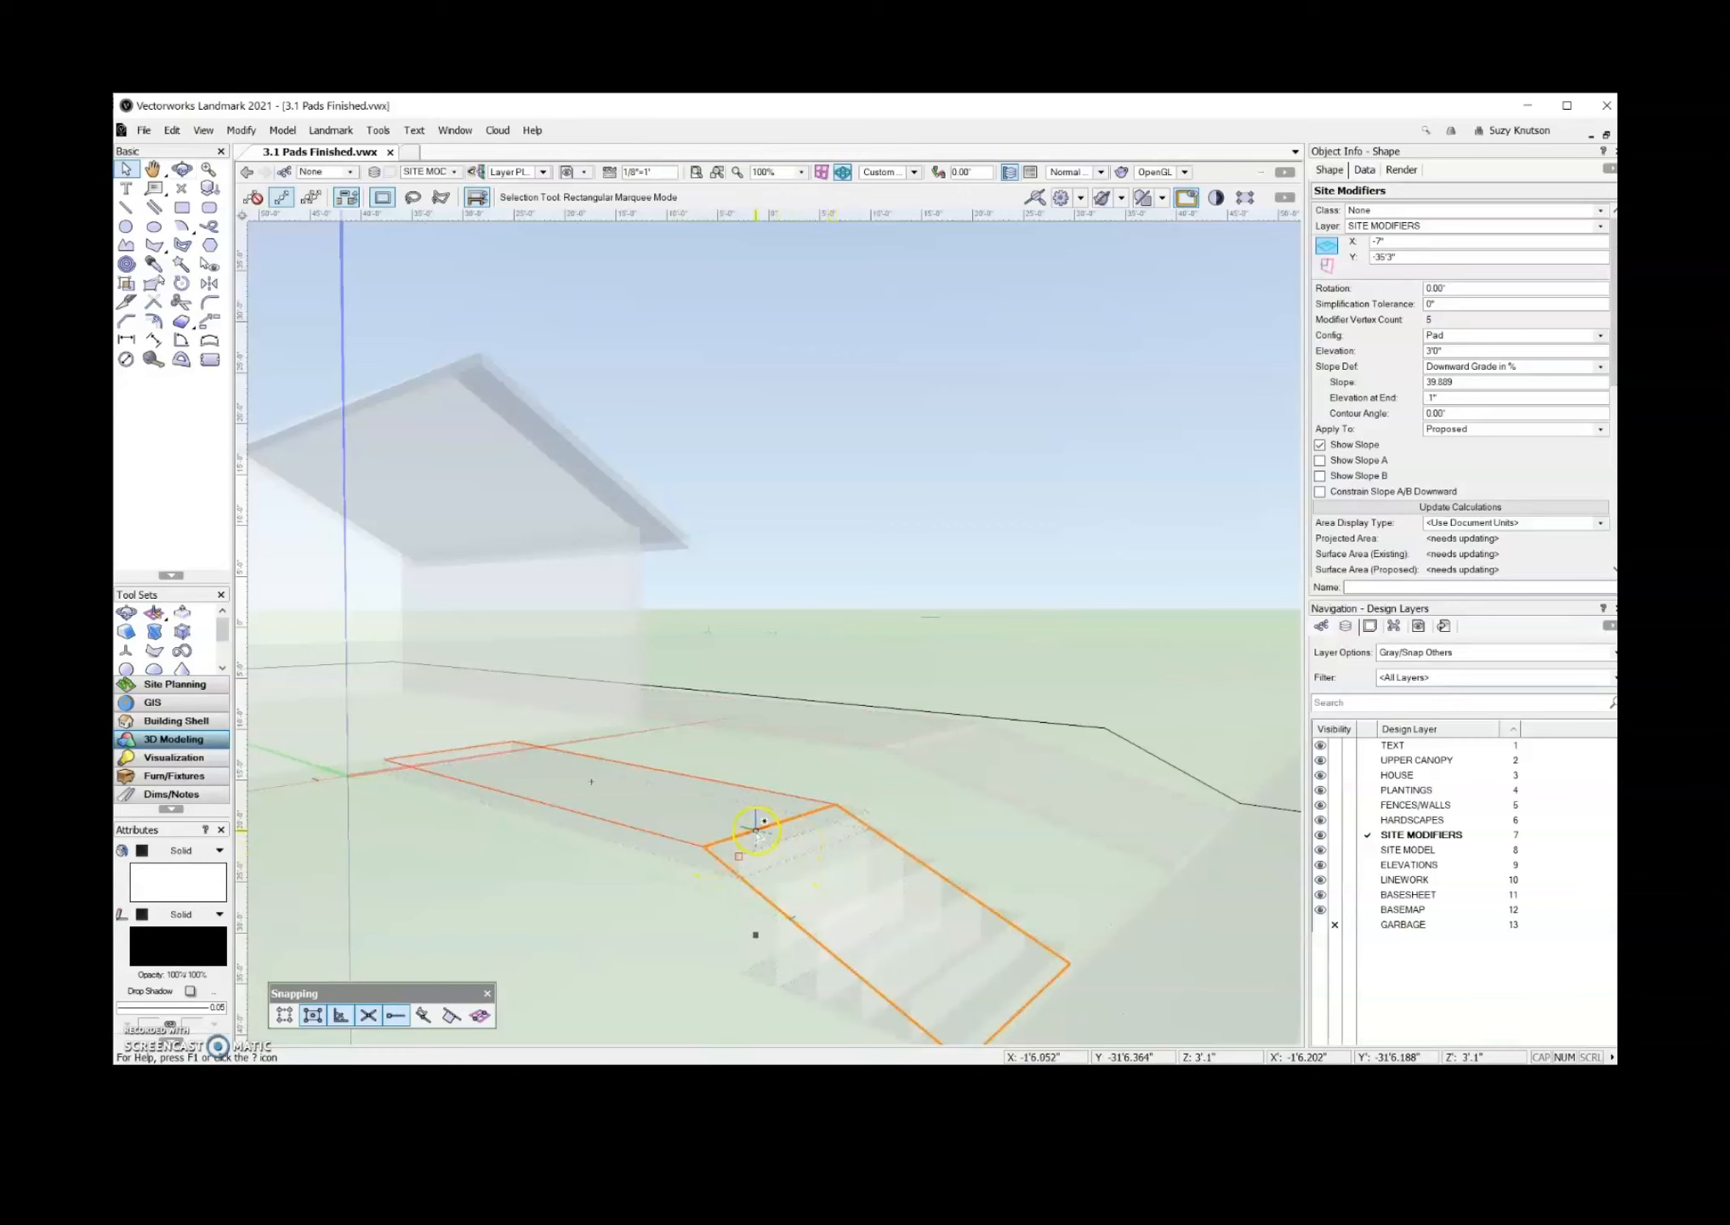
{"action": "key", "text": "F5"}
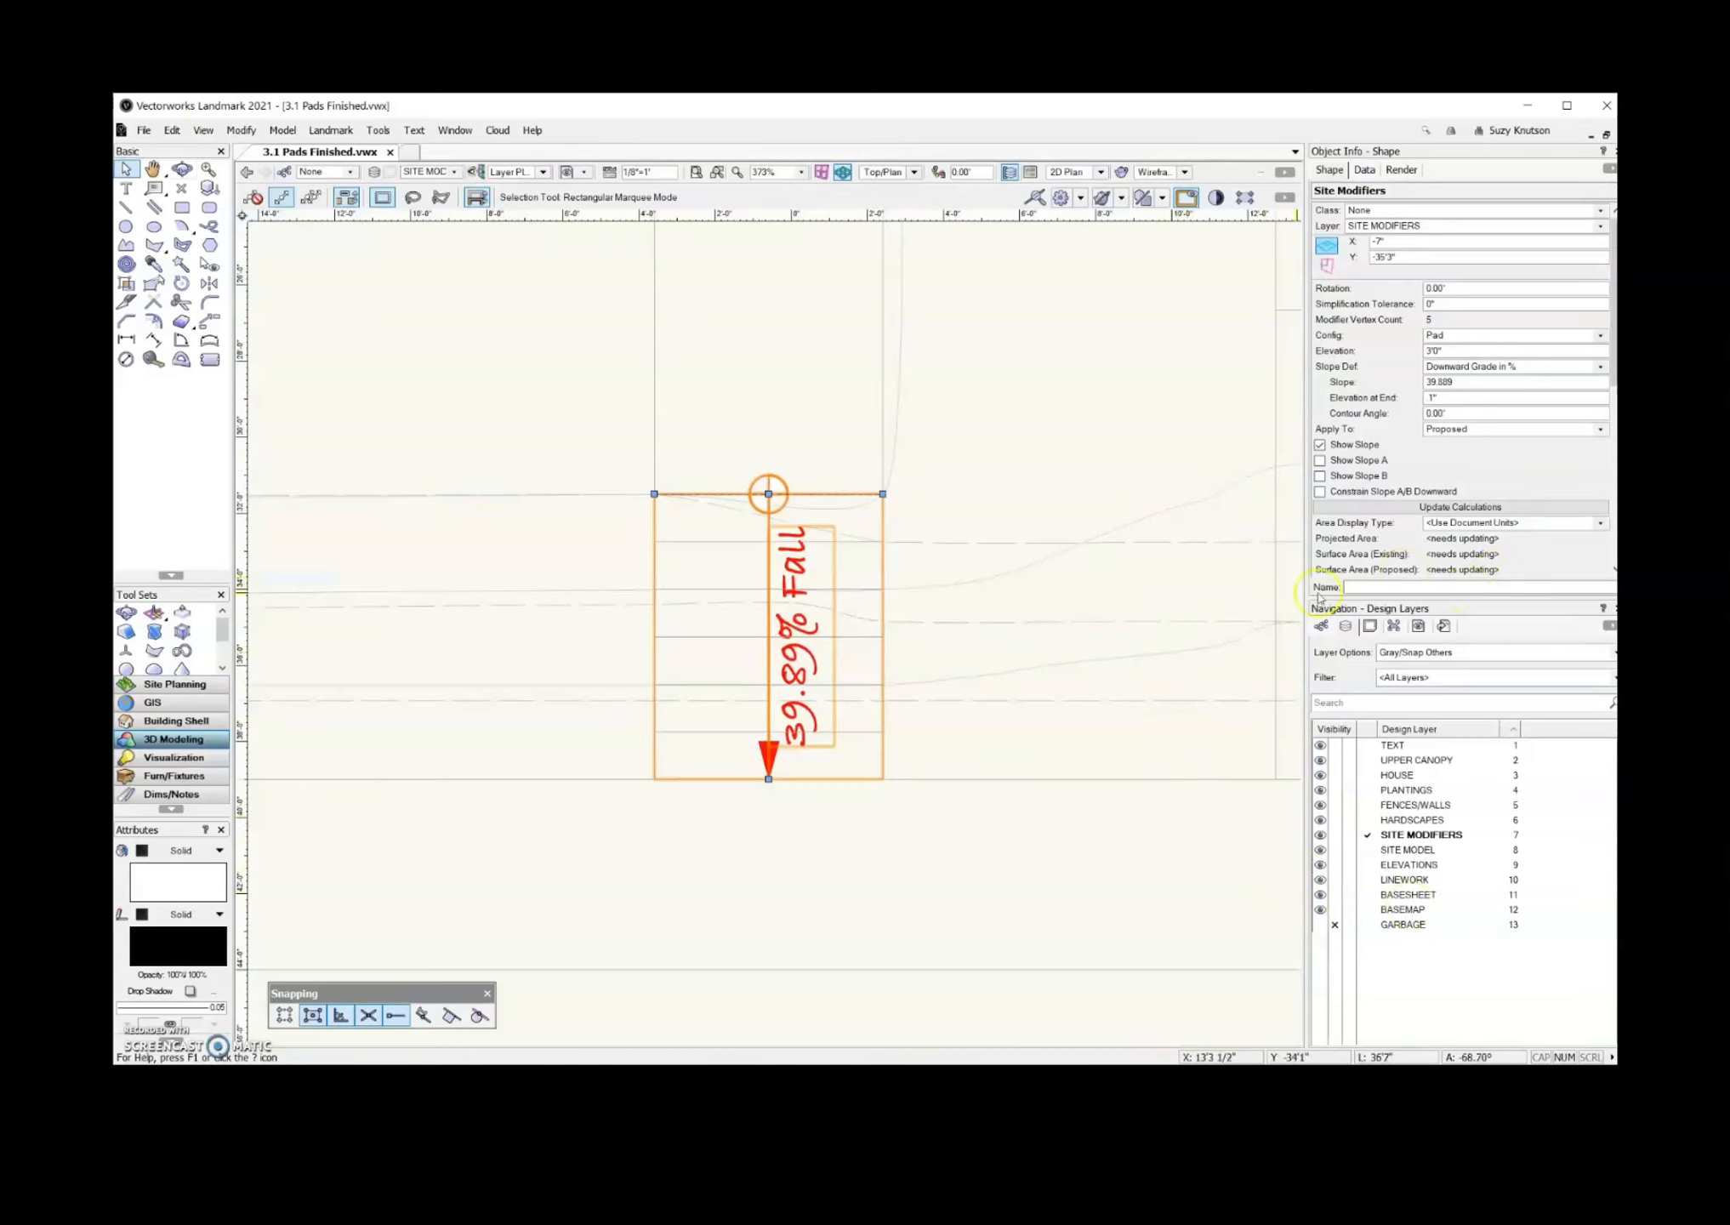
{"action": "middle_click_drag", "start_coordinate": [1116, 599], "coordinate": [1116, 787]}
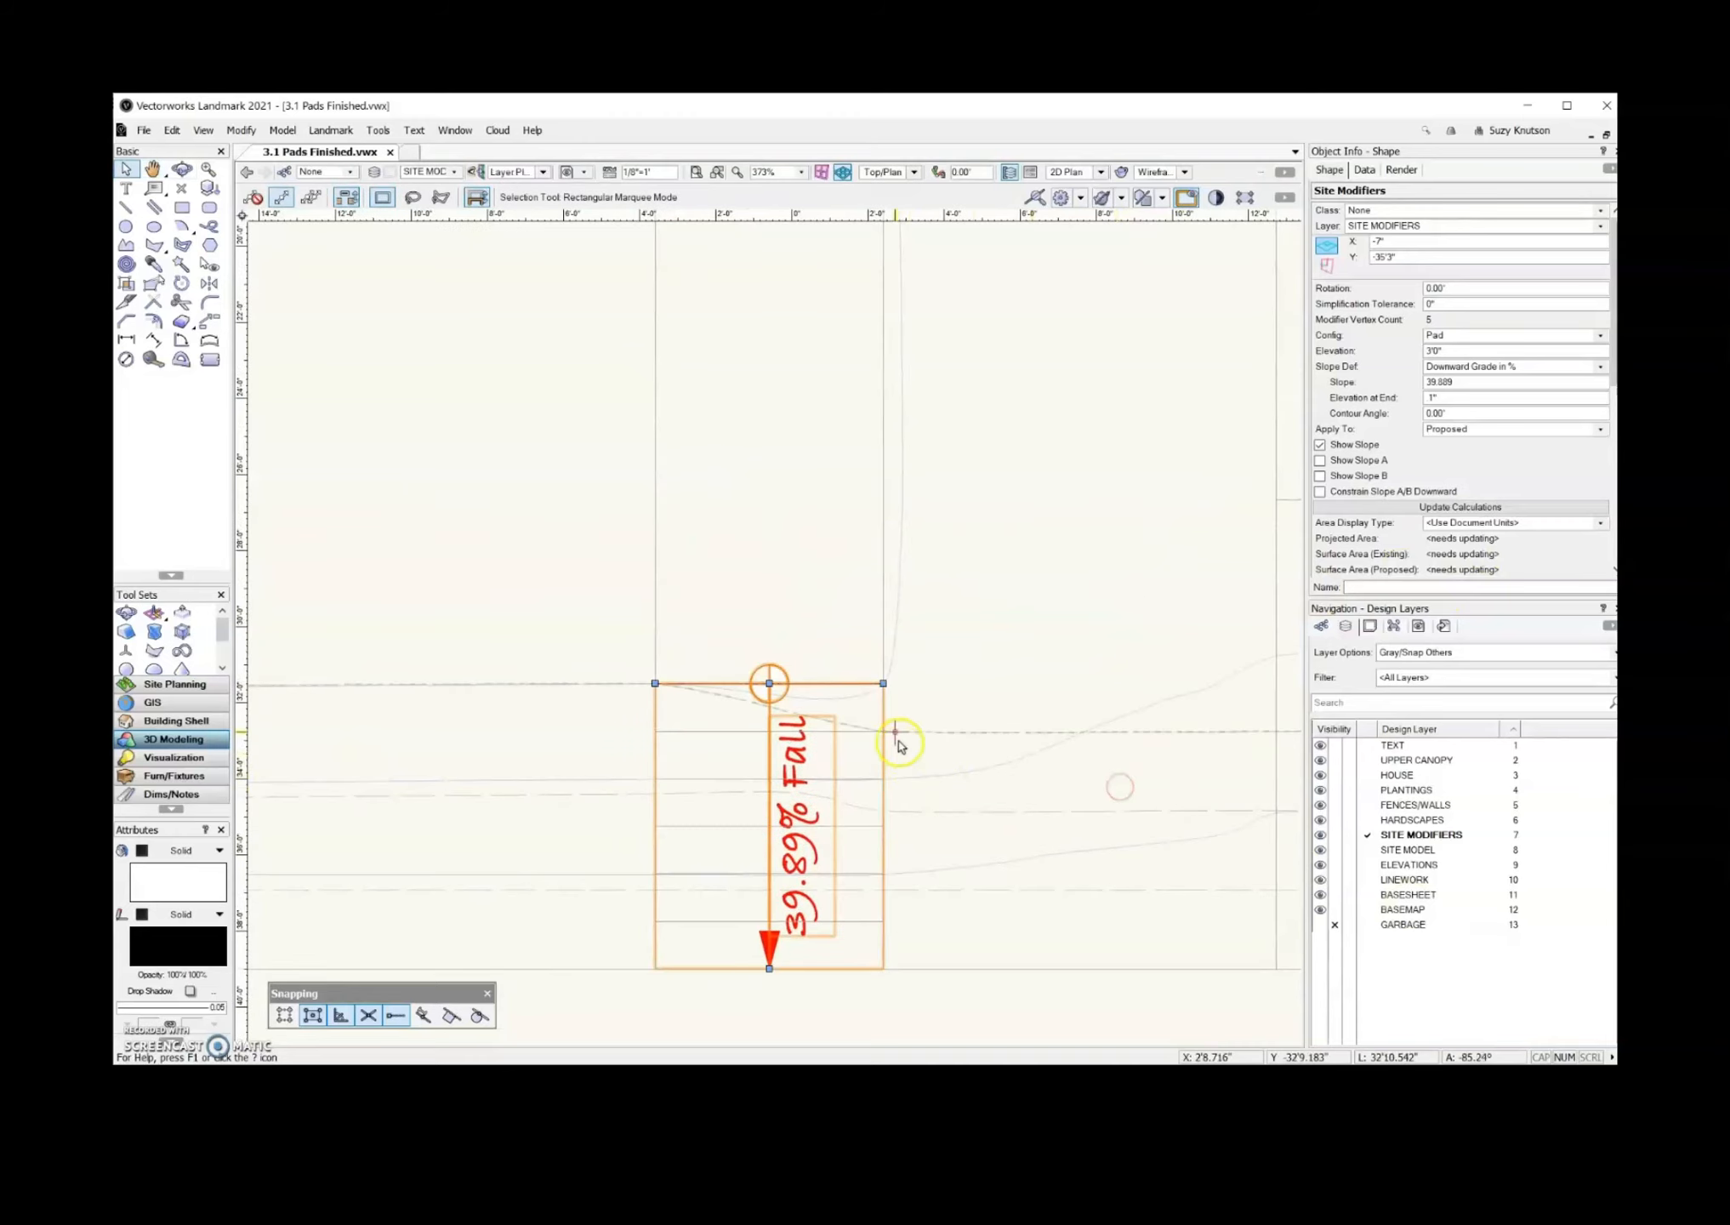
- Set the layer options to Show/Snap/Modify Others and try to shift the steps and their pad modifier away from the house
{"action": "left_click", "coordinate": [1496, 651]}
{"action": "left_click", "coordinate": [1486, 744]}
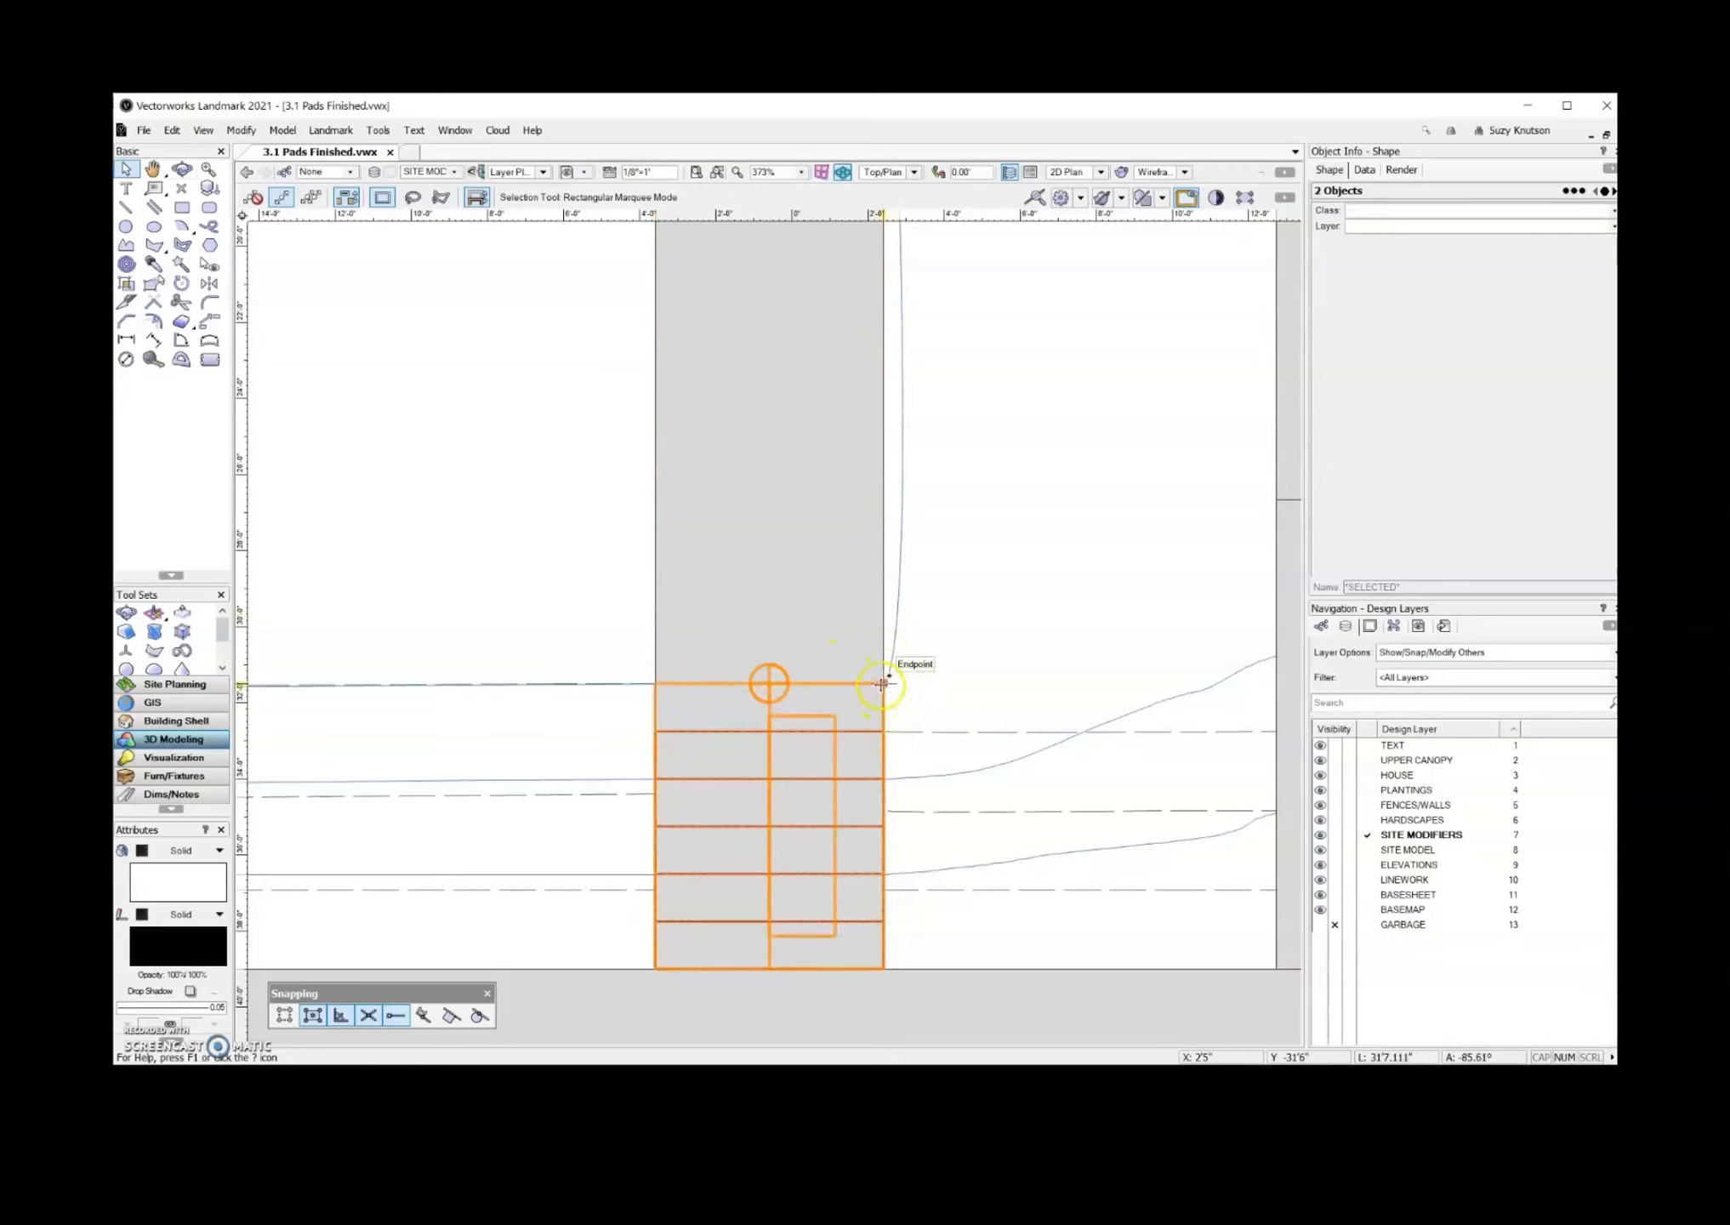
{"action": "left_click_drag", "start_coordinate": [882, 682], "coordinate": [885, 776]}
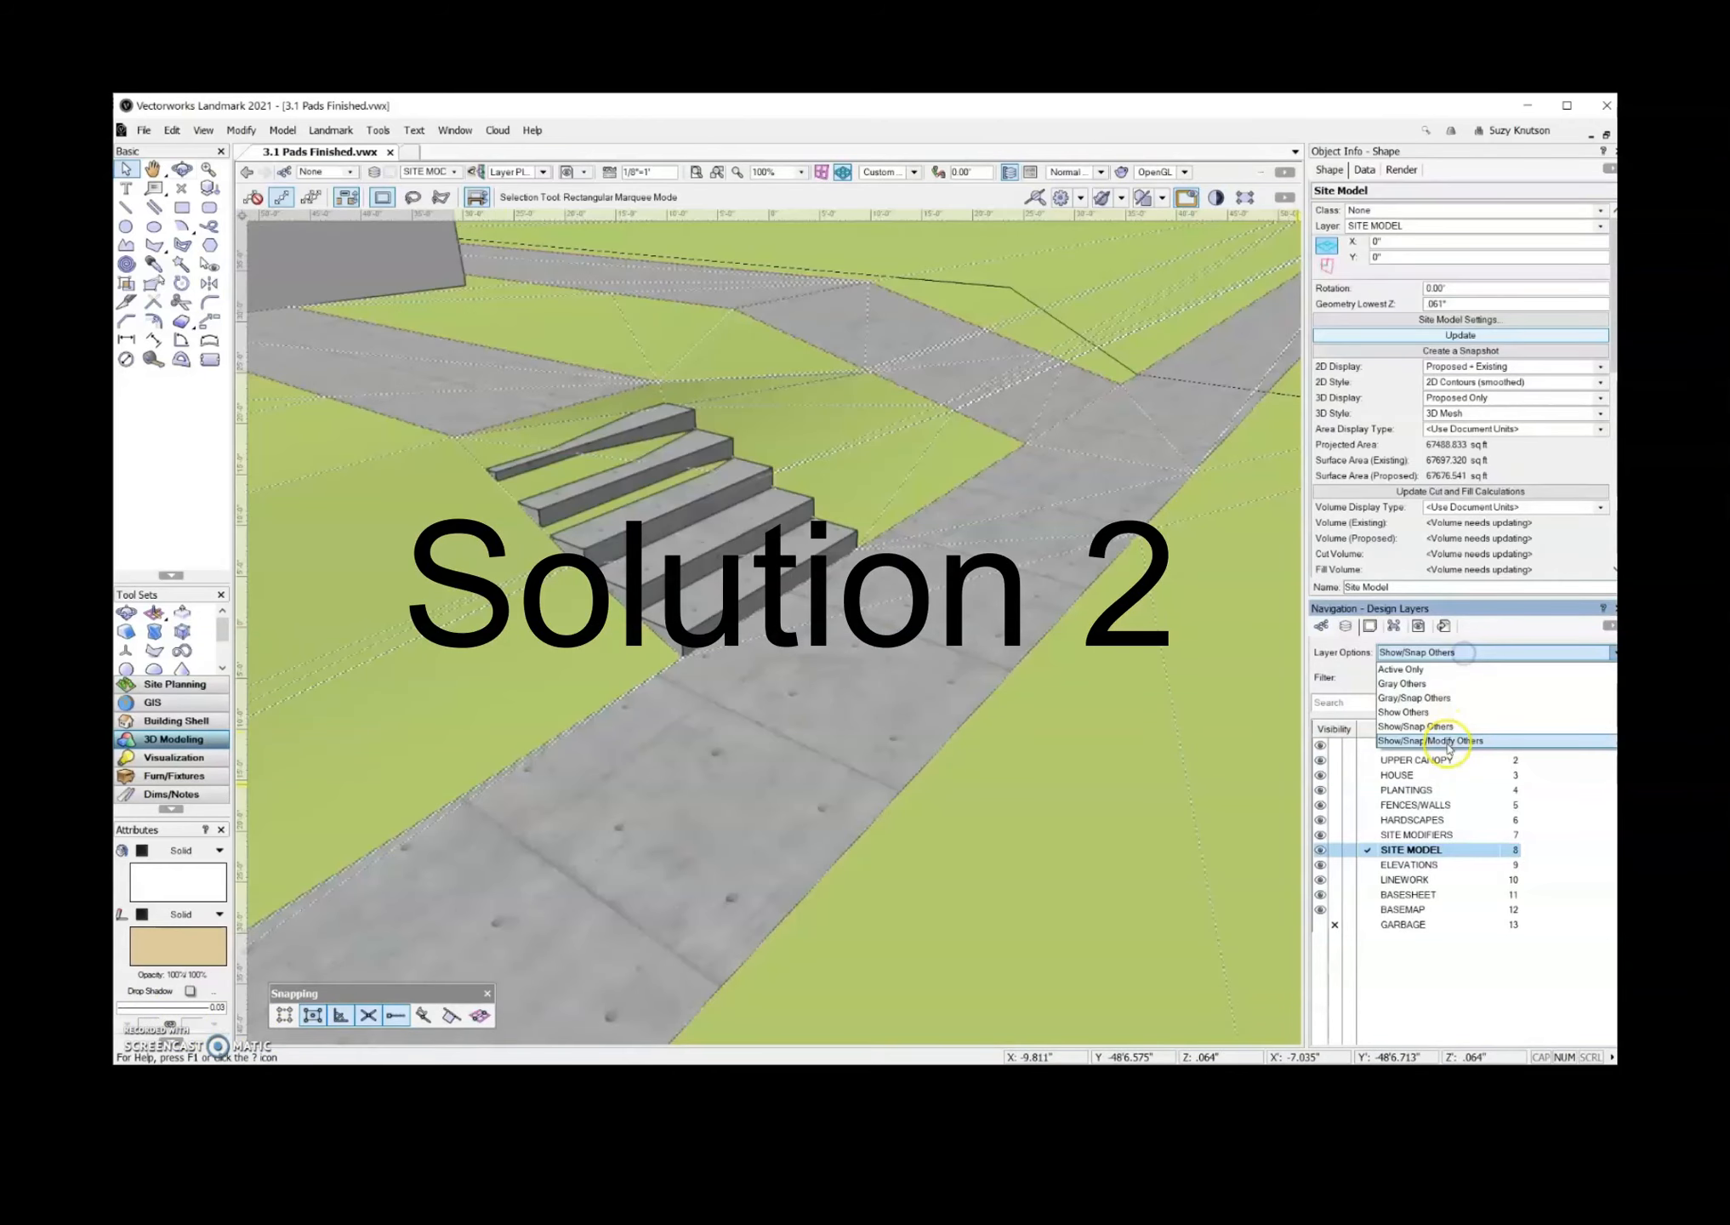
- Set the layer options to Show/Snap/Modify Others and change the walkway hardscape's 3D type to Slab
{"action": "left_click", "coordinate": [1449, 745]}
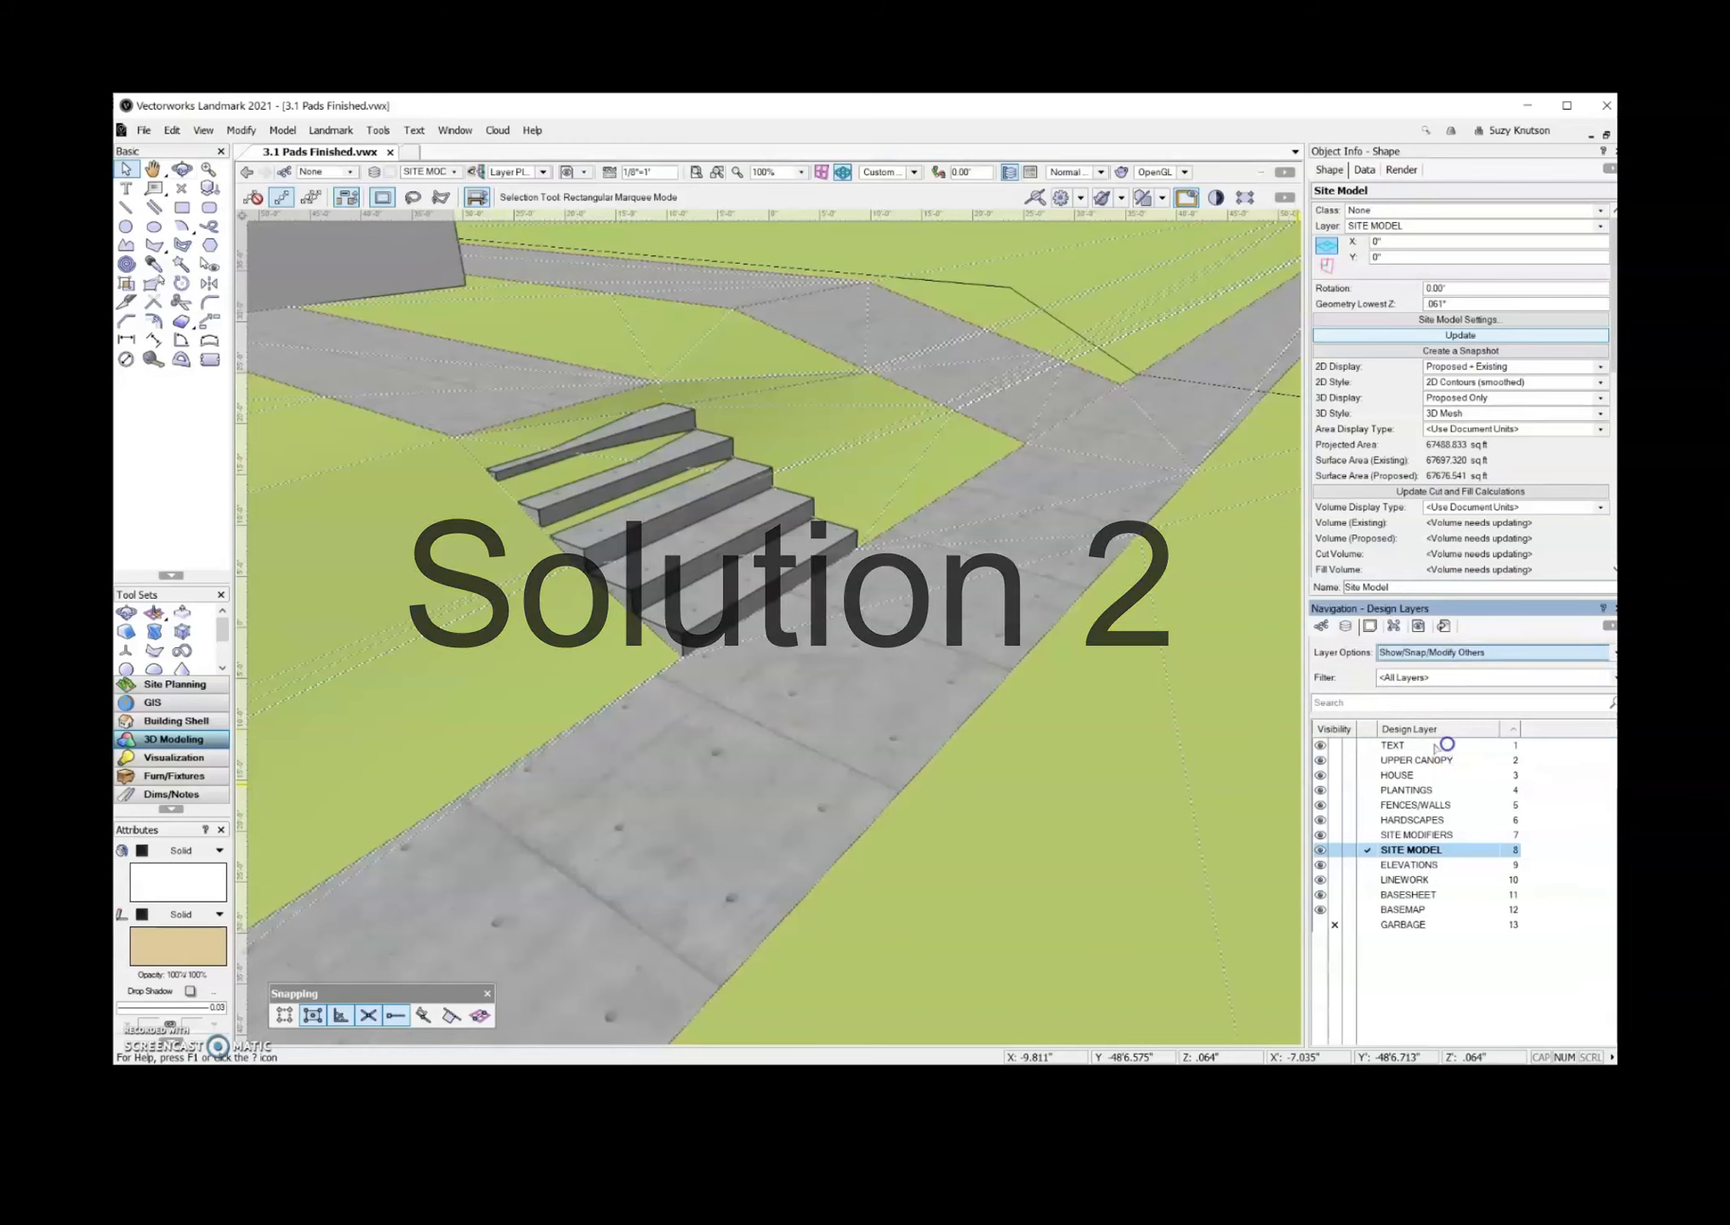
{"action": "left_click", "coordinate": [464, 412]}
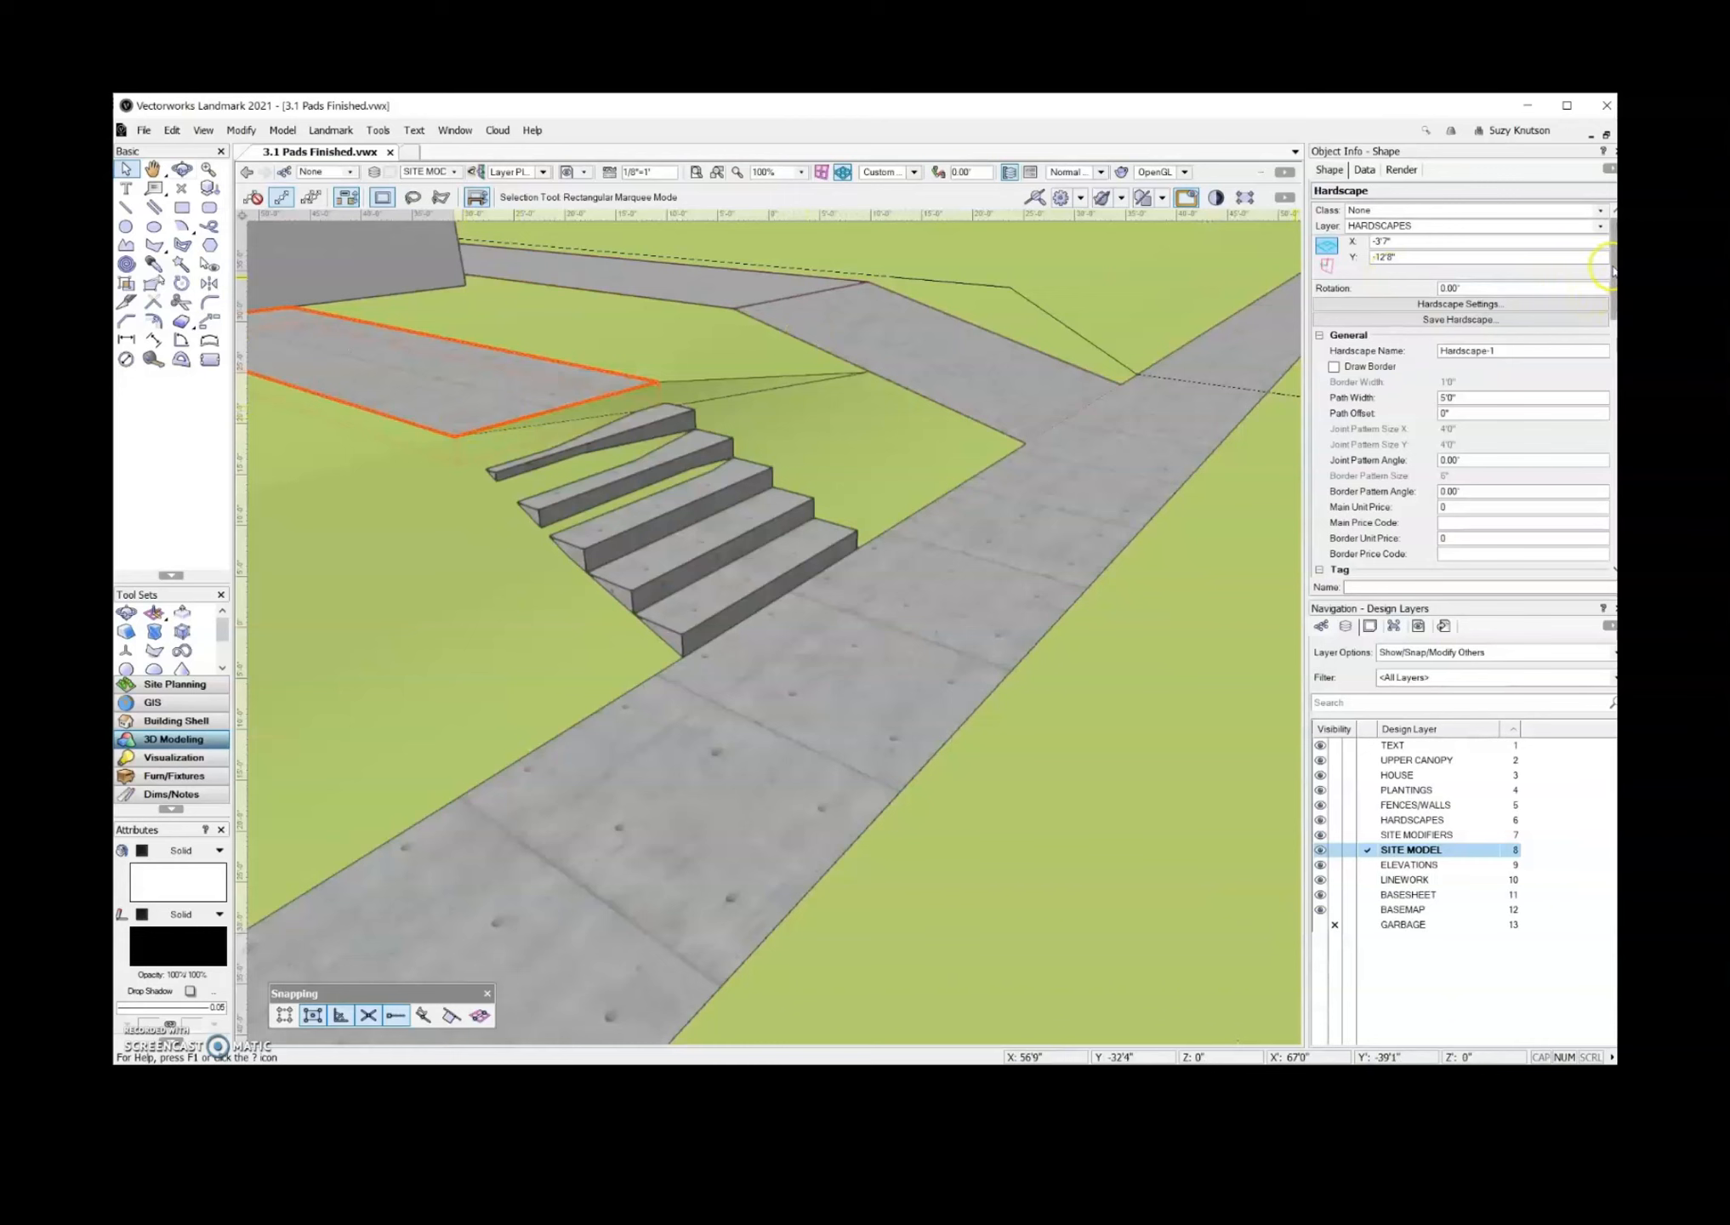
{"action": "scroll", "coordinate": [1612, 270], "scroll_direction": "down", "scroll_amount": 6}
{"action": "left_click", "coordinate": [1576, 453]}
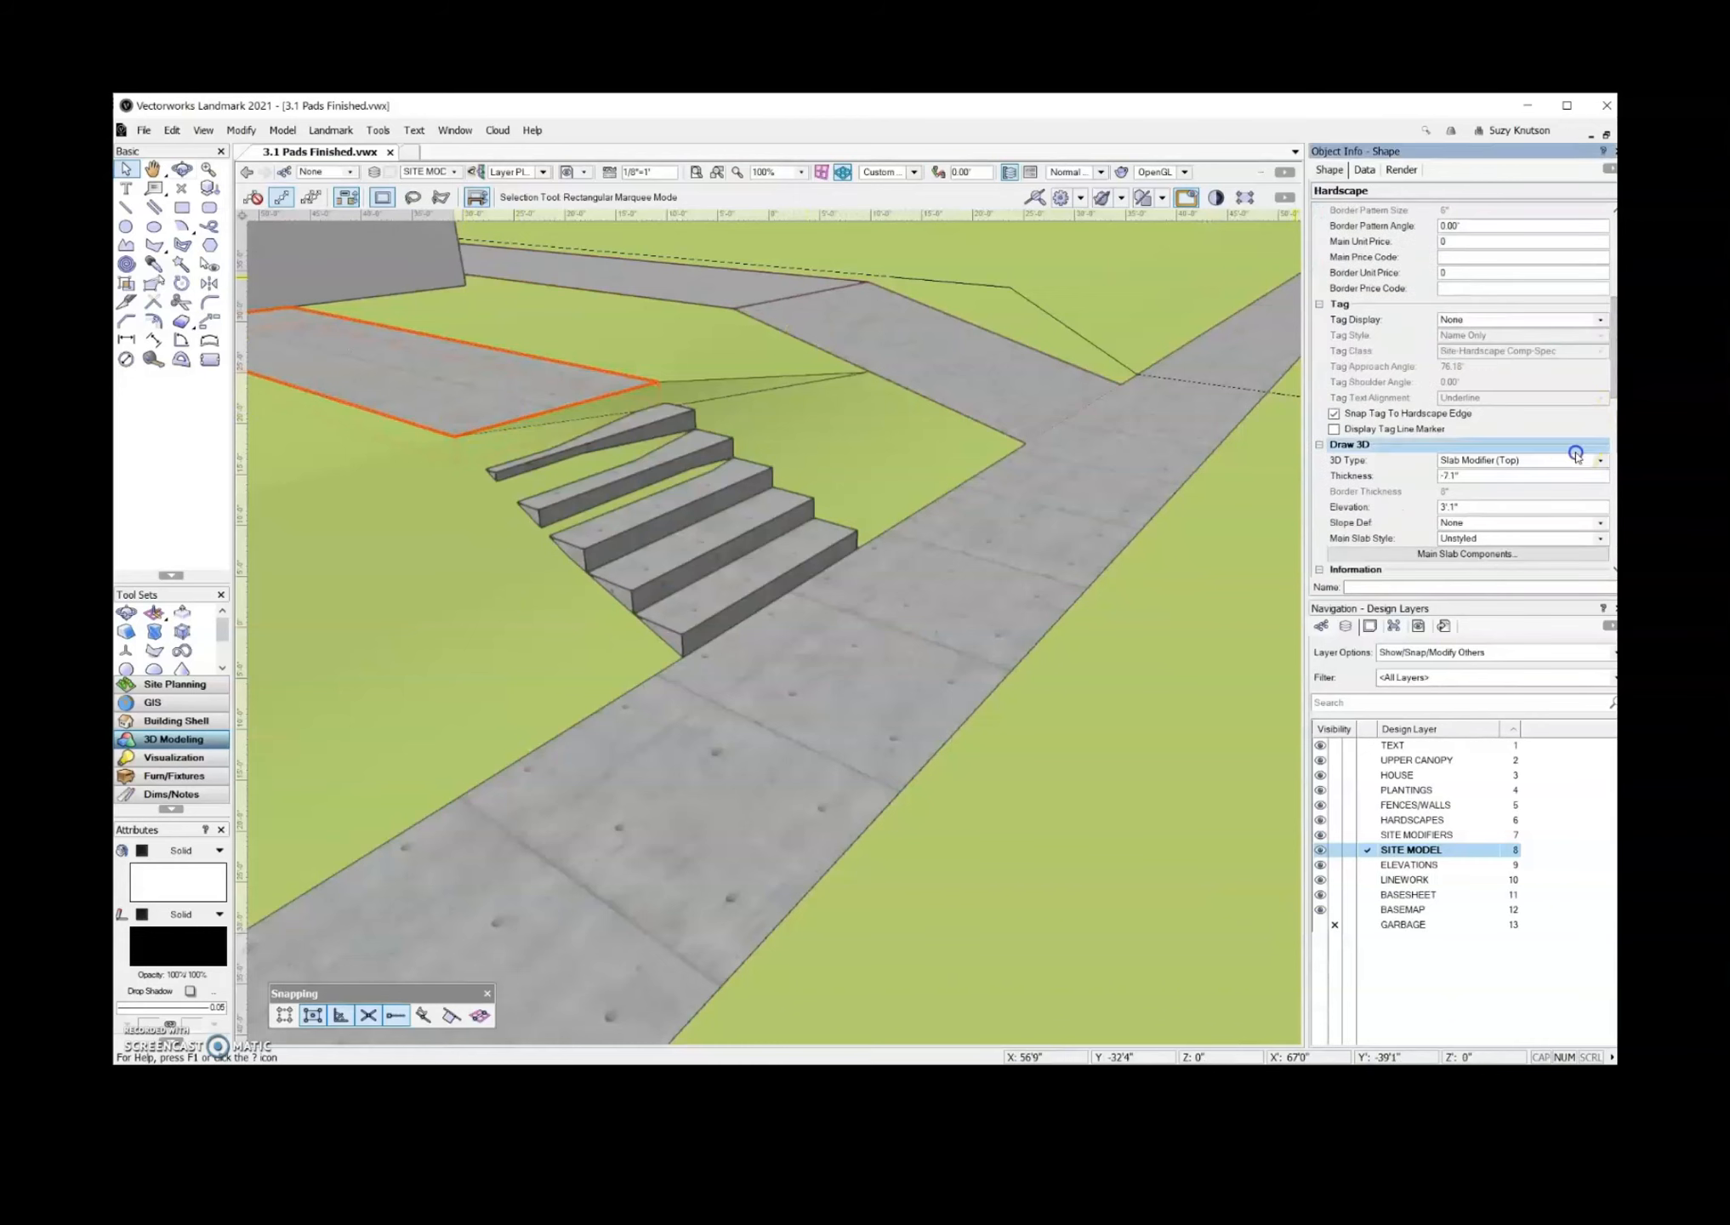
{"action": "left_click", "coordinate": [1576, 460]}
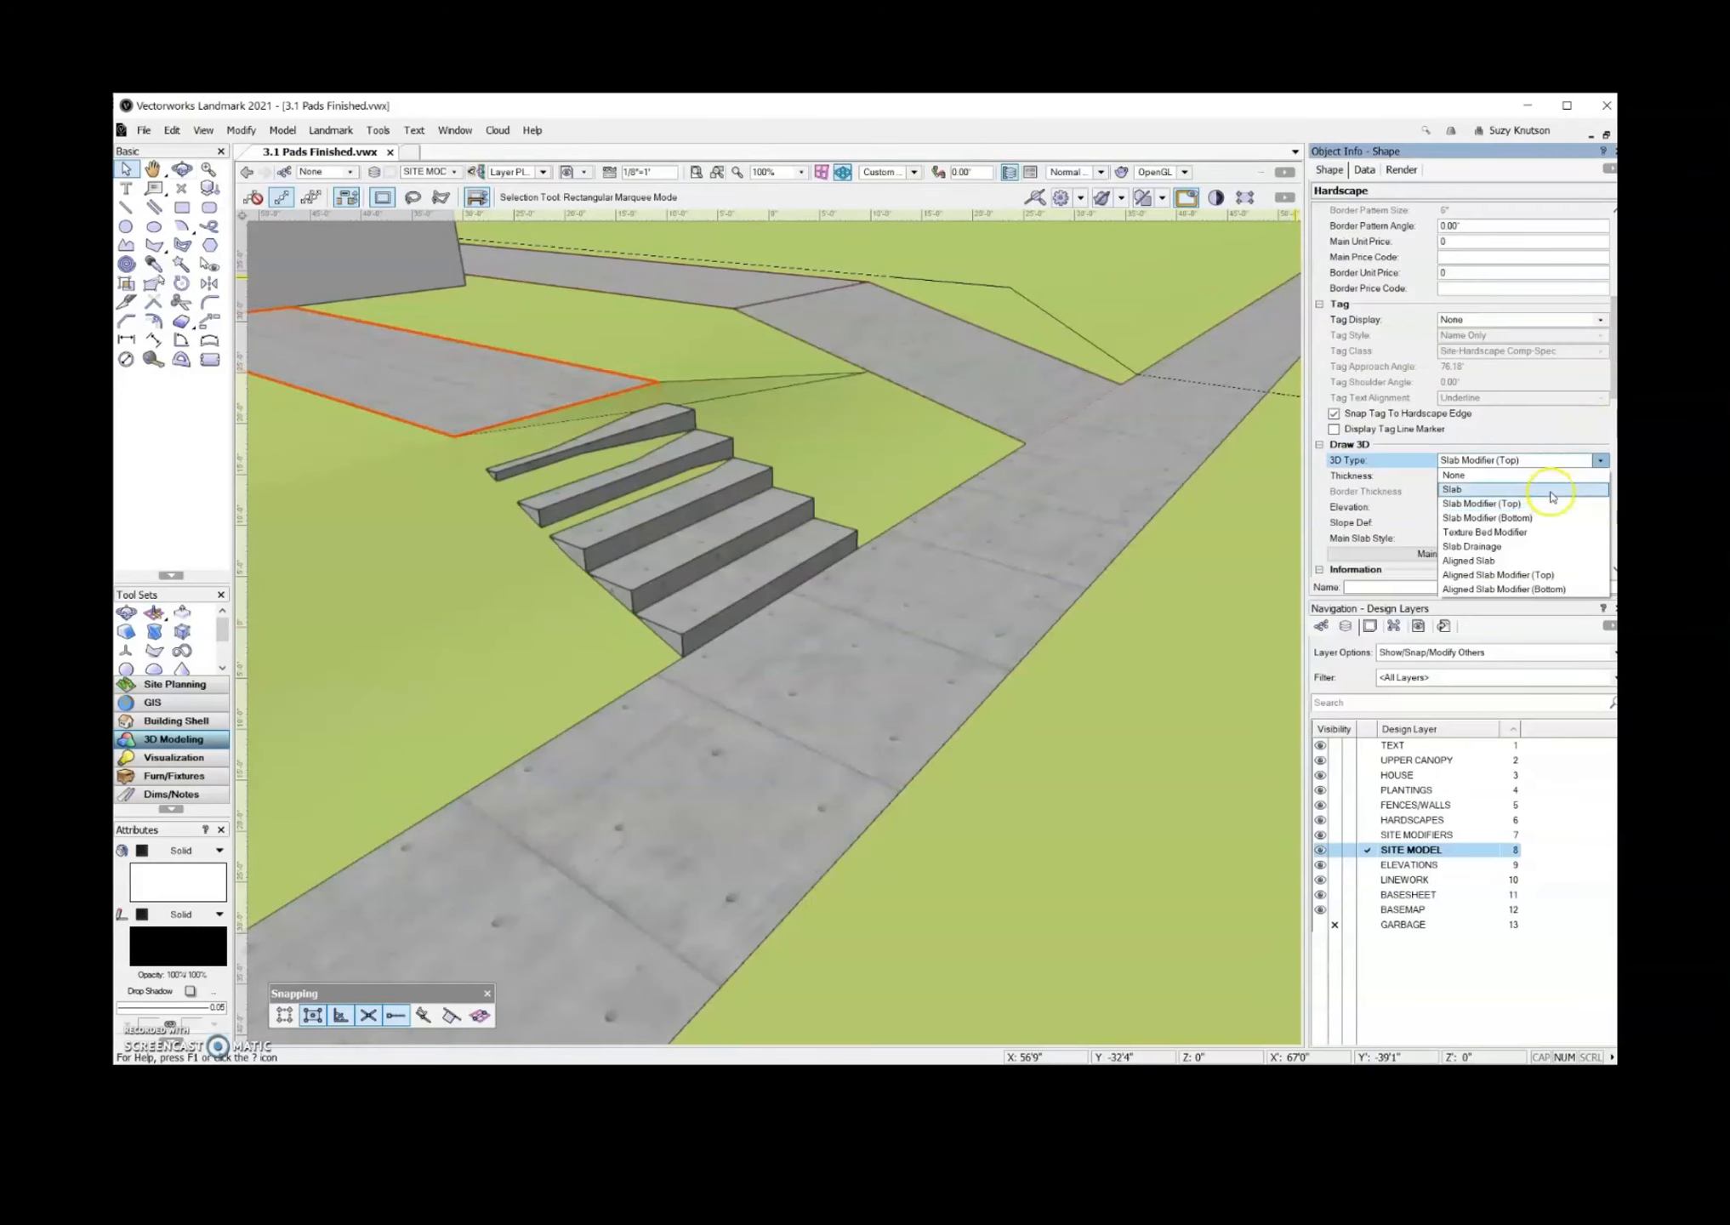
{"action": "left_click", "coordinate": [1550, 493]}
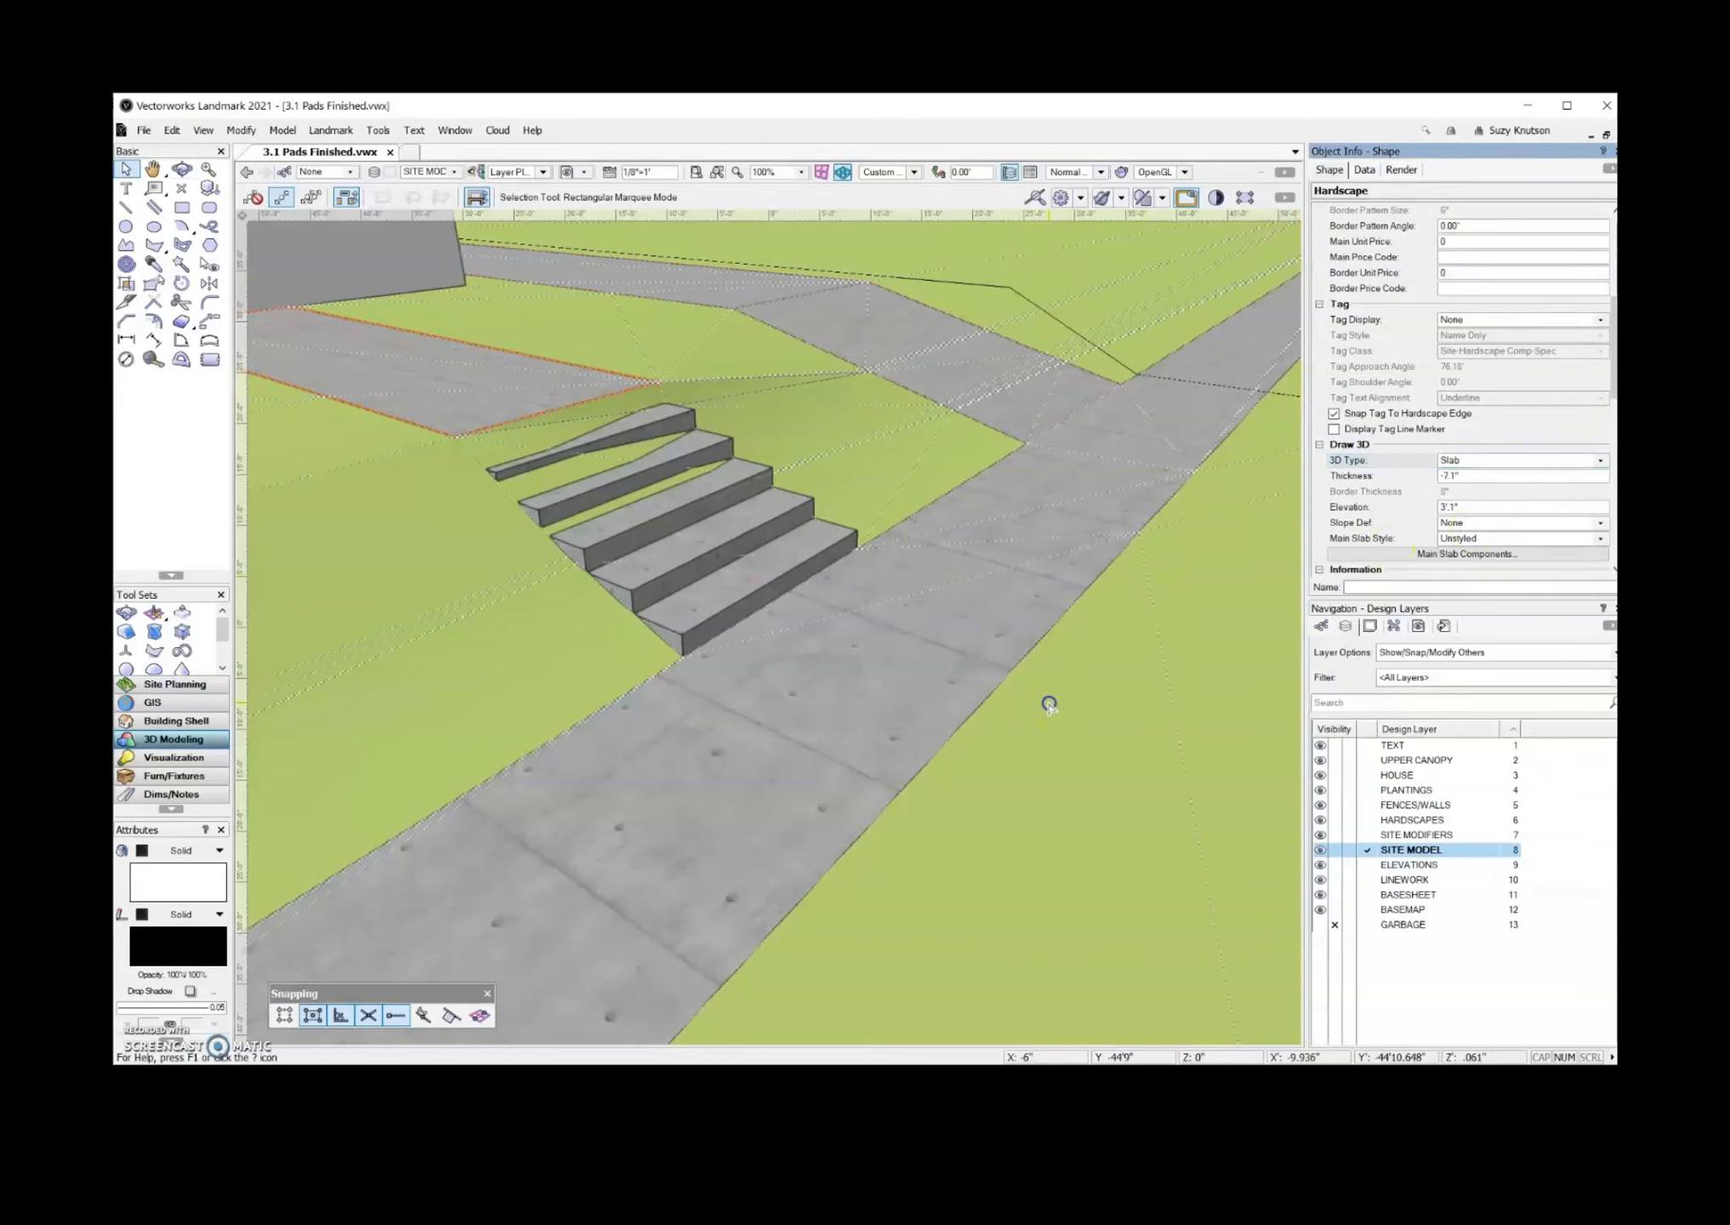
- In Top/Plan view, draw a 6'0" by 20'1" rectangle over the walkway from the house to the first tread line
{"action": "left_click", "coordinate": [1048, 702]}
{"action": "key", "text": "F5"}
{"action": "left_click", "coordinate": [1045, 692]}
{"action": "scroll", "coordinate": [622, 442], "scroll_direction": "down", "scroll_amount": 4}
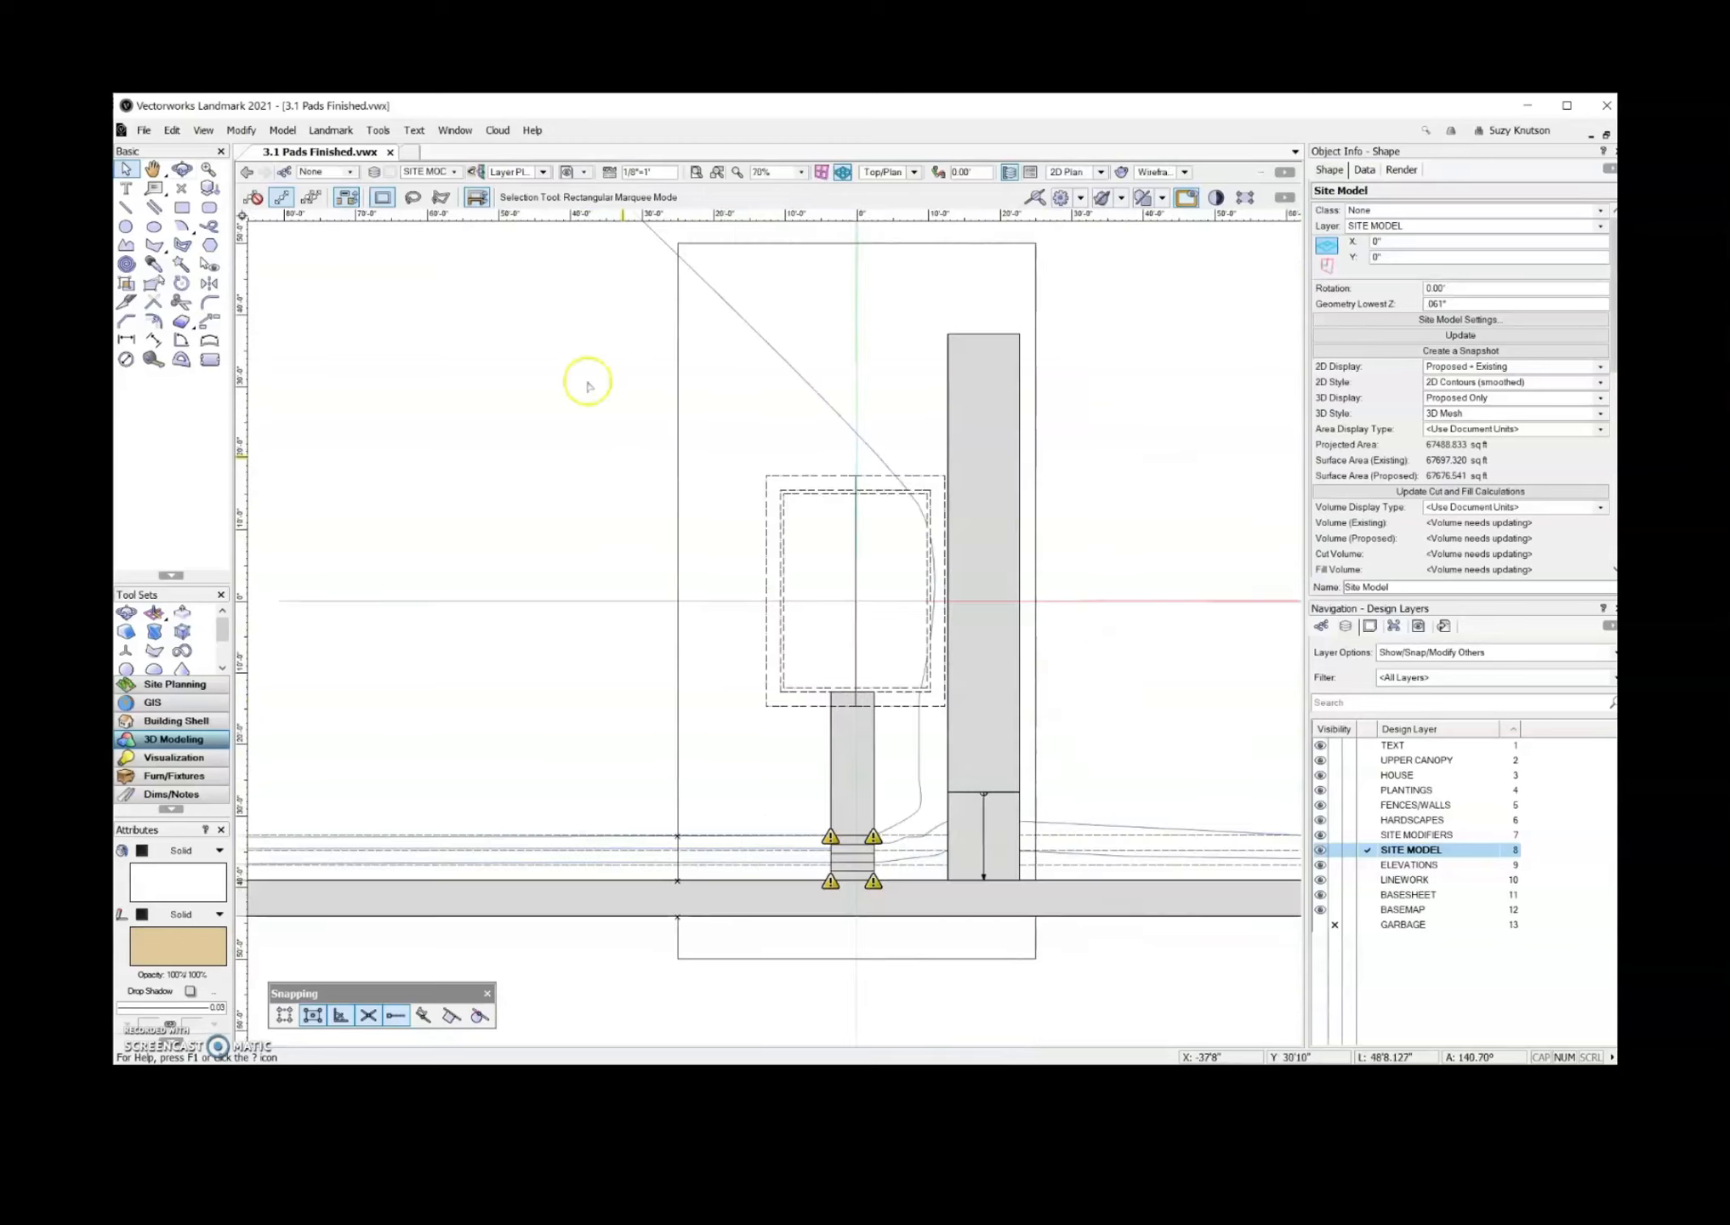
{"action": "scroll", "coordinate": [812, 653], "scroll_direction": "up", "scroll_amount": 3}
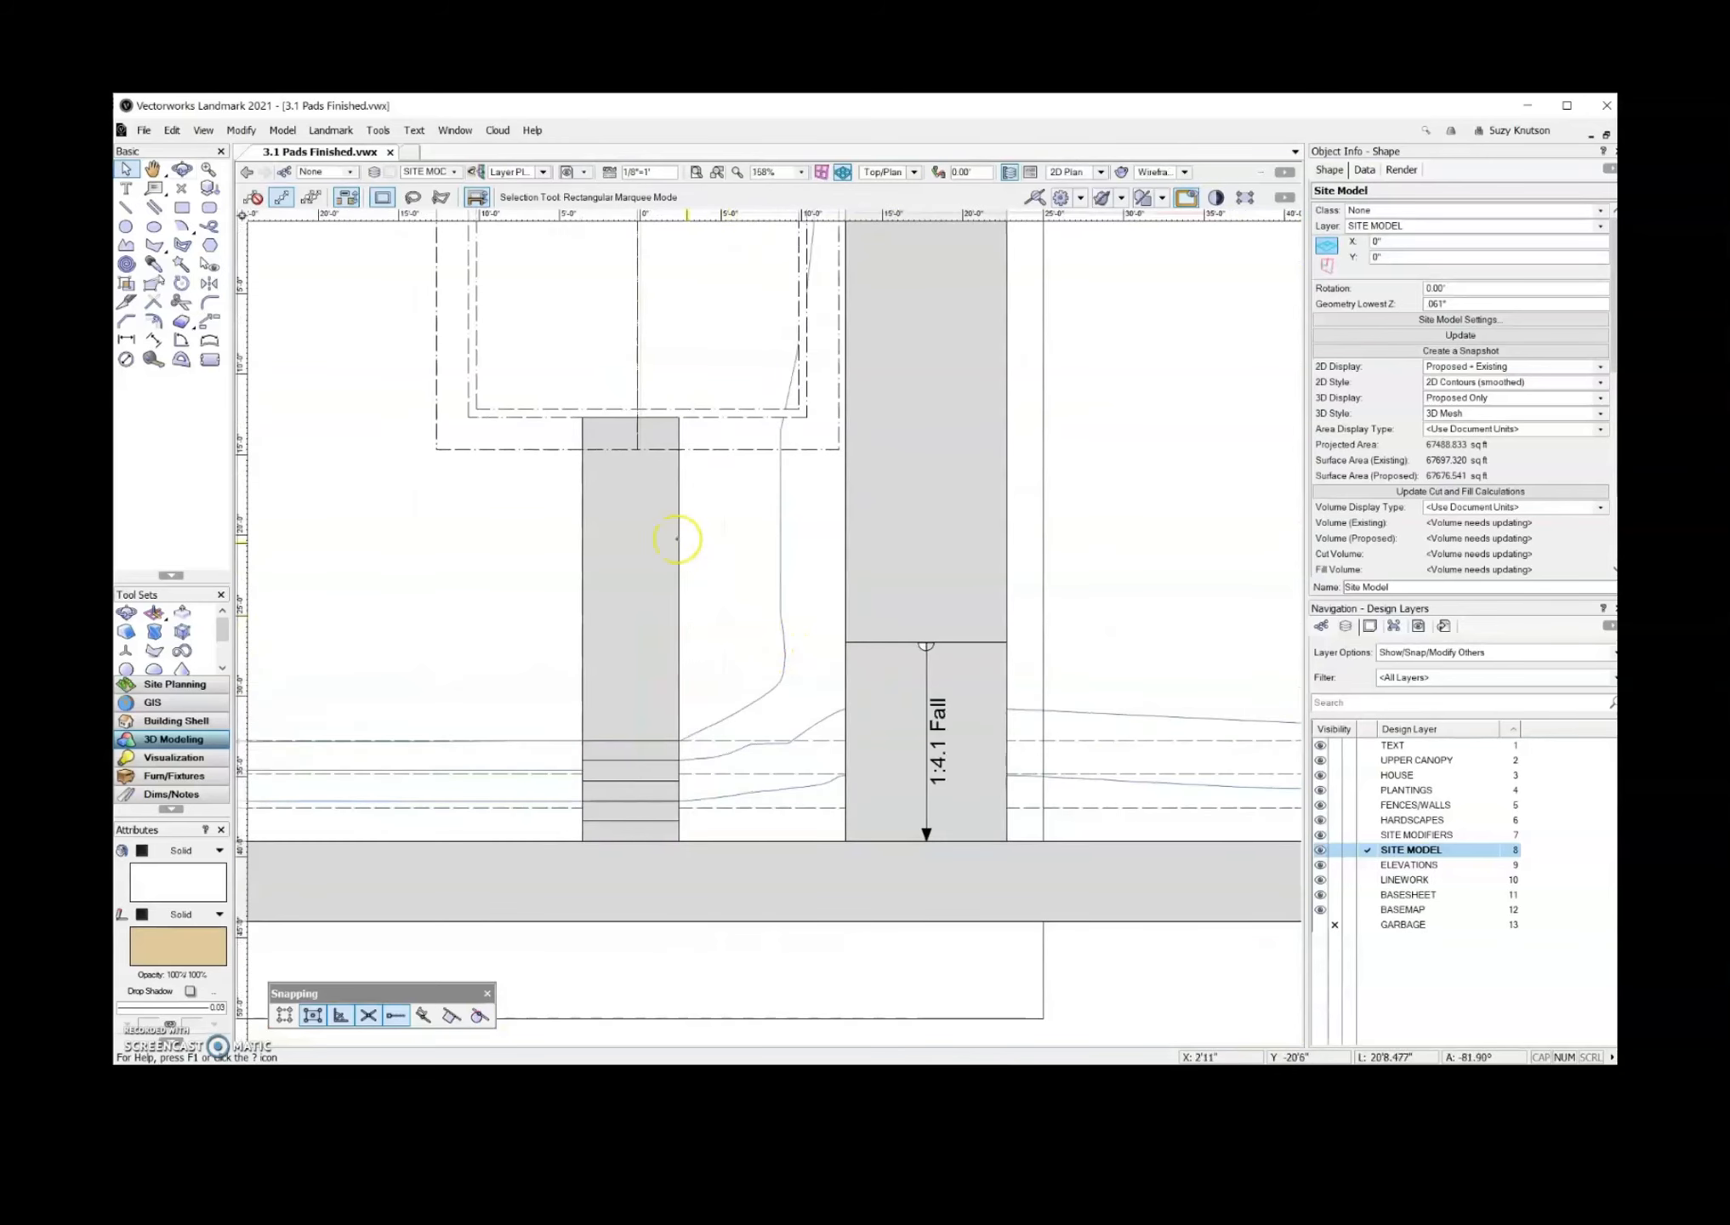
{"action": "scroll", "coordinate": [646, 511], "scroll_direction": "up", "scroll_amount": 2}
{"action": "key", "text": "4"}
{"action": "left_click", "coordinate": [563, 377]}
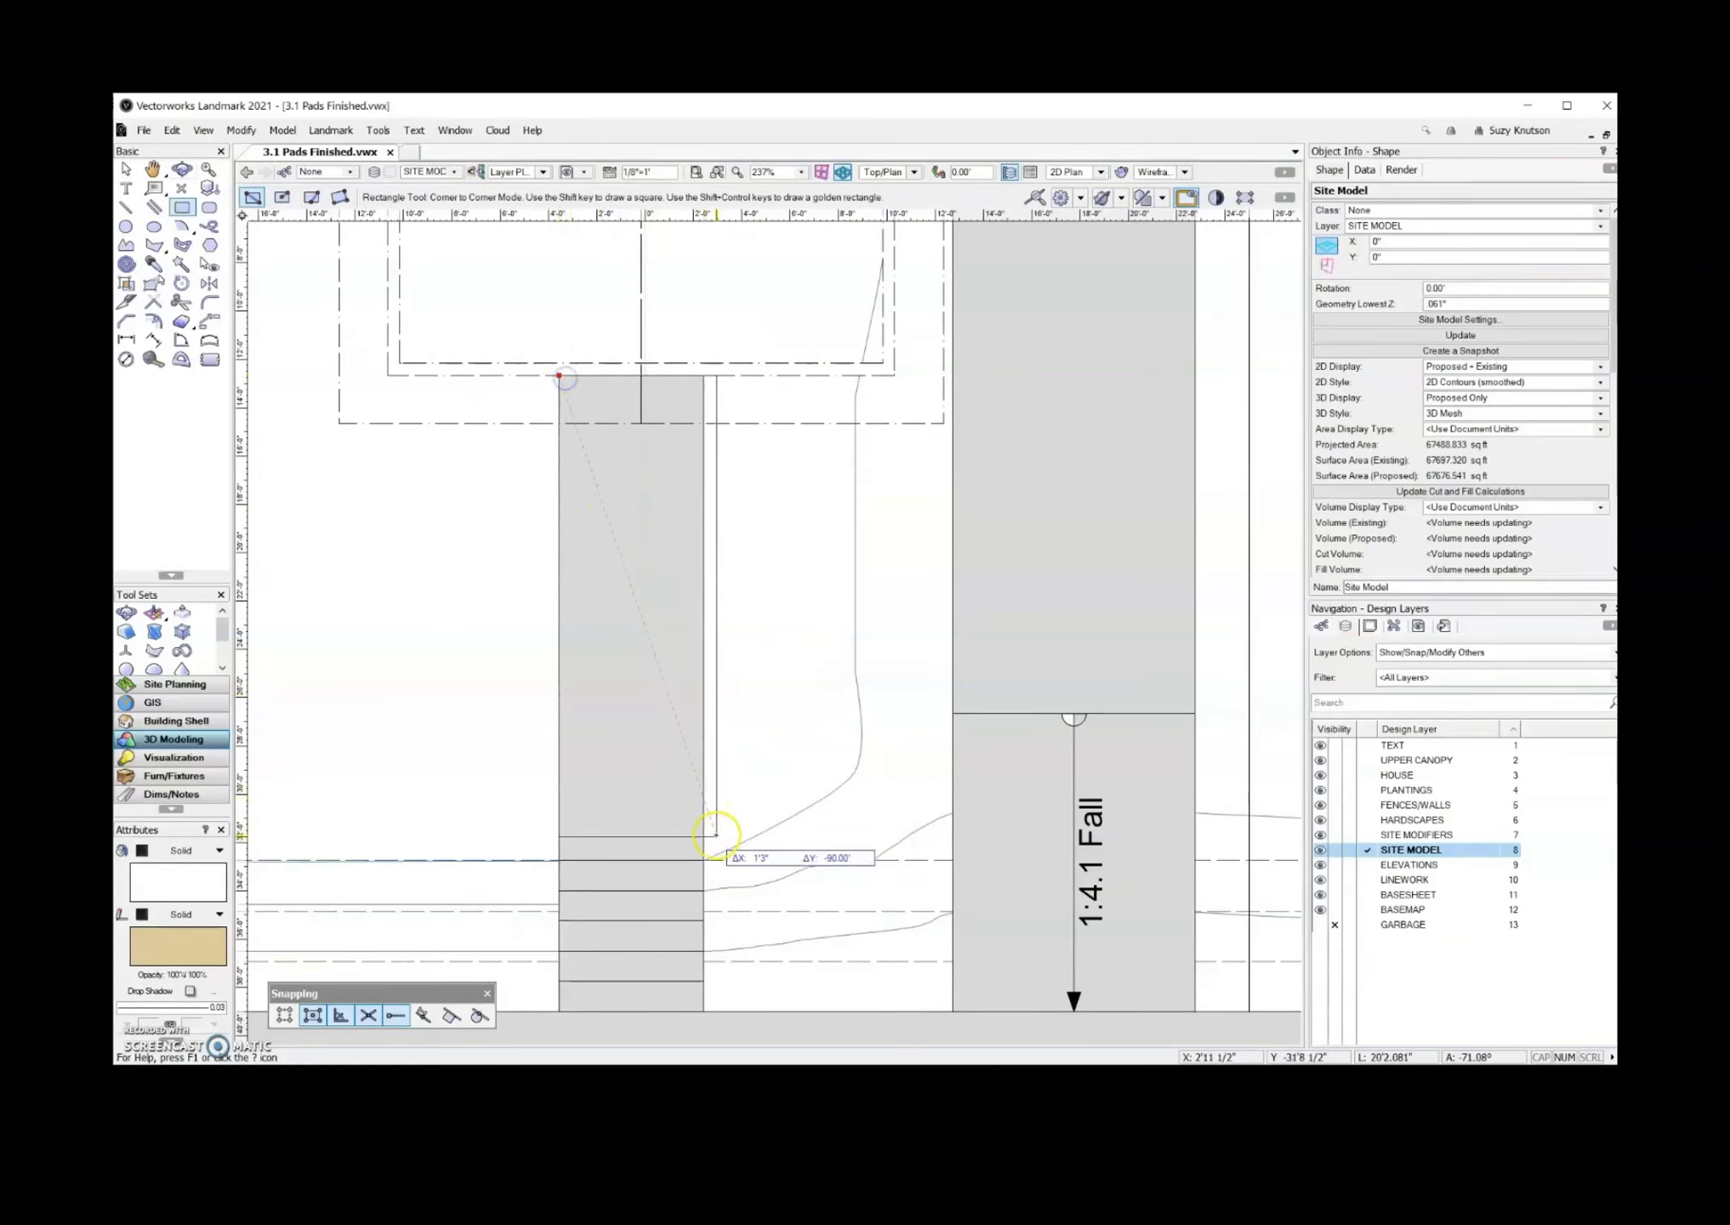
{"action": "left_click", "coordinate": [704, 859]}
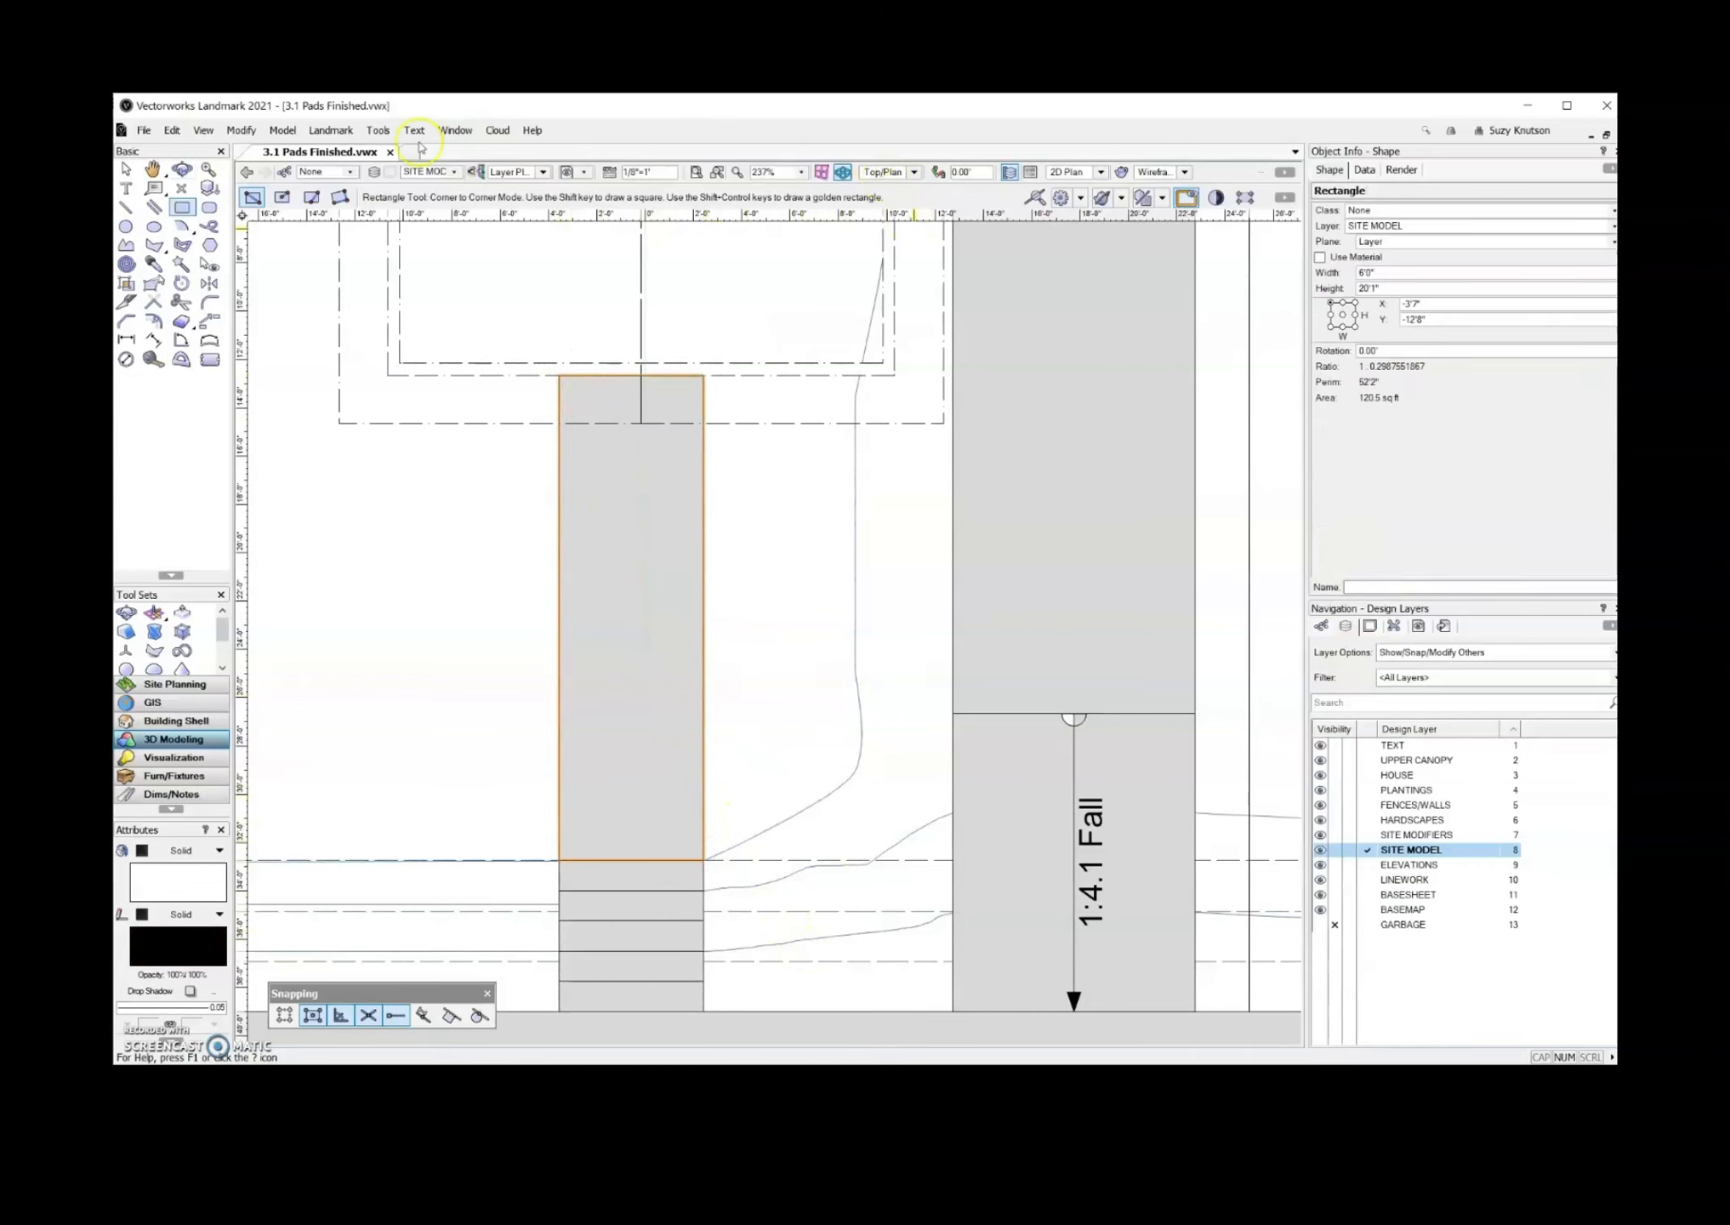
- Convert the walkway rectangle into a Pad site modifier at elevation 3'0", applied to the proposed site model
{"action": "left_click", "coordinate": [331, 130]}
{"action": "left_click", "coordinate": [348, 309]}
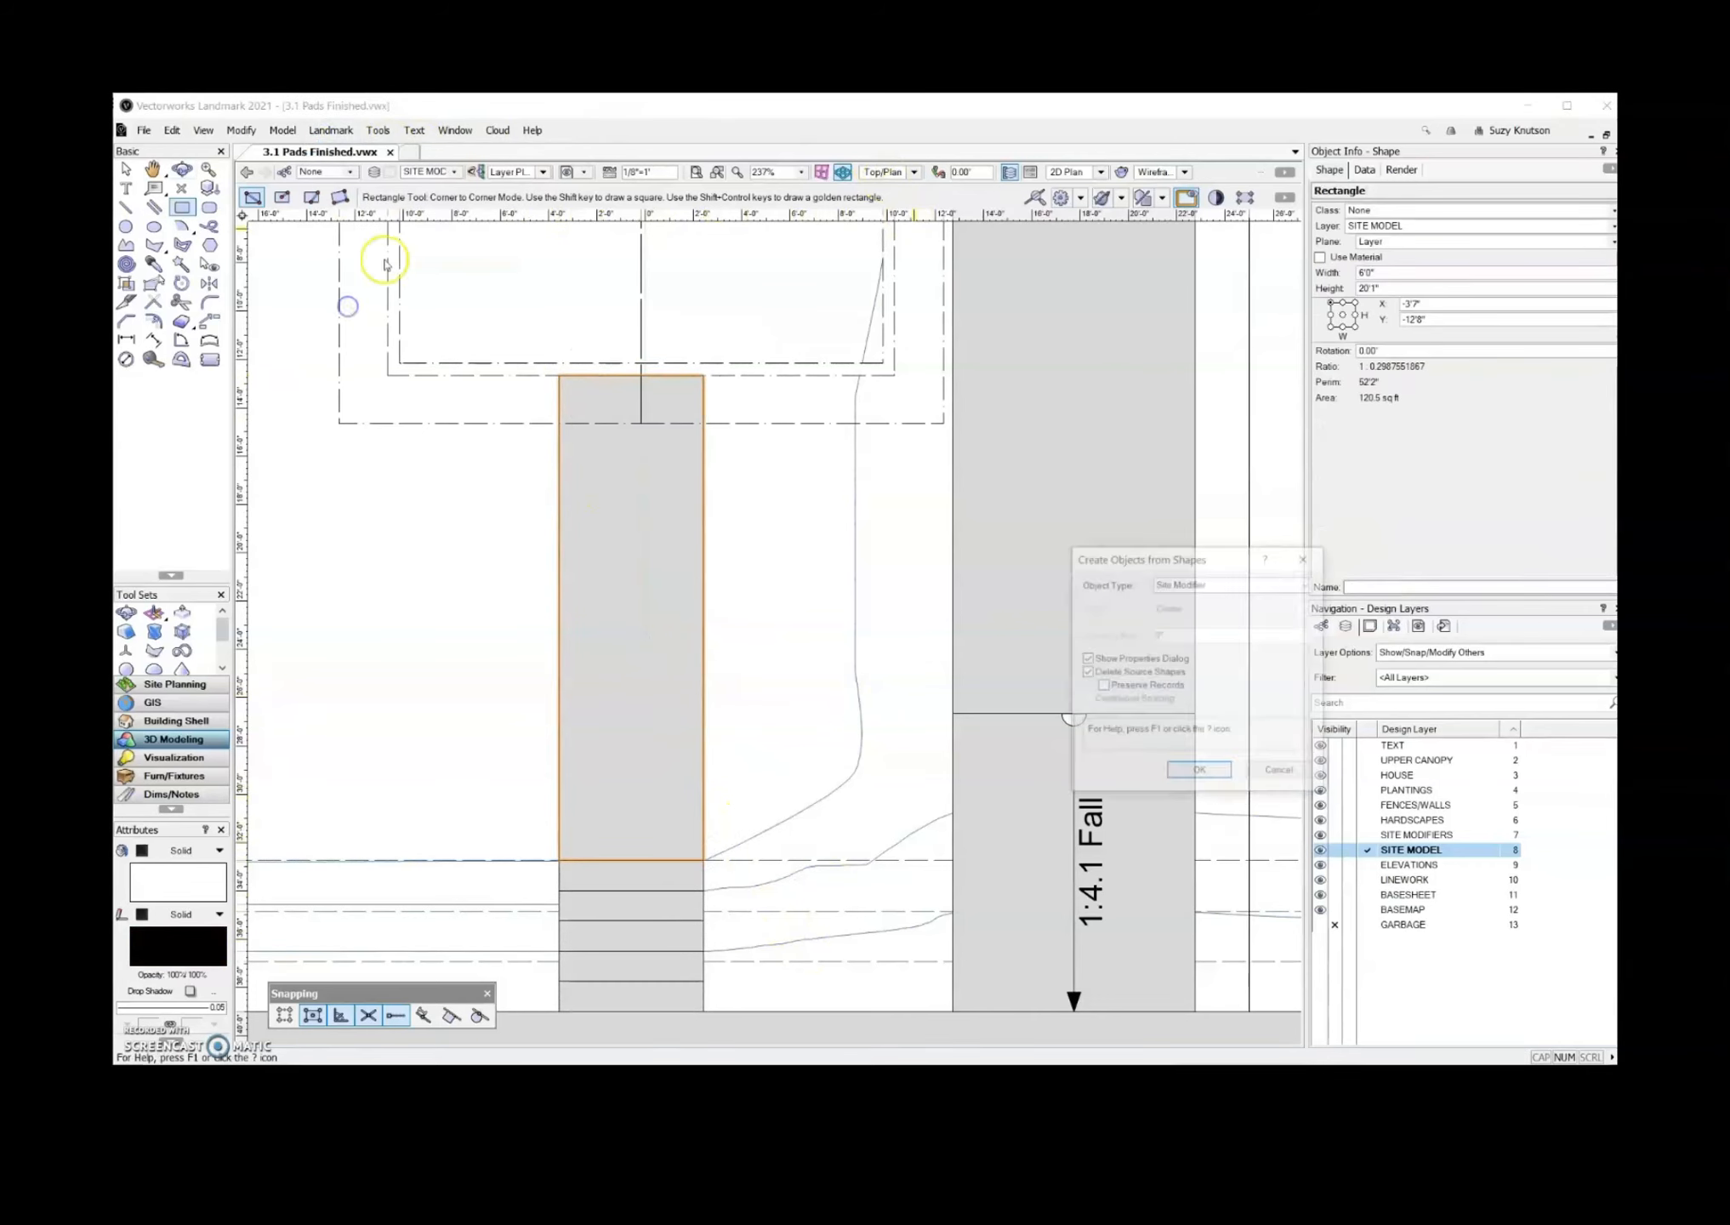
{"action": "left_click", "coordinate": [1200, 772]}
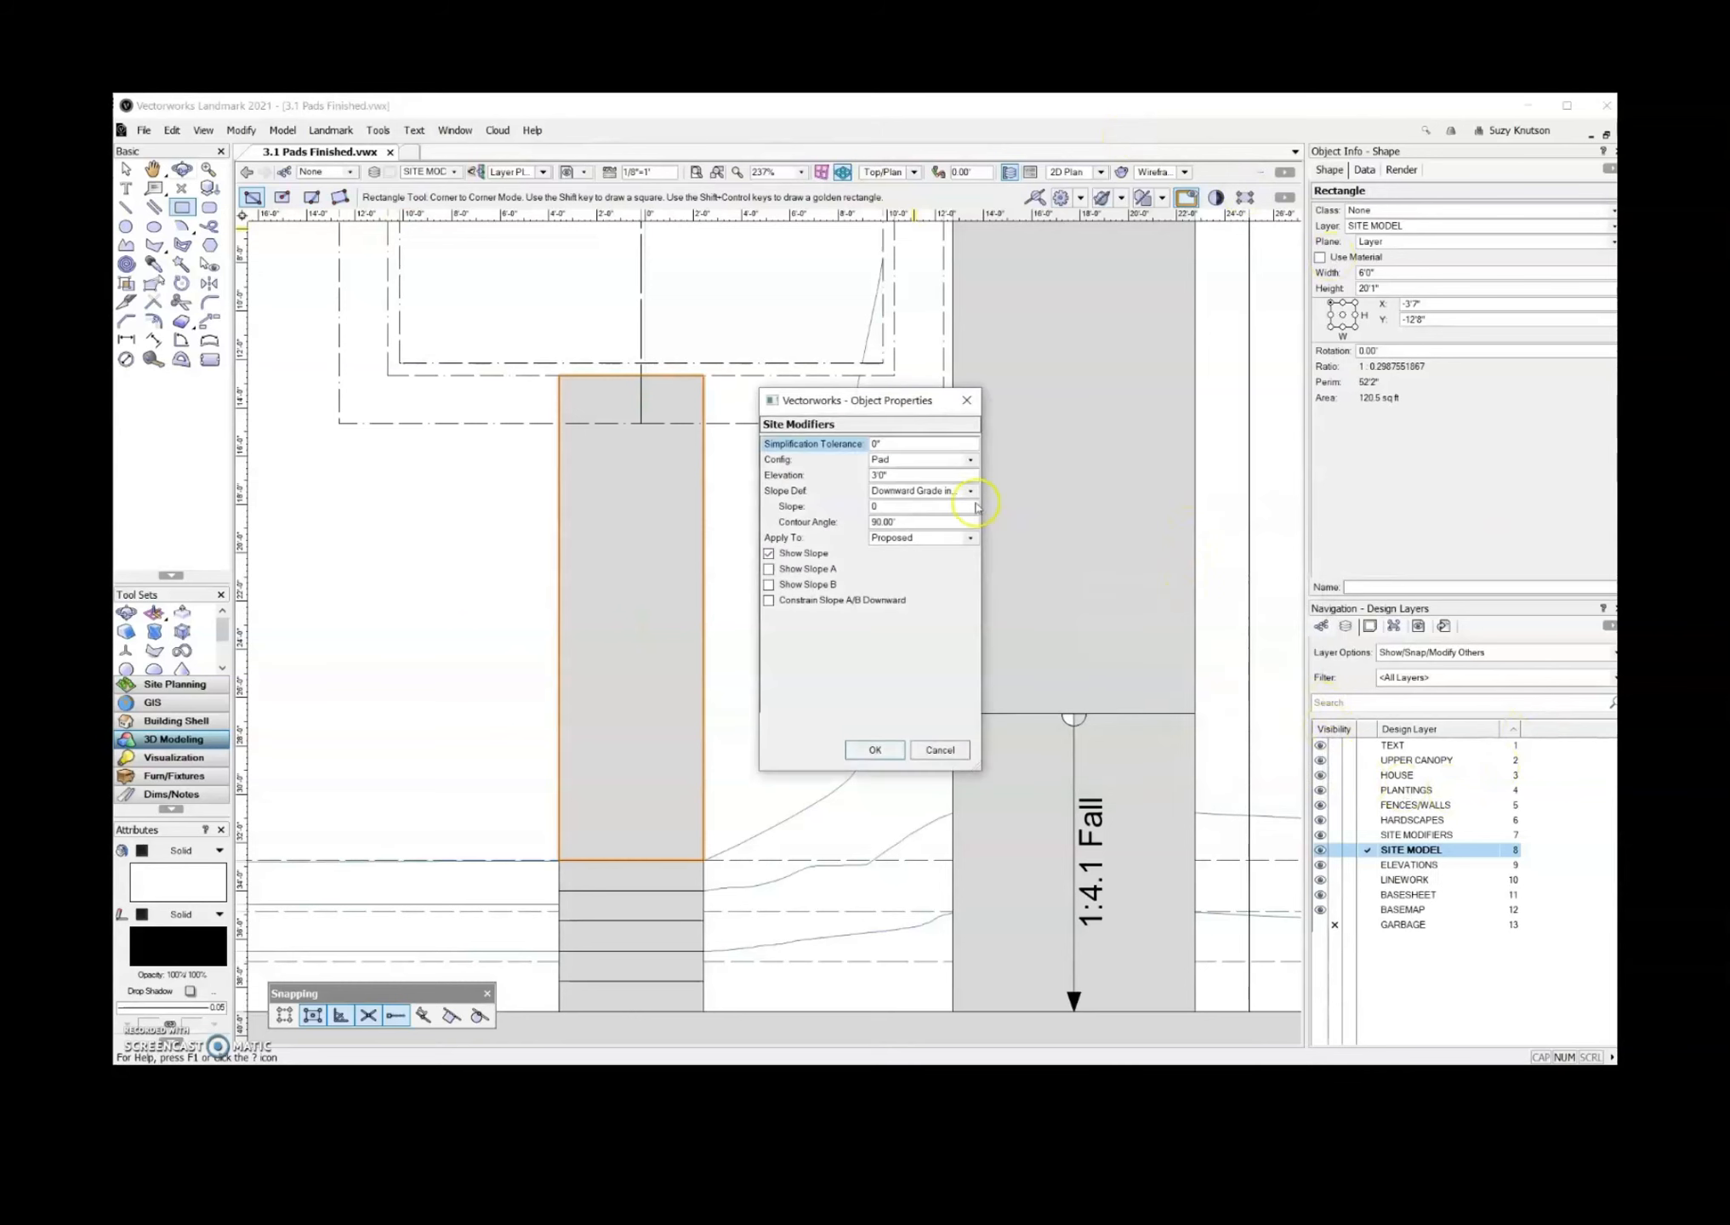
{"action": "left_click", "coordinate": [872, 750]}
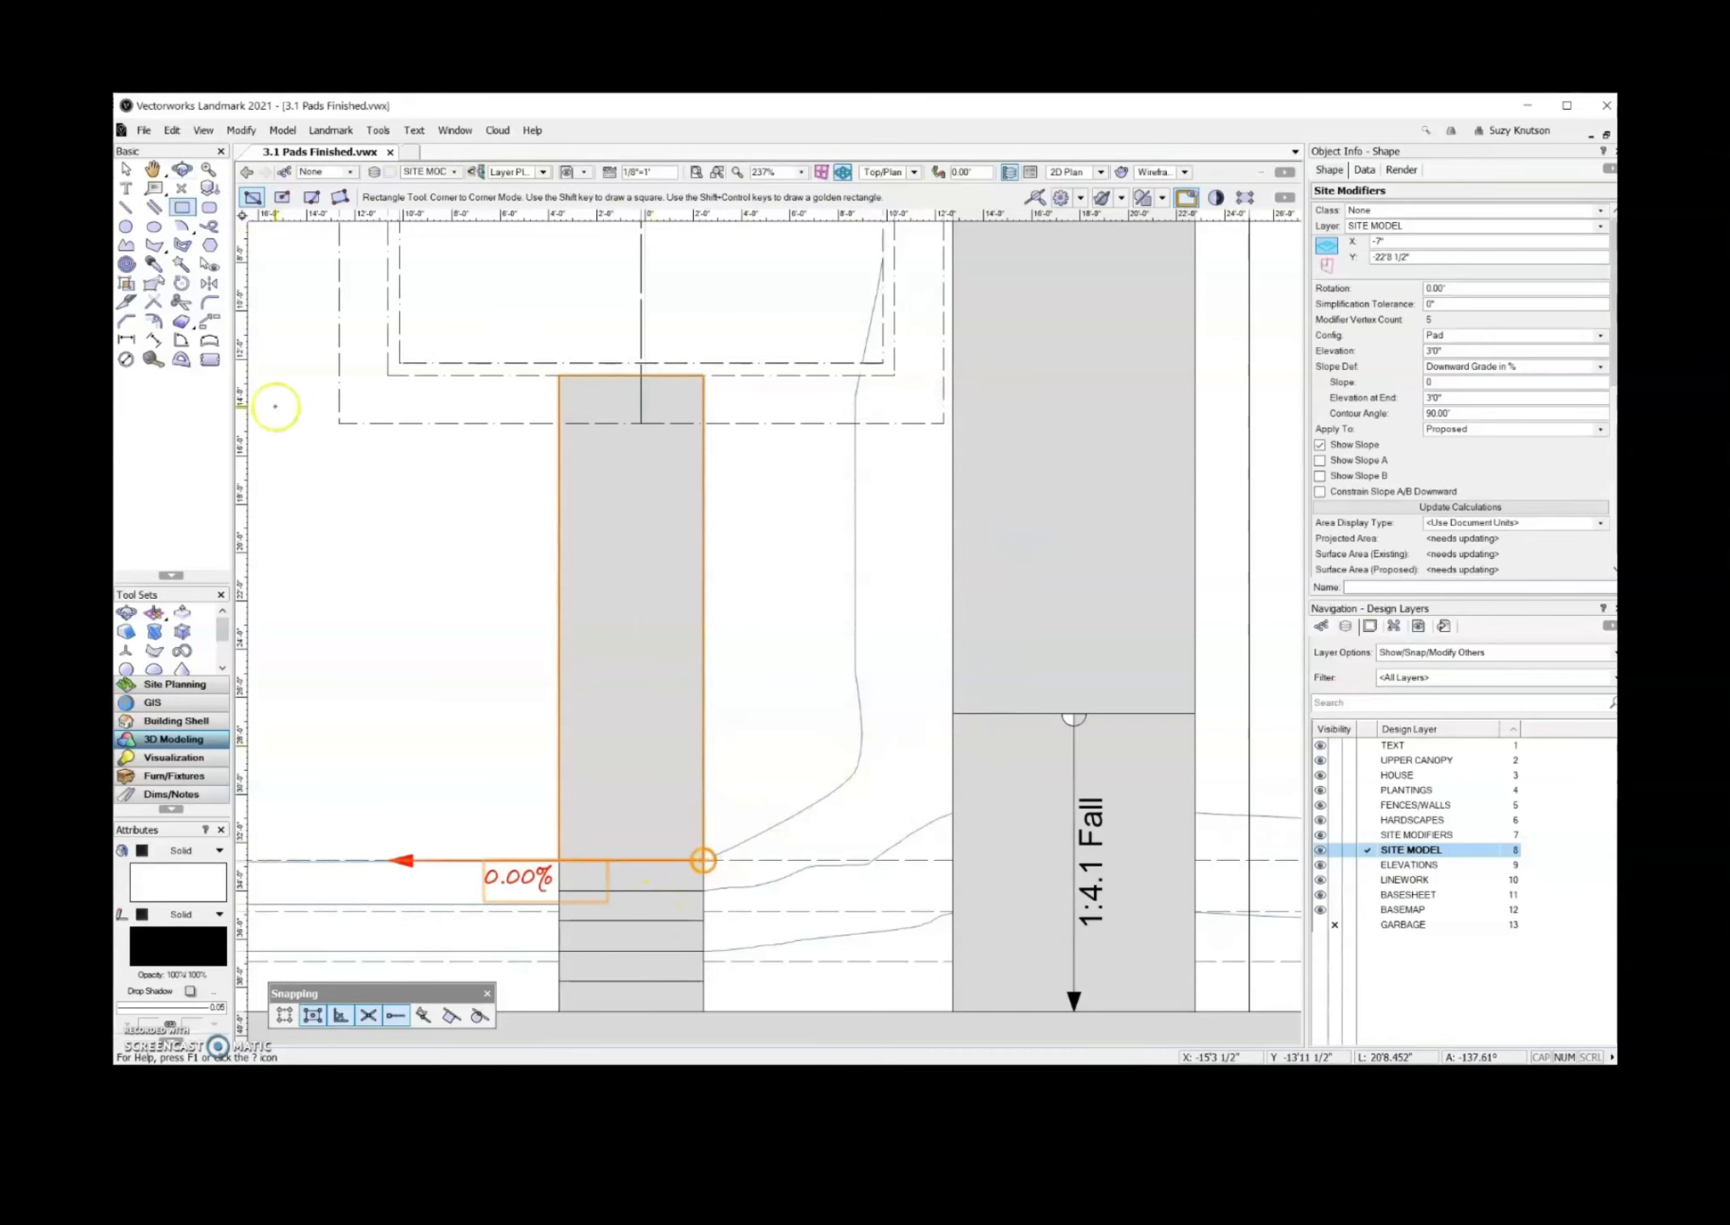
- Reposition the new pad's slope arrow to run down the walkway's centre from the house edge to the steps
{"action": "left_click", "coordinate": [126, 169]}
{"action": "left_click", "coordinate": [702, 859]}
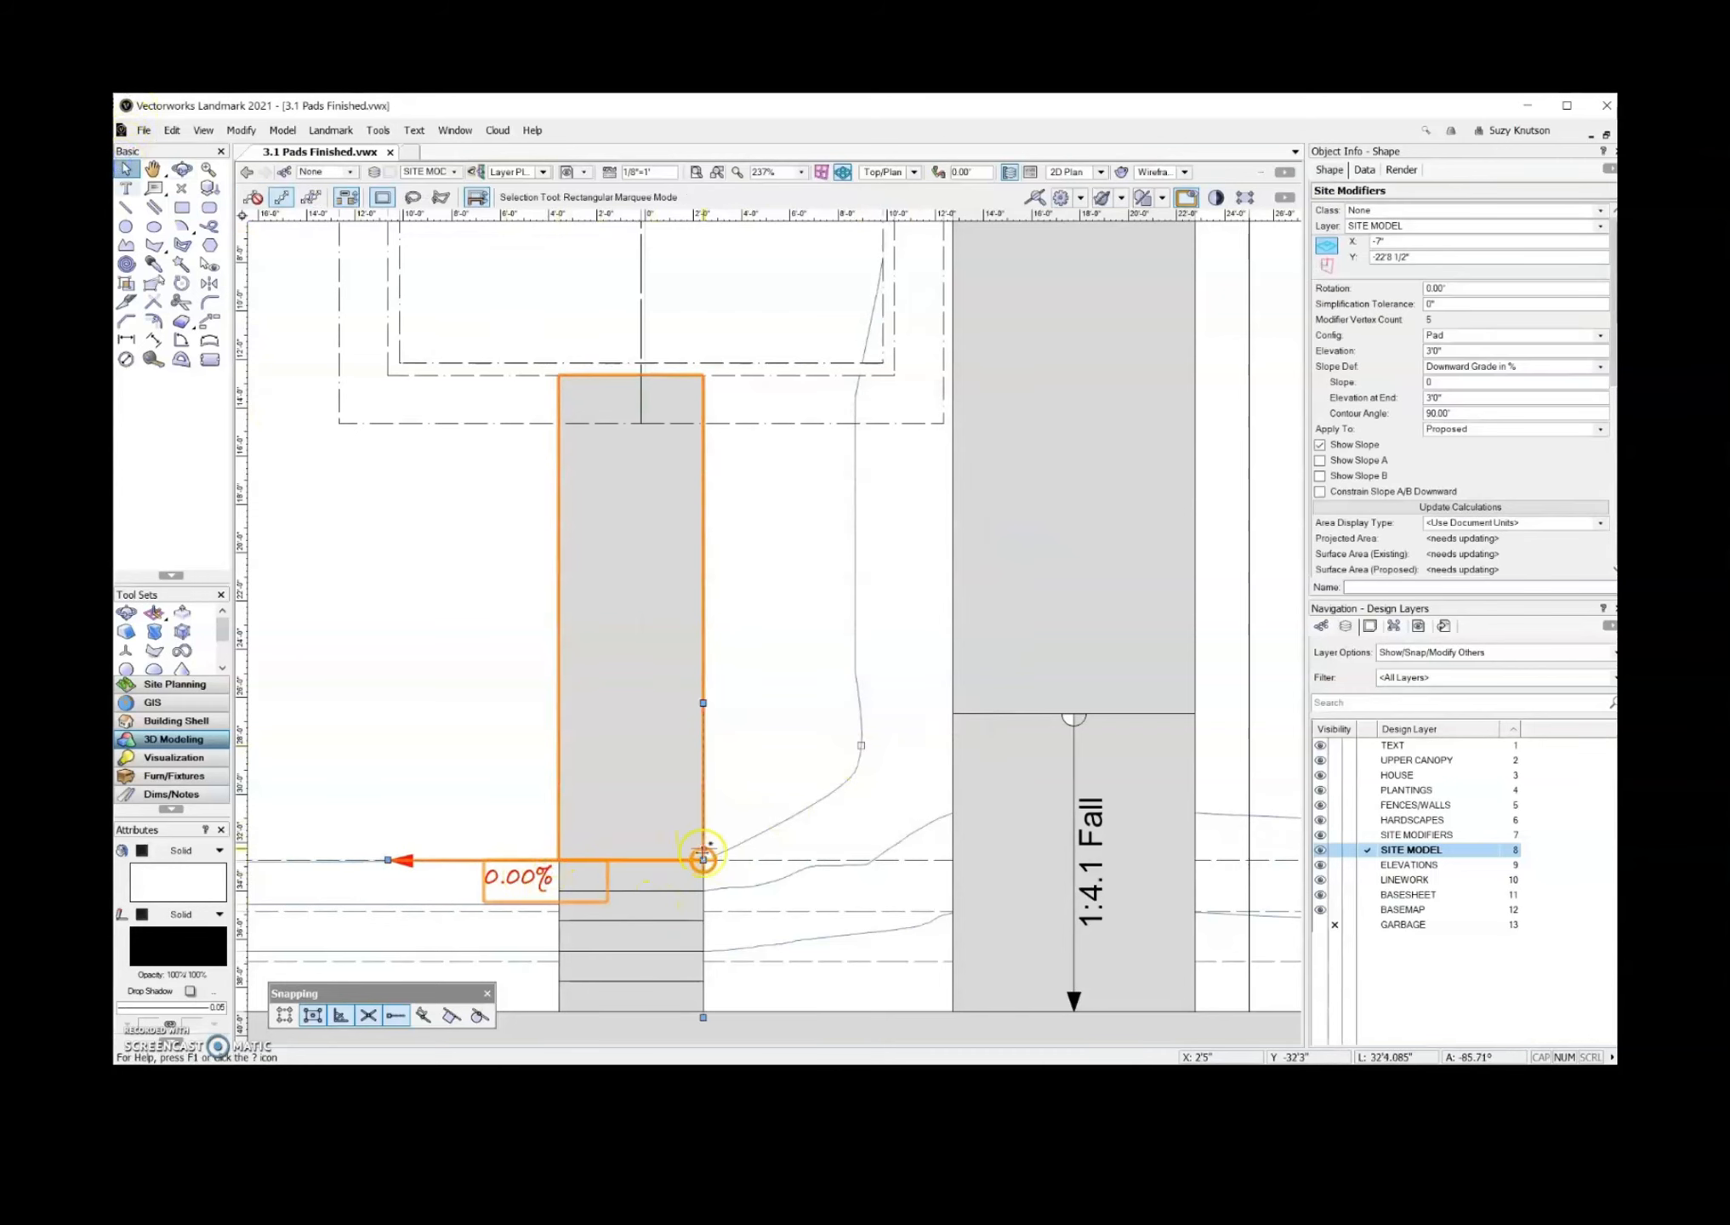
{"action": "left_click_drag", "start_coordinate": [703, 859], "coordinate": [630, 375]}
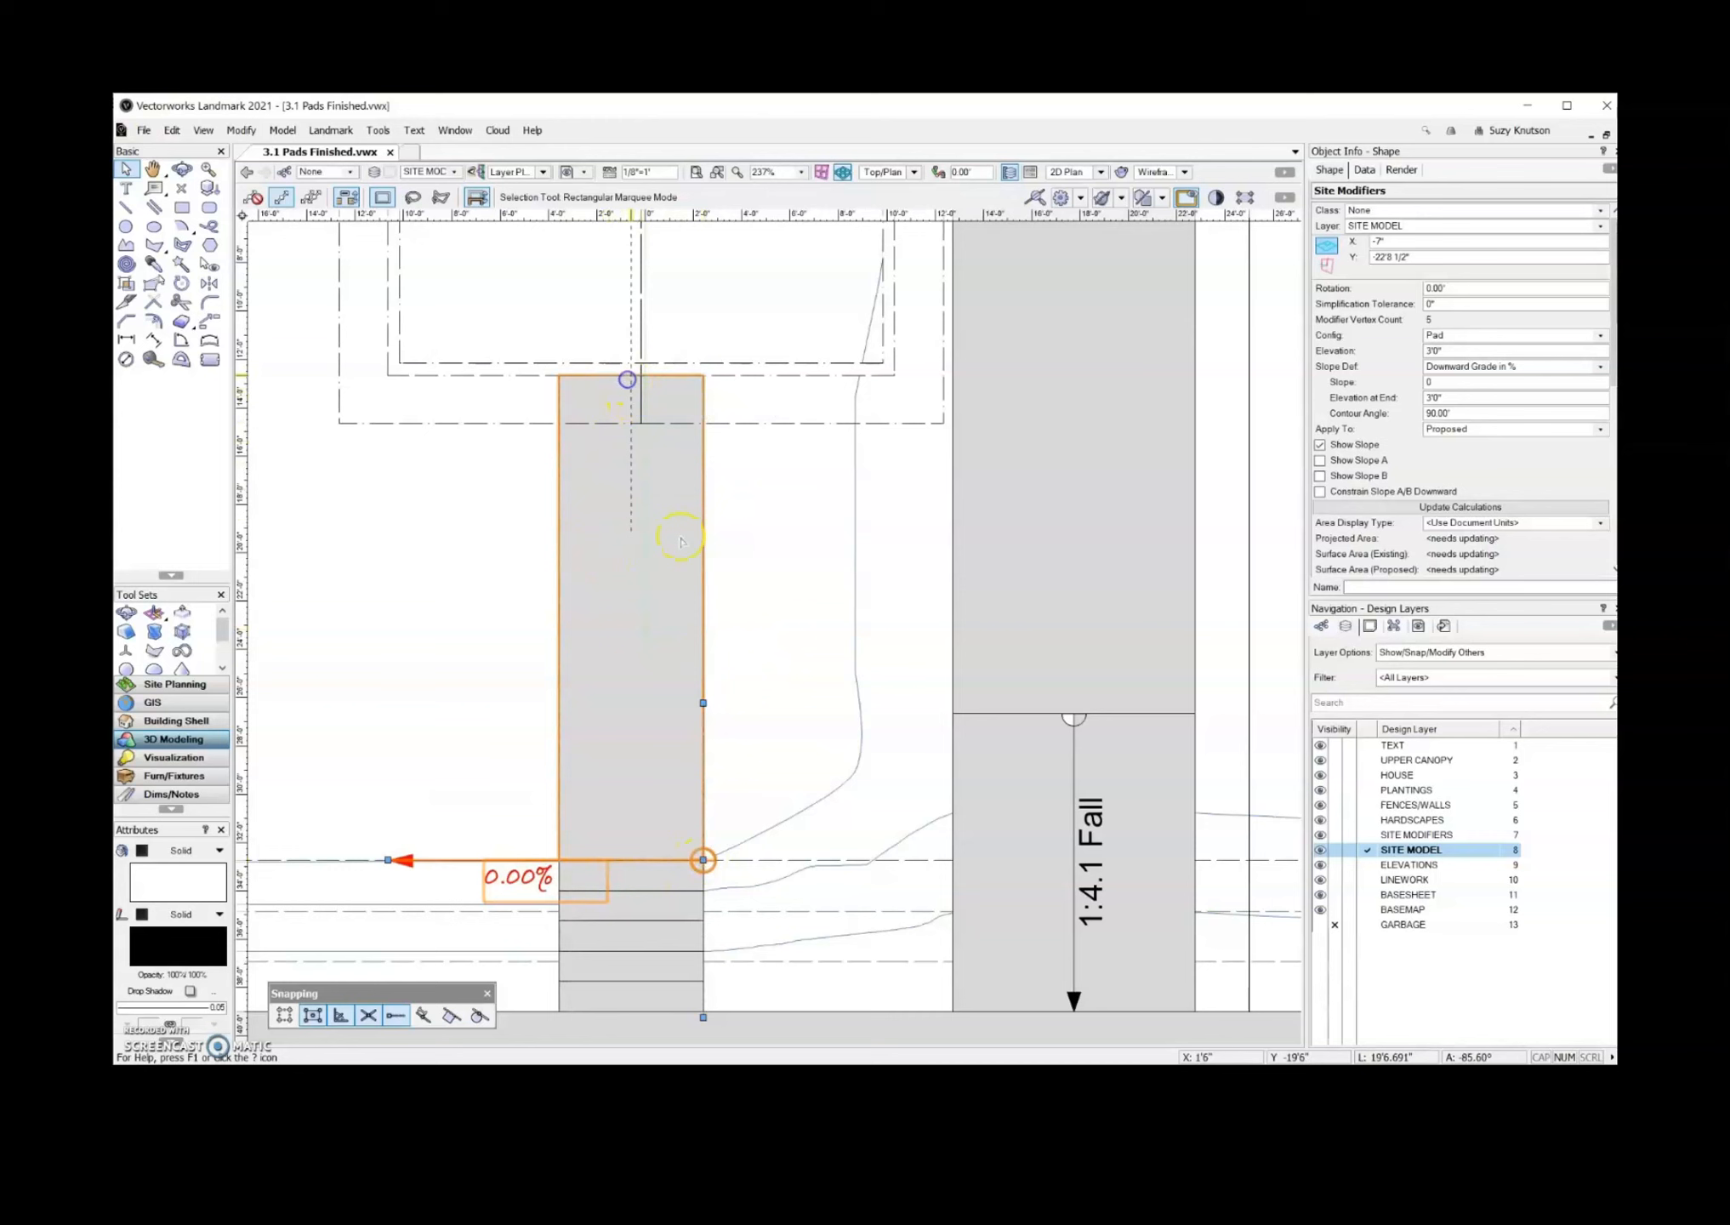
{"action": "left_click_drag", "start_coordinate": [630, 532], "coordinate": [704, 375]}
{"action": "left_click_drag", "start_coordinate": [389, 859], "coordinate": [634, 857]}
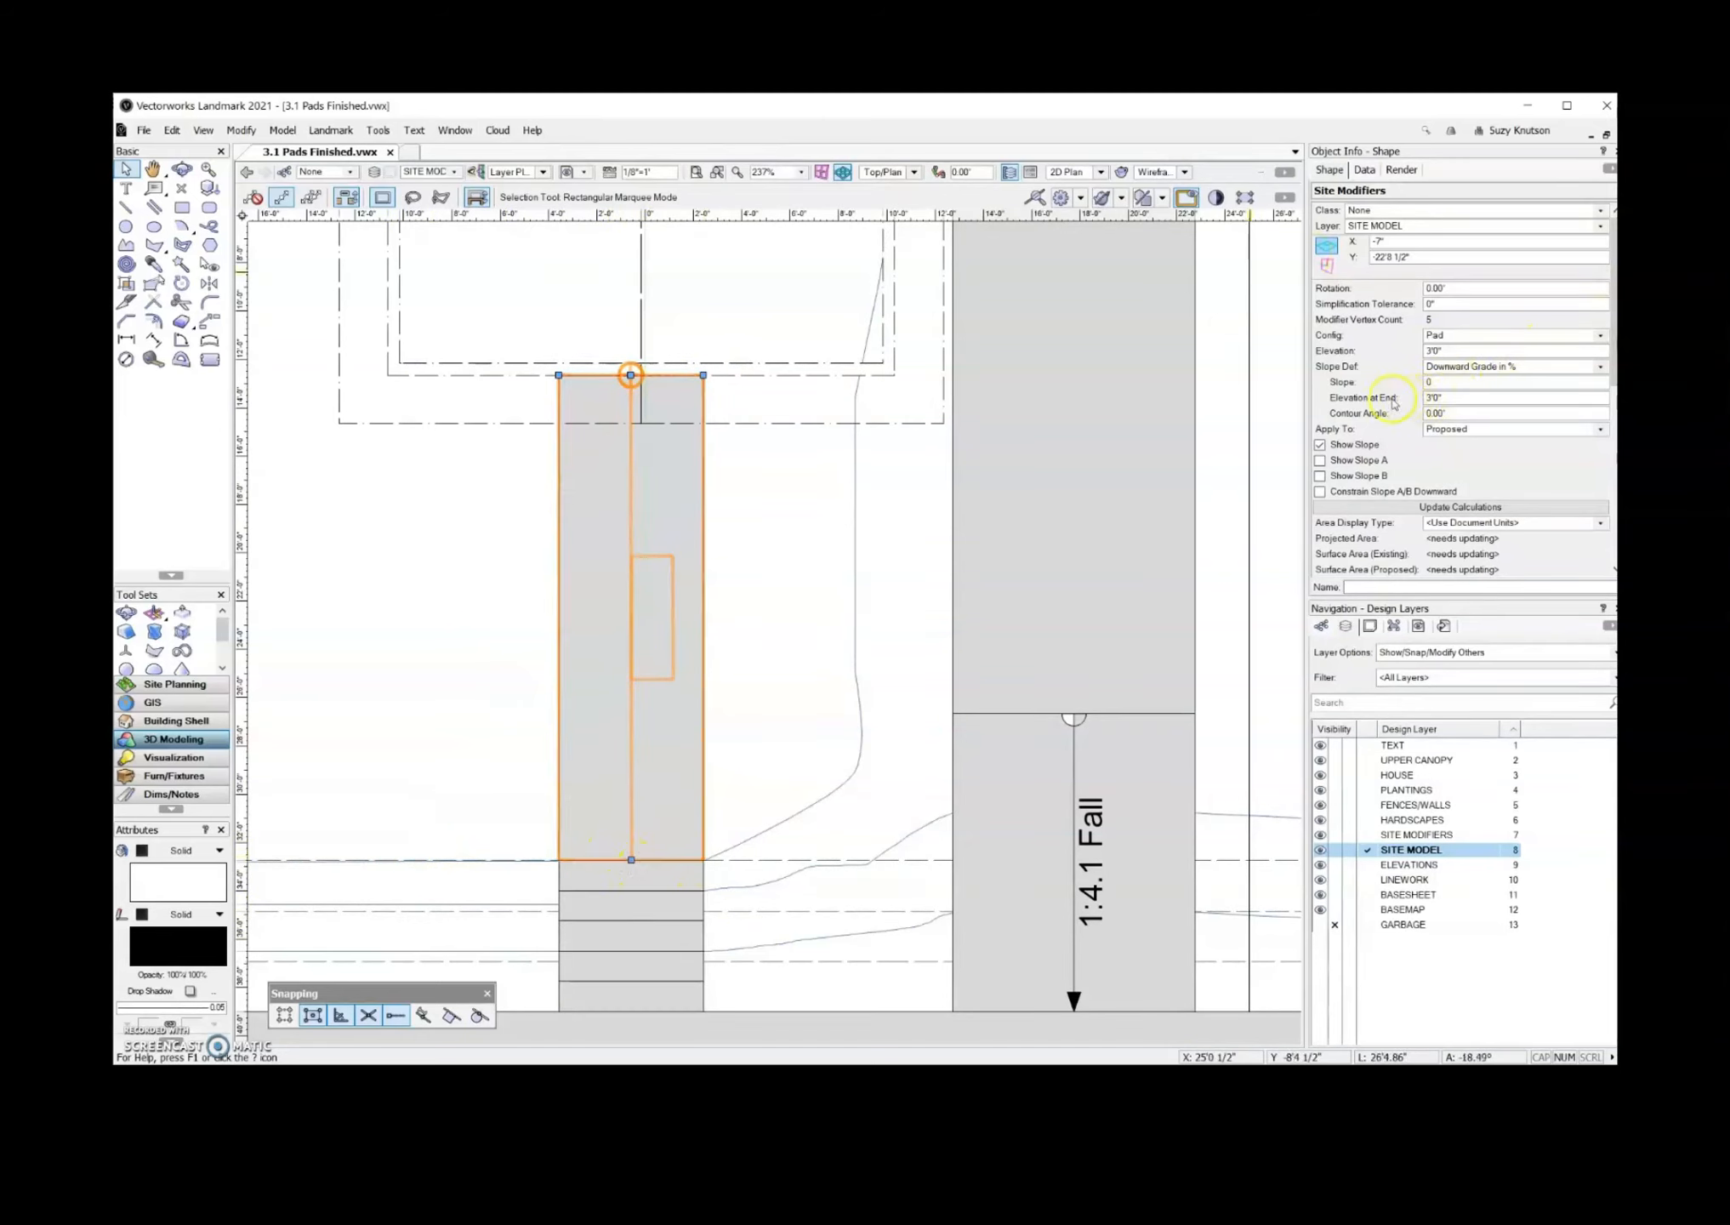
- Lower the walkway pad's elevation at end by 7", to 2'5"
{"action": "left_click", "coordinate": [1449, 399]}
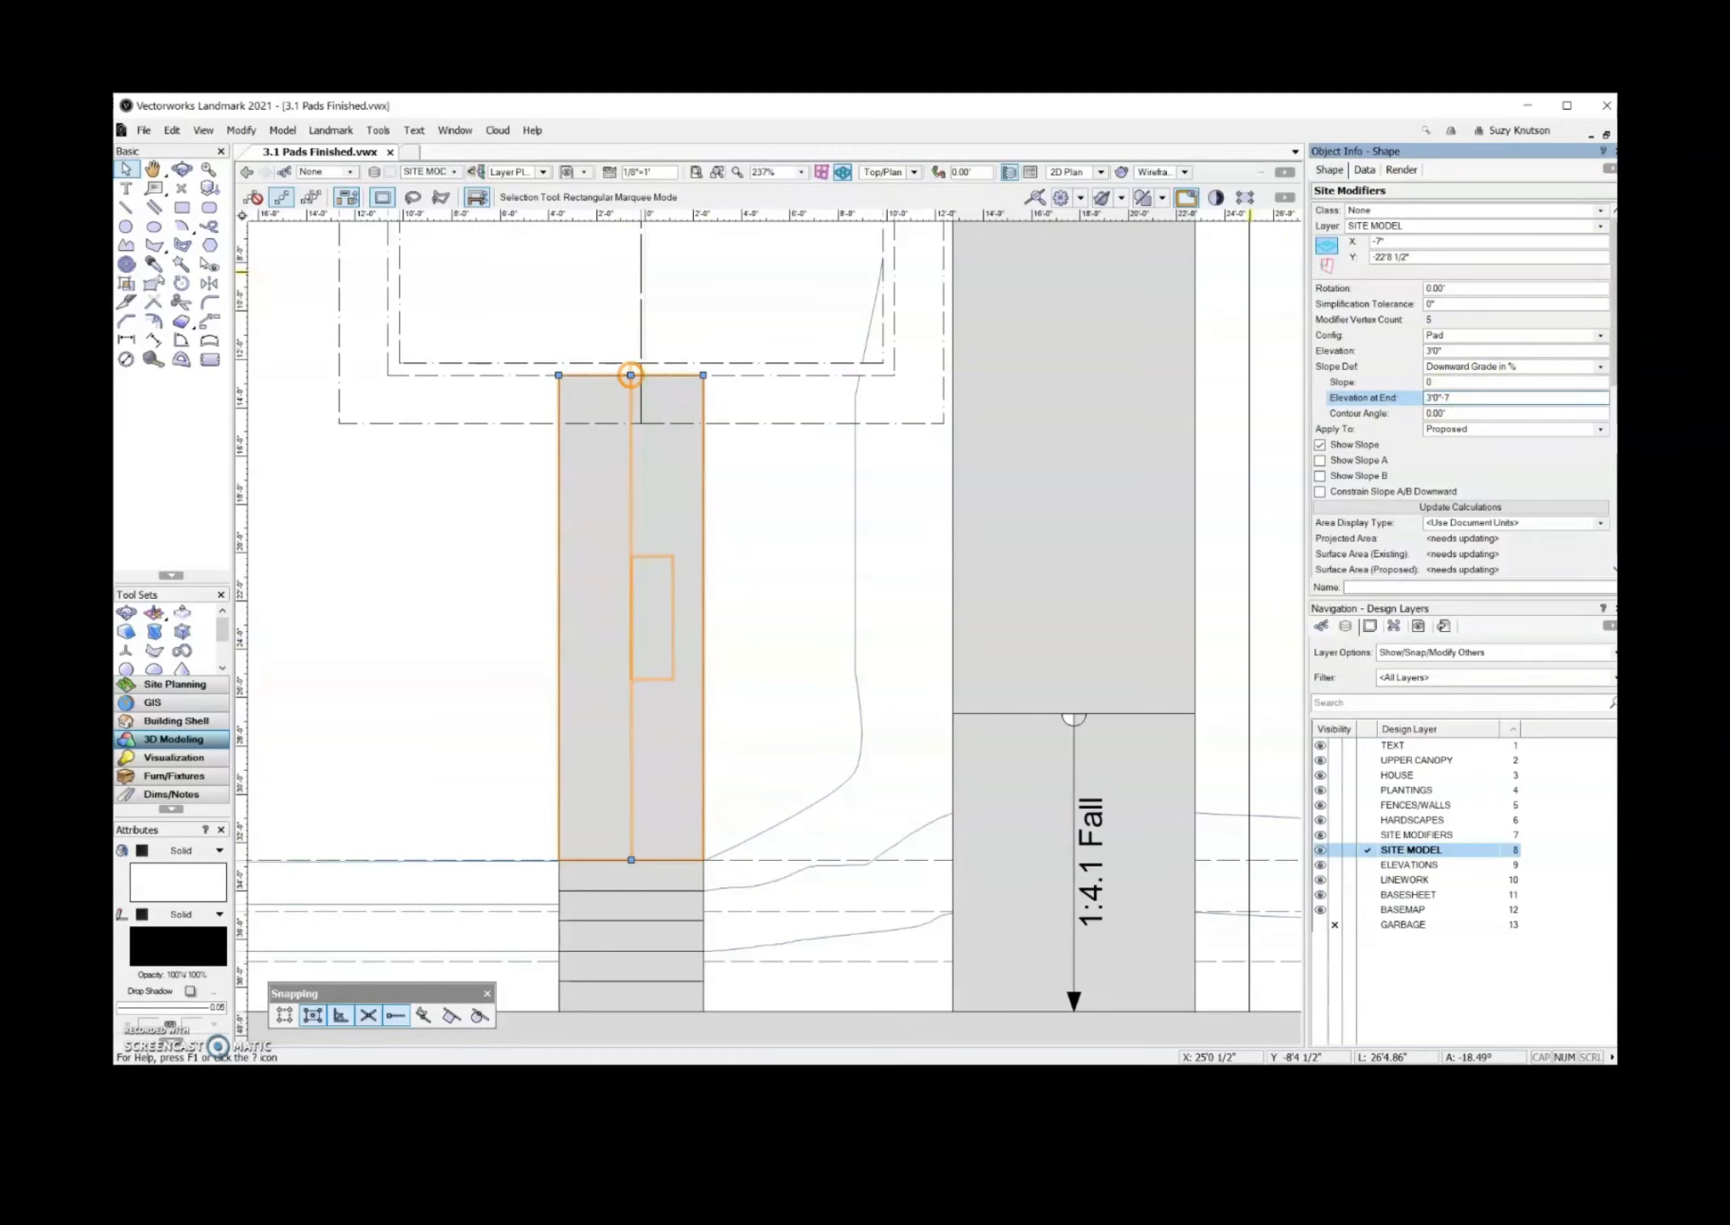
{"action": "type", "text": "-7"}
{"action": "left_click", "coordinate": [1461, 414]}
- In a 3D view, move the new pad modifier to the SITE MODIFIERS layer and make that layer active
{"action": "left_click", "coordinate": [182, 169]}
{"action": "left_click_drag", "start_coordinate": [562, 930], "coordinate": [803, 587]}
{"action": "middle_click_drag", "start_coordinate": [609, 824], "coordinate": [880, 801]}
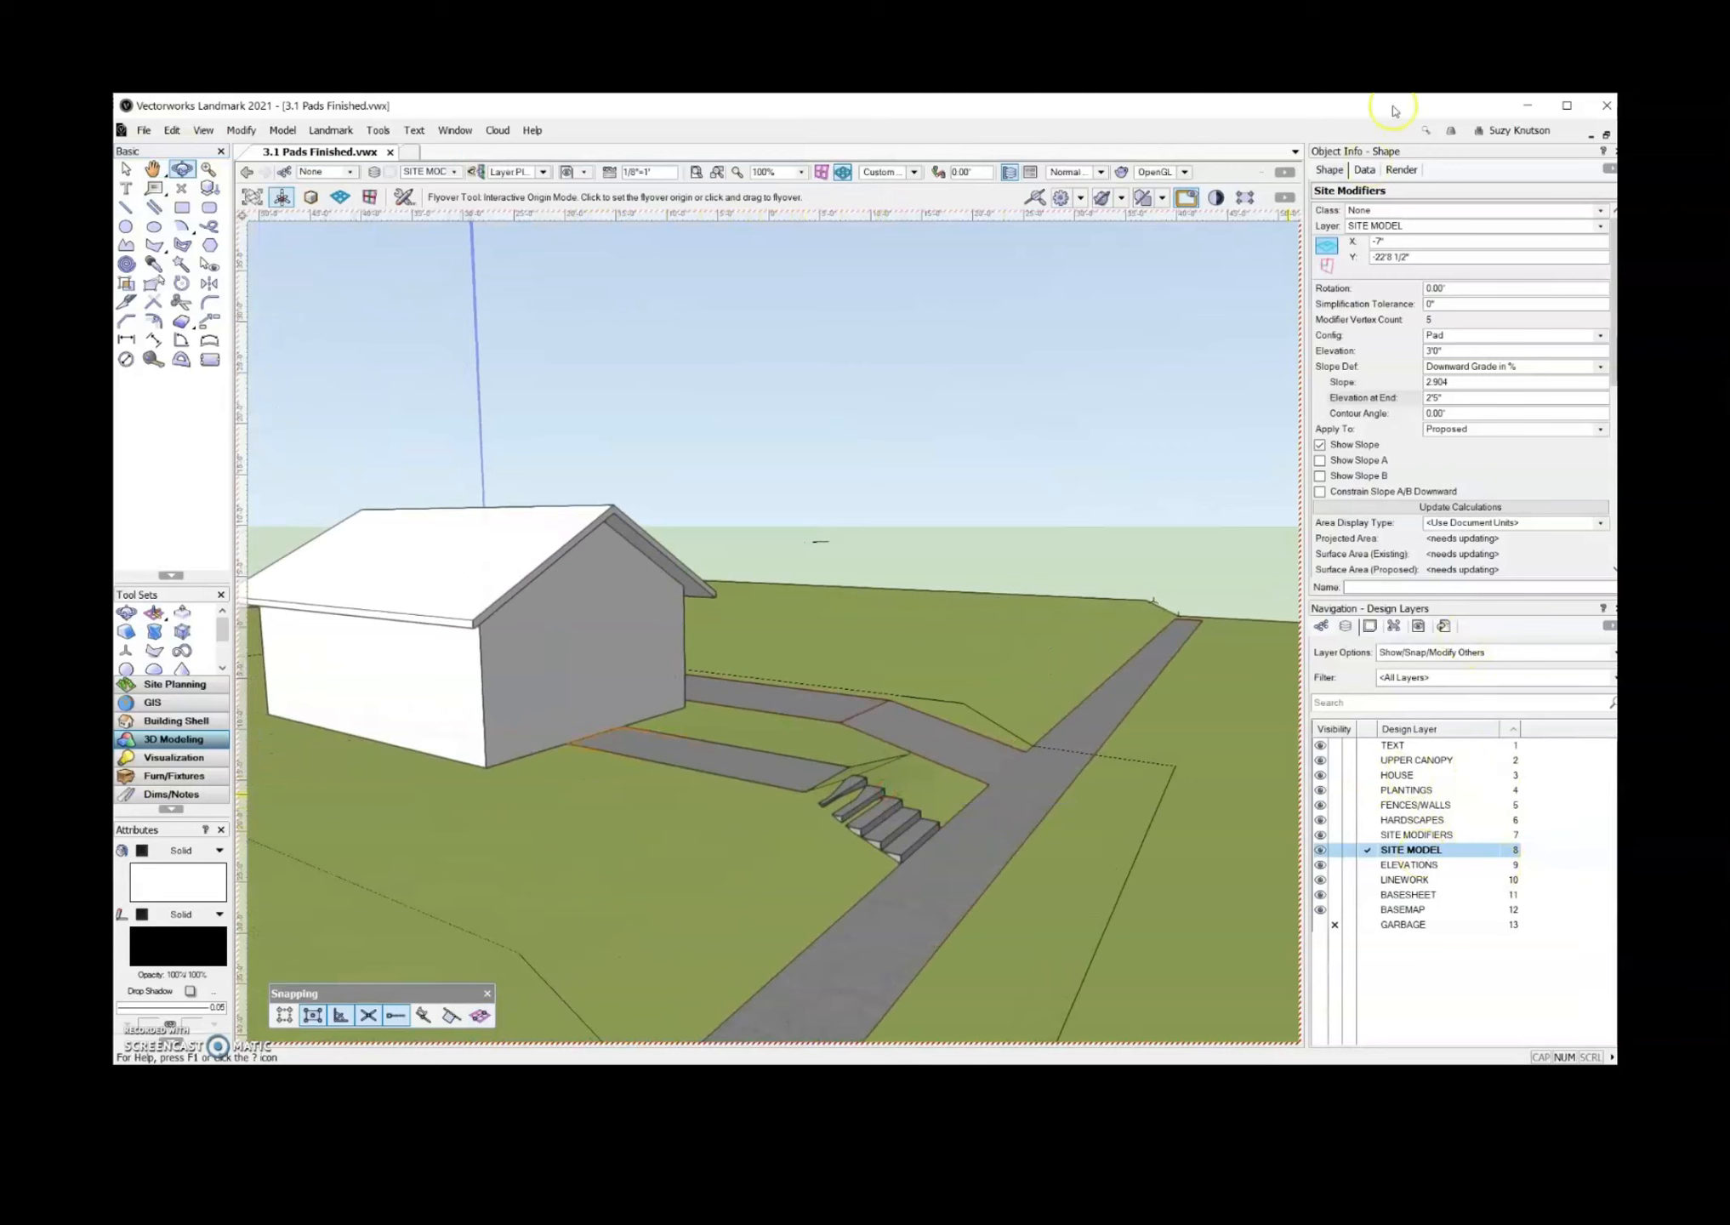
{"action": "left_click", "coordinate": [1437, 226]}
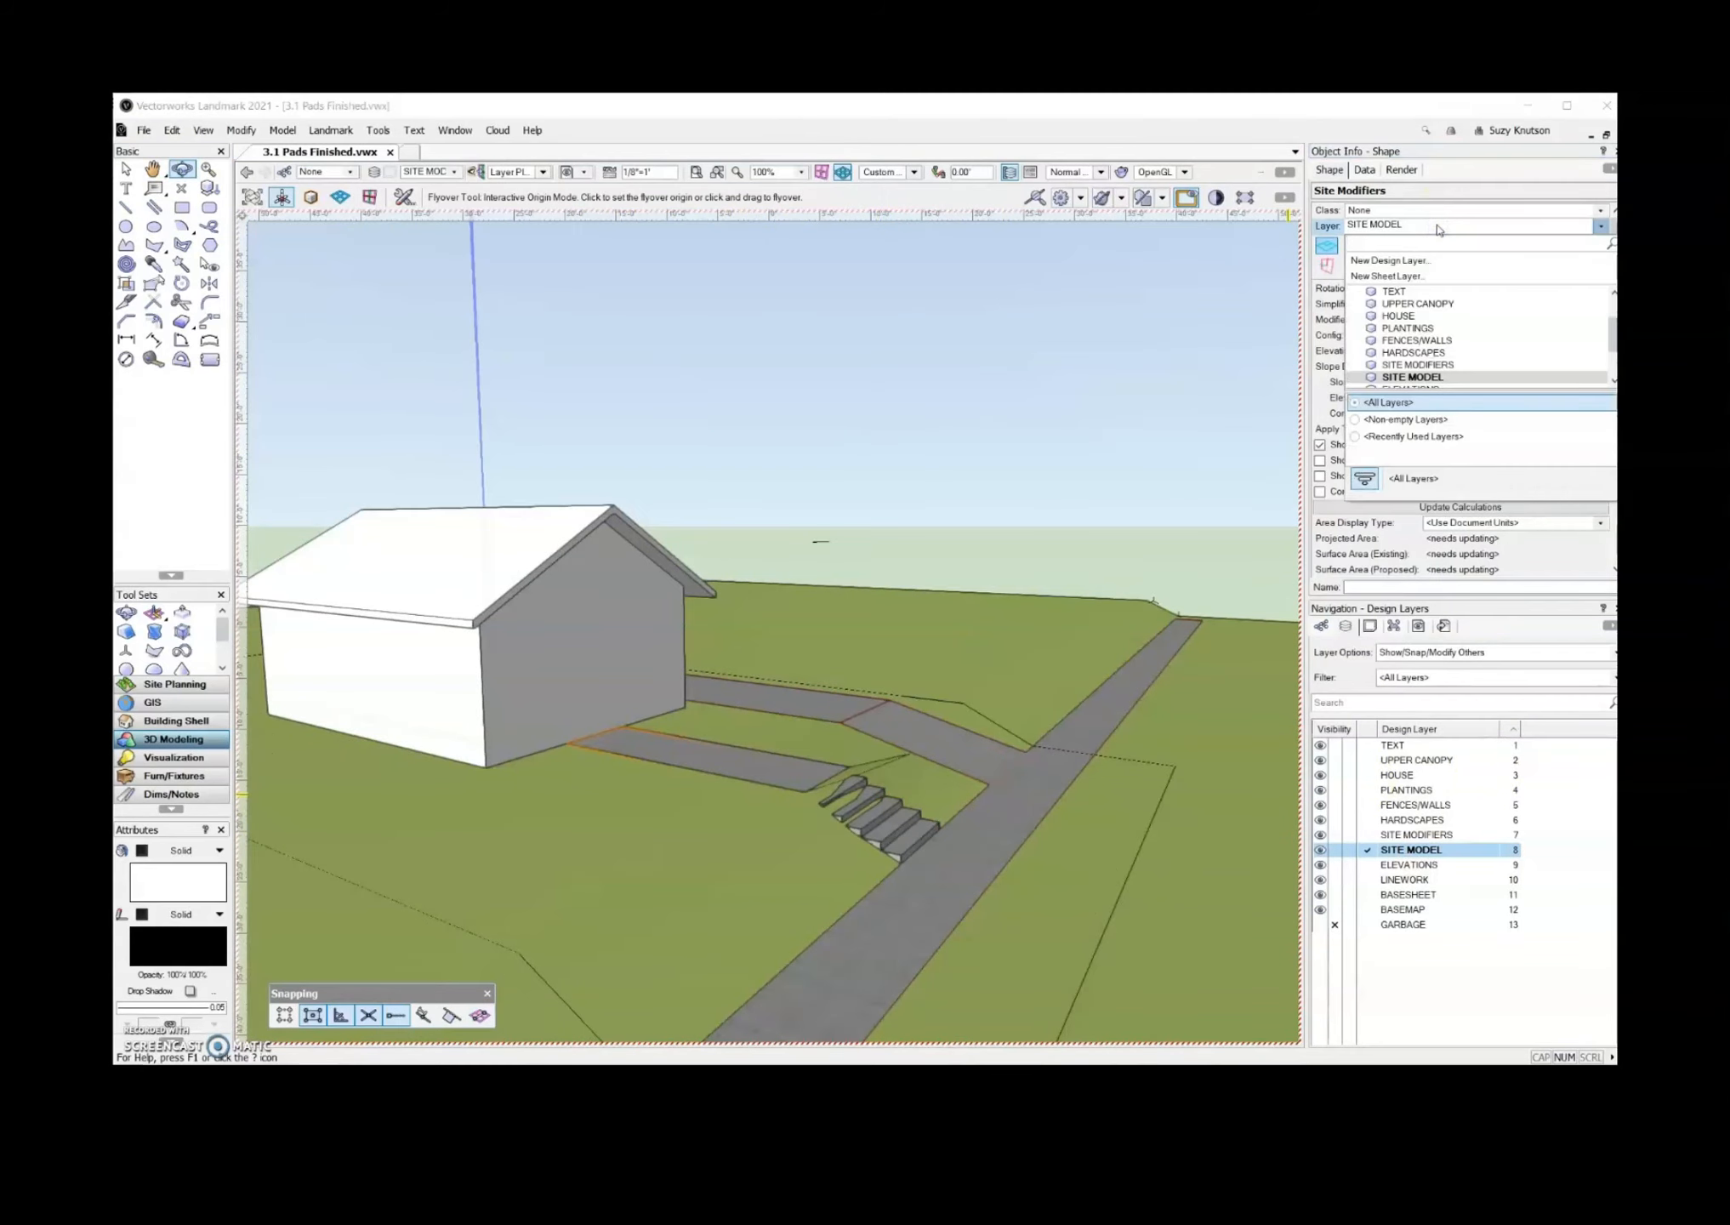
{"action": "left_click", "coordinate": [1446, 364]}
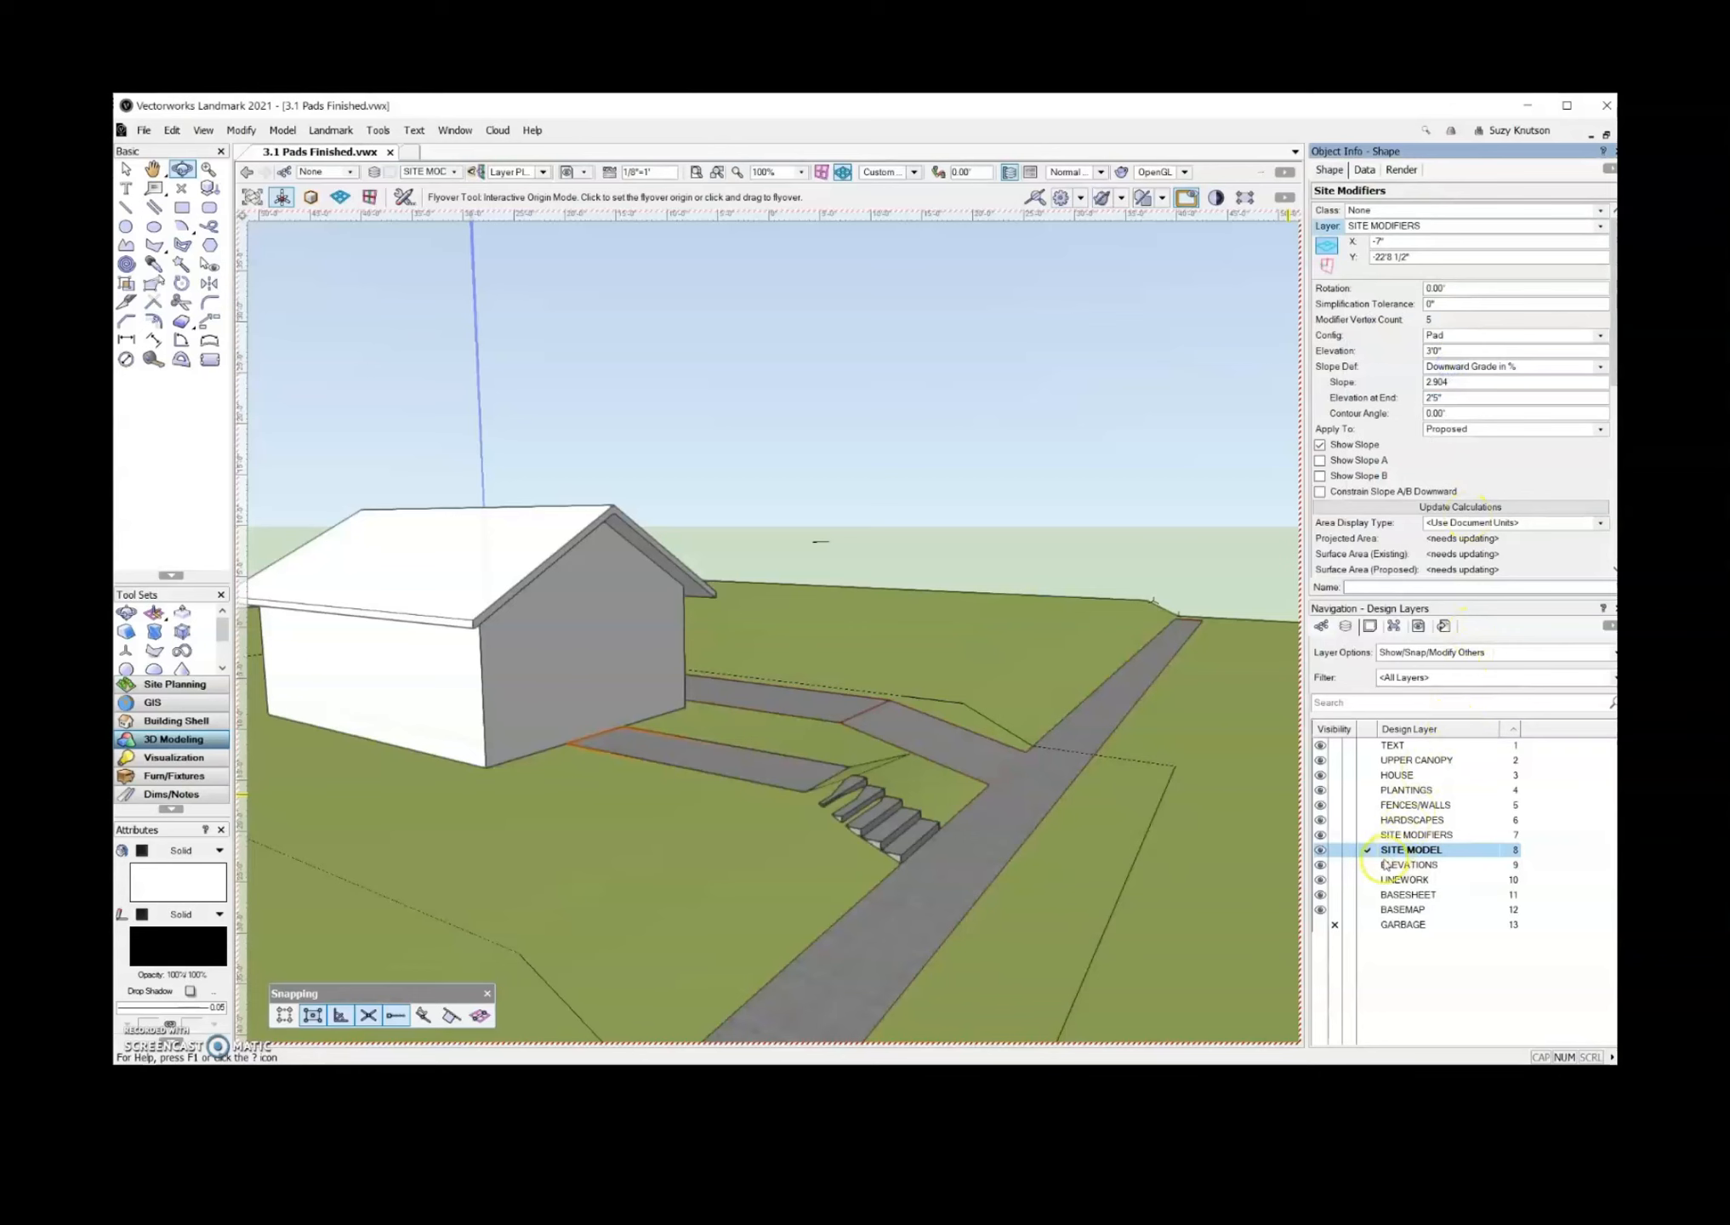
{"action": "left_click", "coordinate": [1366, 836]}
- Set the layer options to Gray/Snap Others and raise the walkway pad's elevation at end to 2'6" to meet the steps' pad
{"action": "left_click", "coordinate": [1446, 652]}
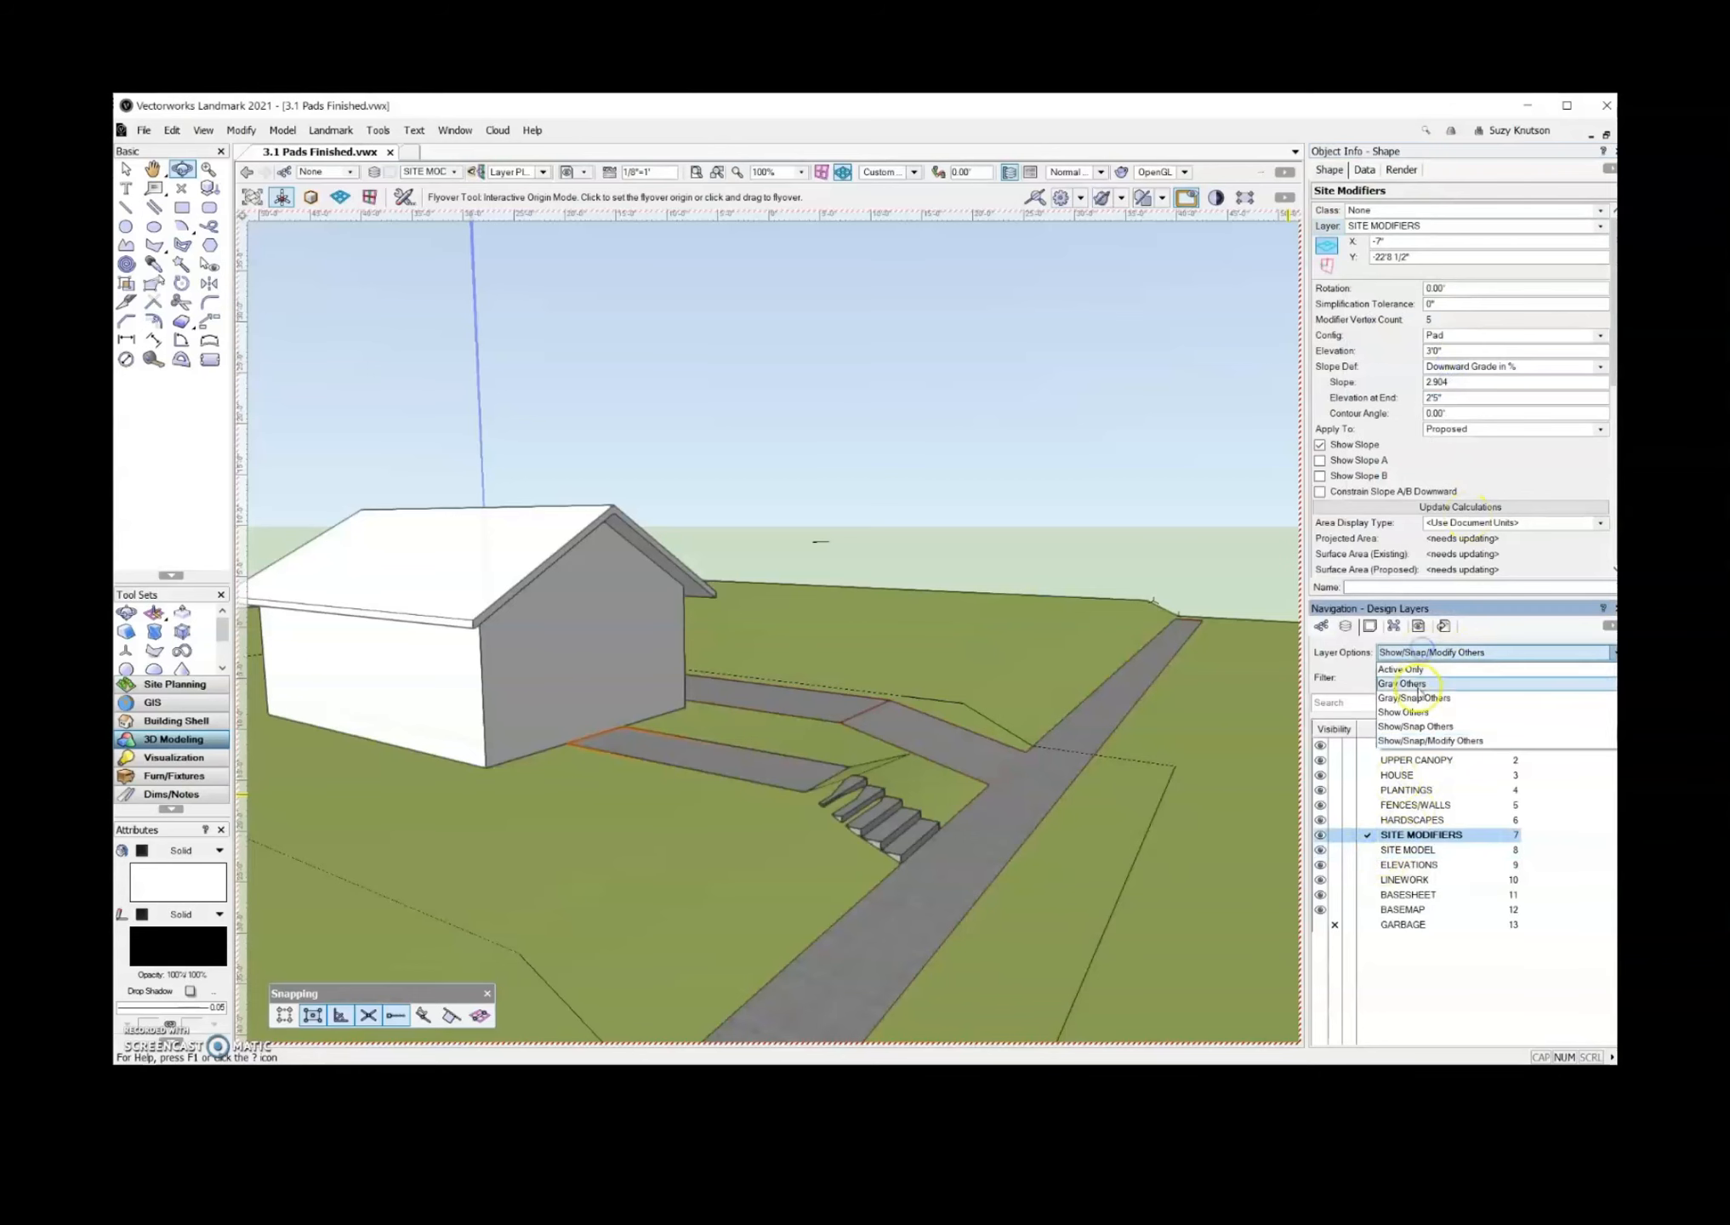
{"action": "left_click", "coordinate": [1417, 697]}
{"action": "left_click_drag", "start_coordinate": [762, 908], "coordinate": [762, 813]}
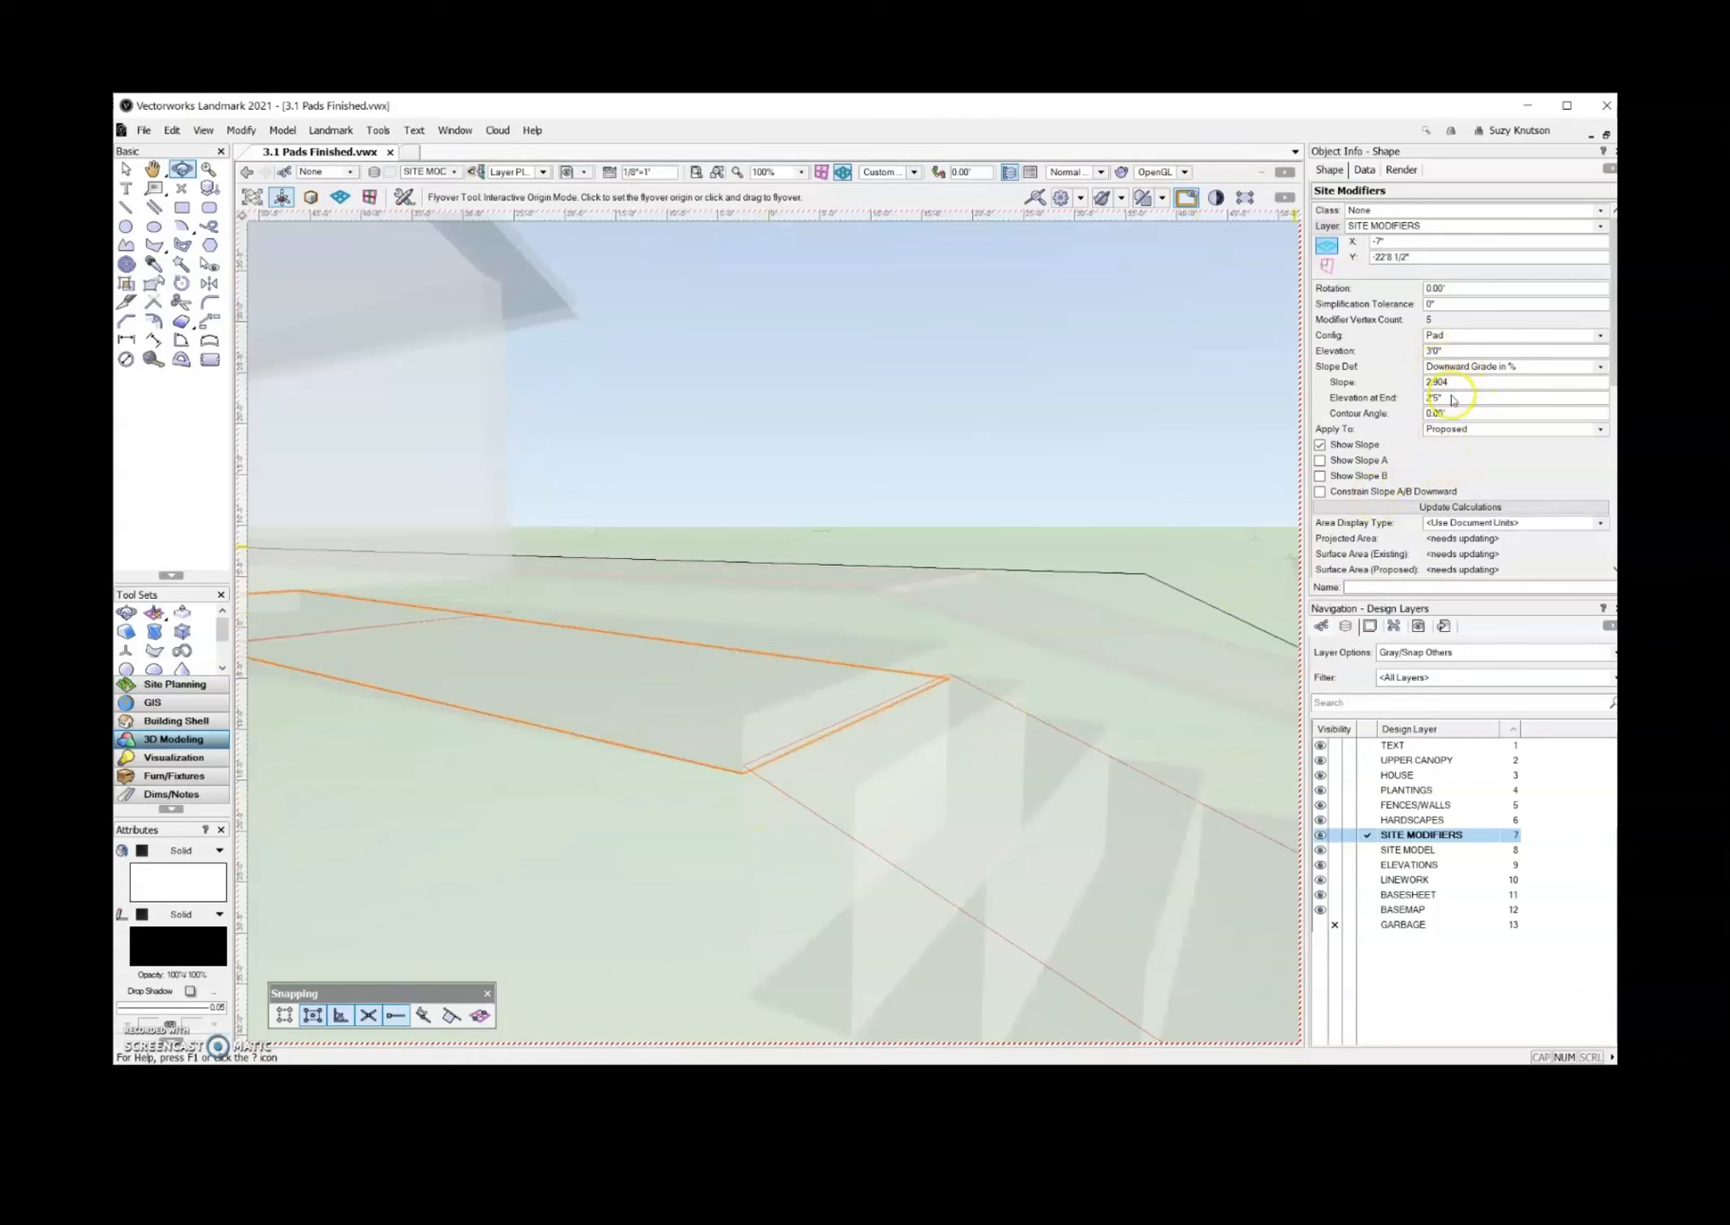
{"action": "left_click", "coordinate": [1451, 397]}
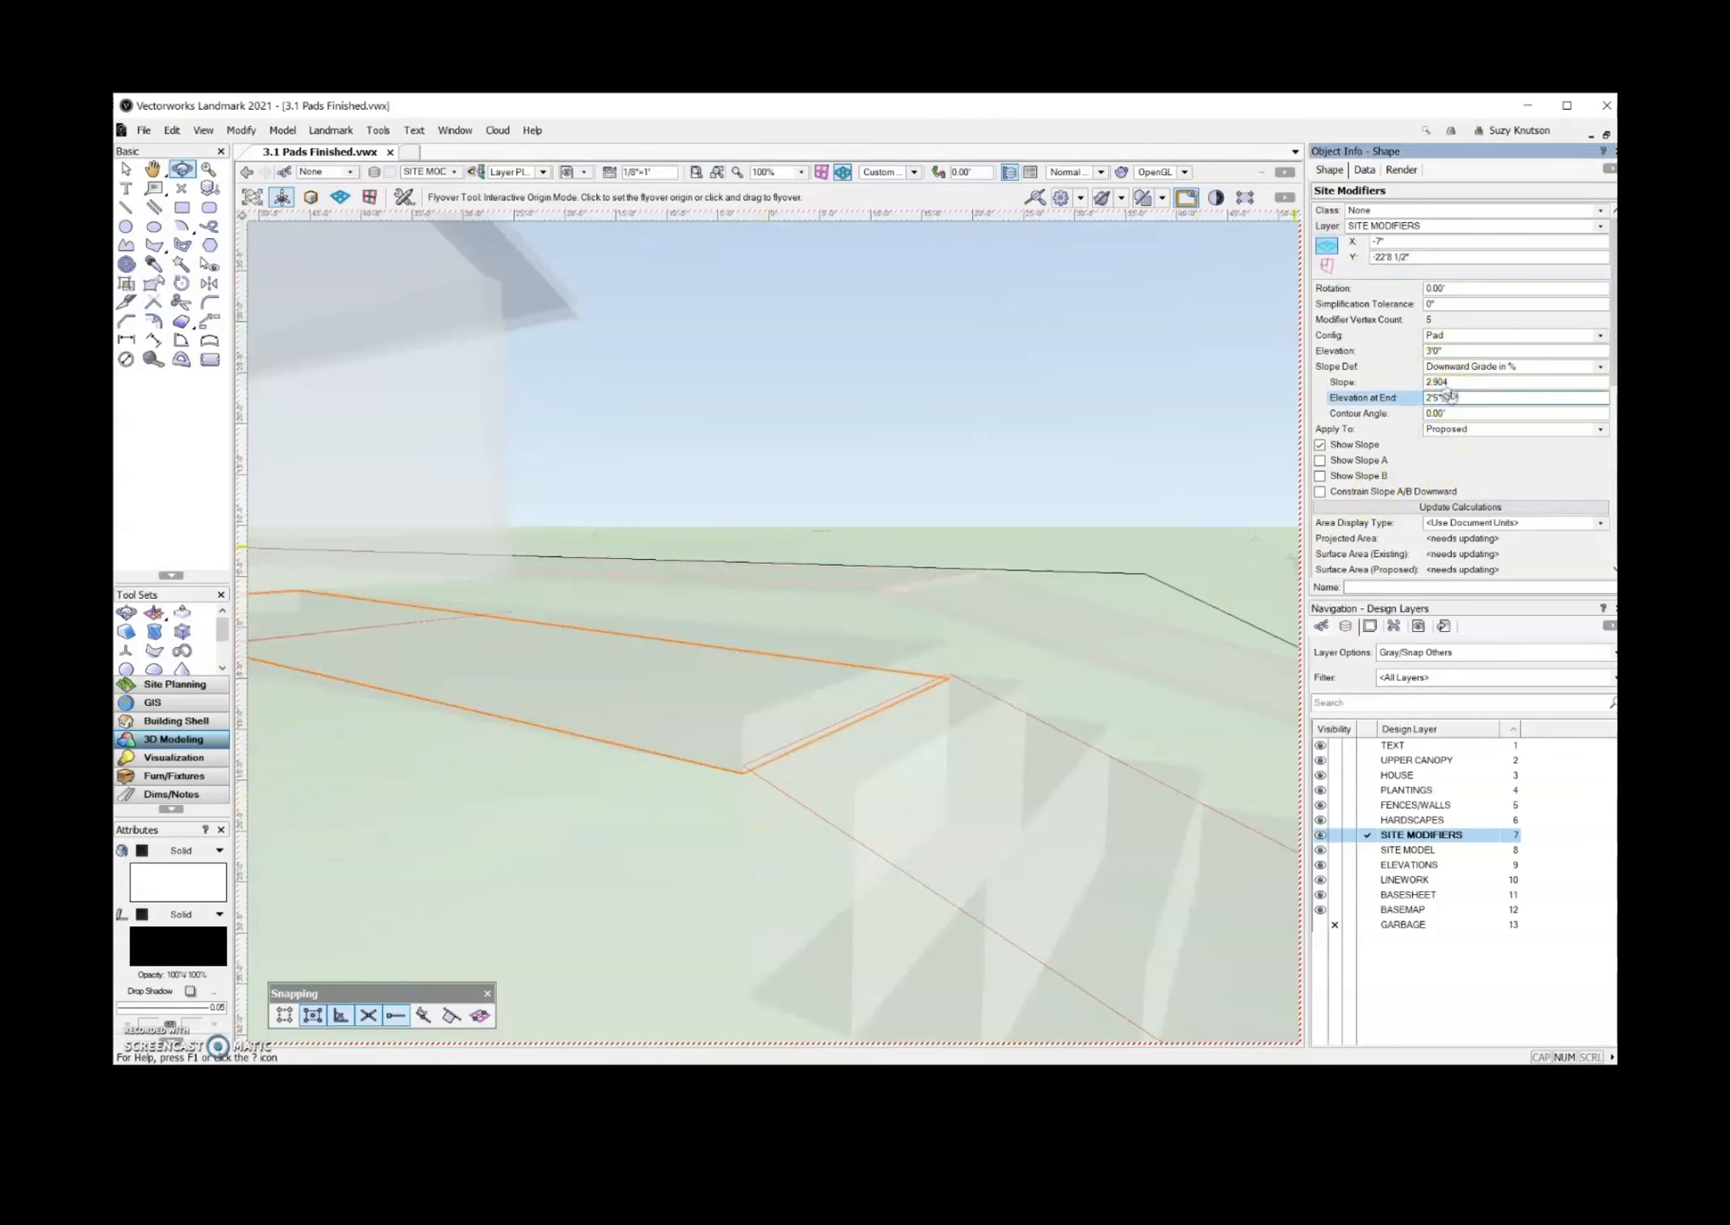
{"action": "key", "text": "Return"}
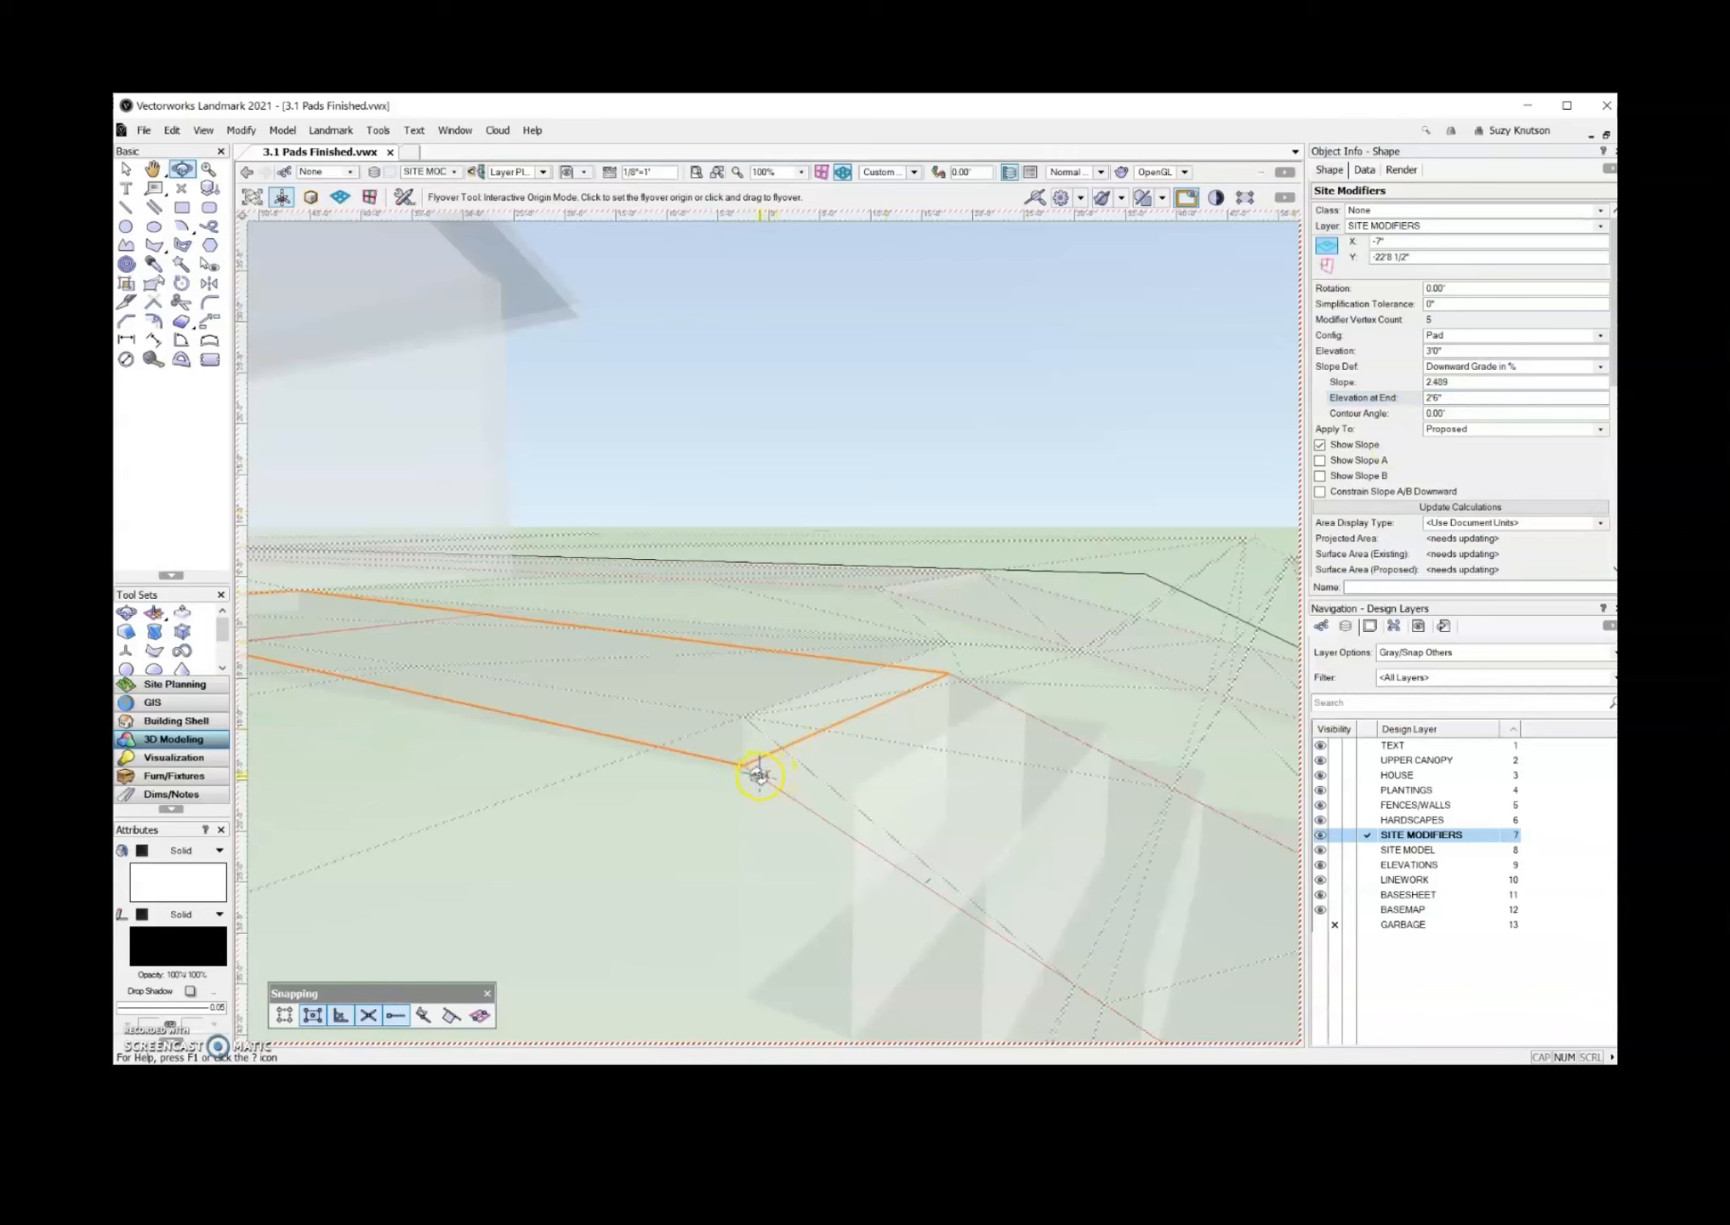
{"action": "left_click", "coordinate": [722, 765]}
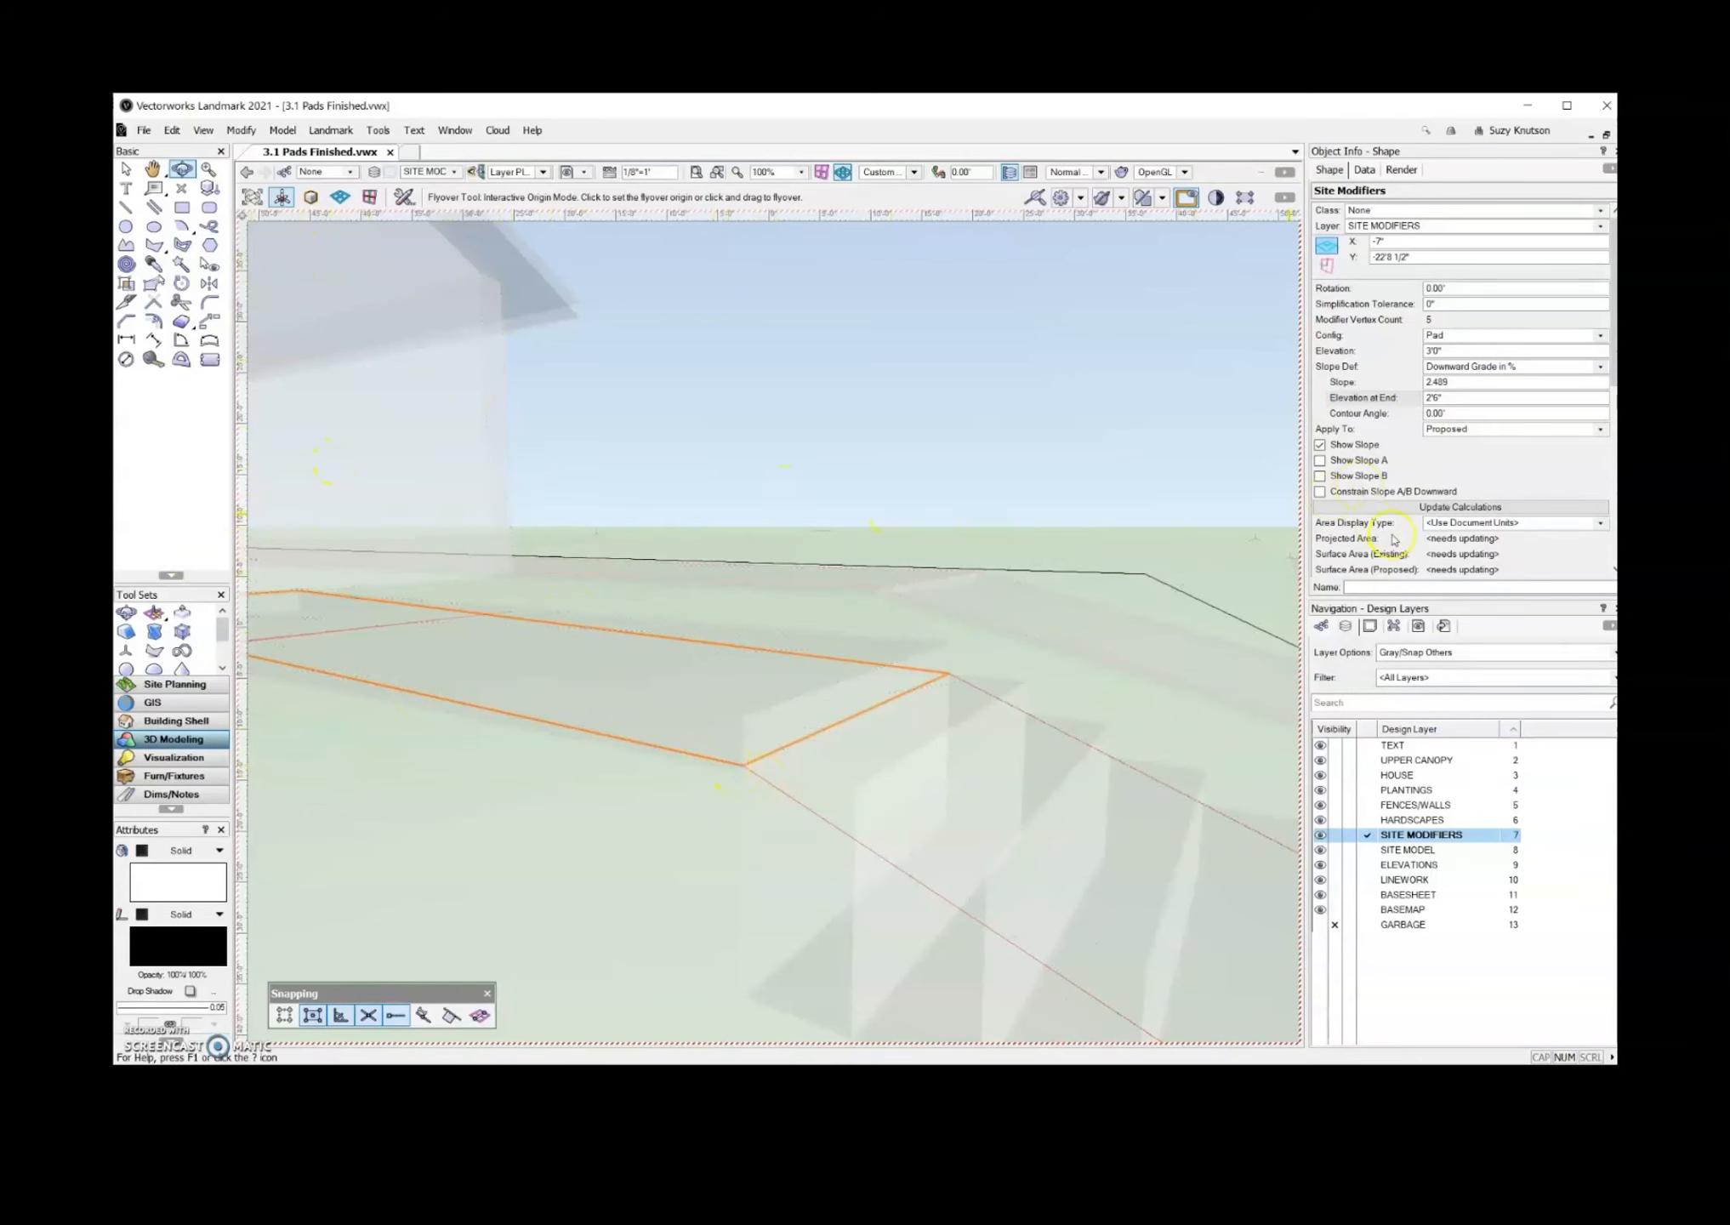
- Set the layer options back to Show/Snap/Modify Others and update the site model with the new sloped walkway pad
{"action": "left_click", "coordinate": [1456, 652]}
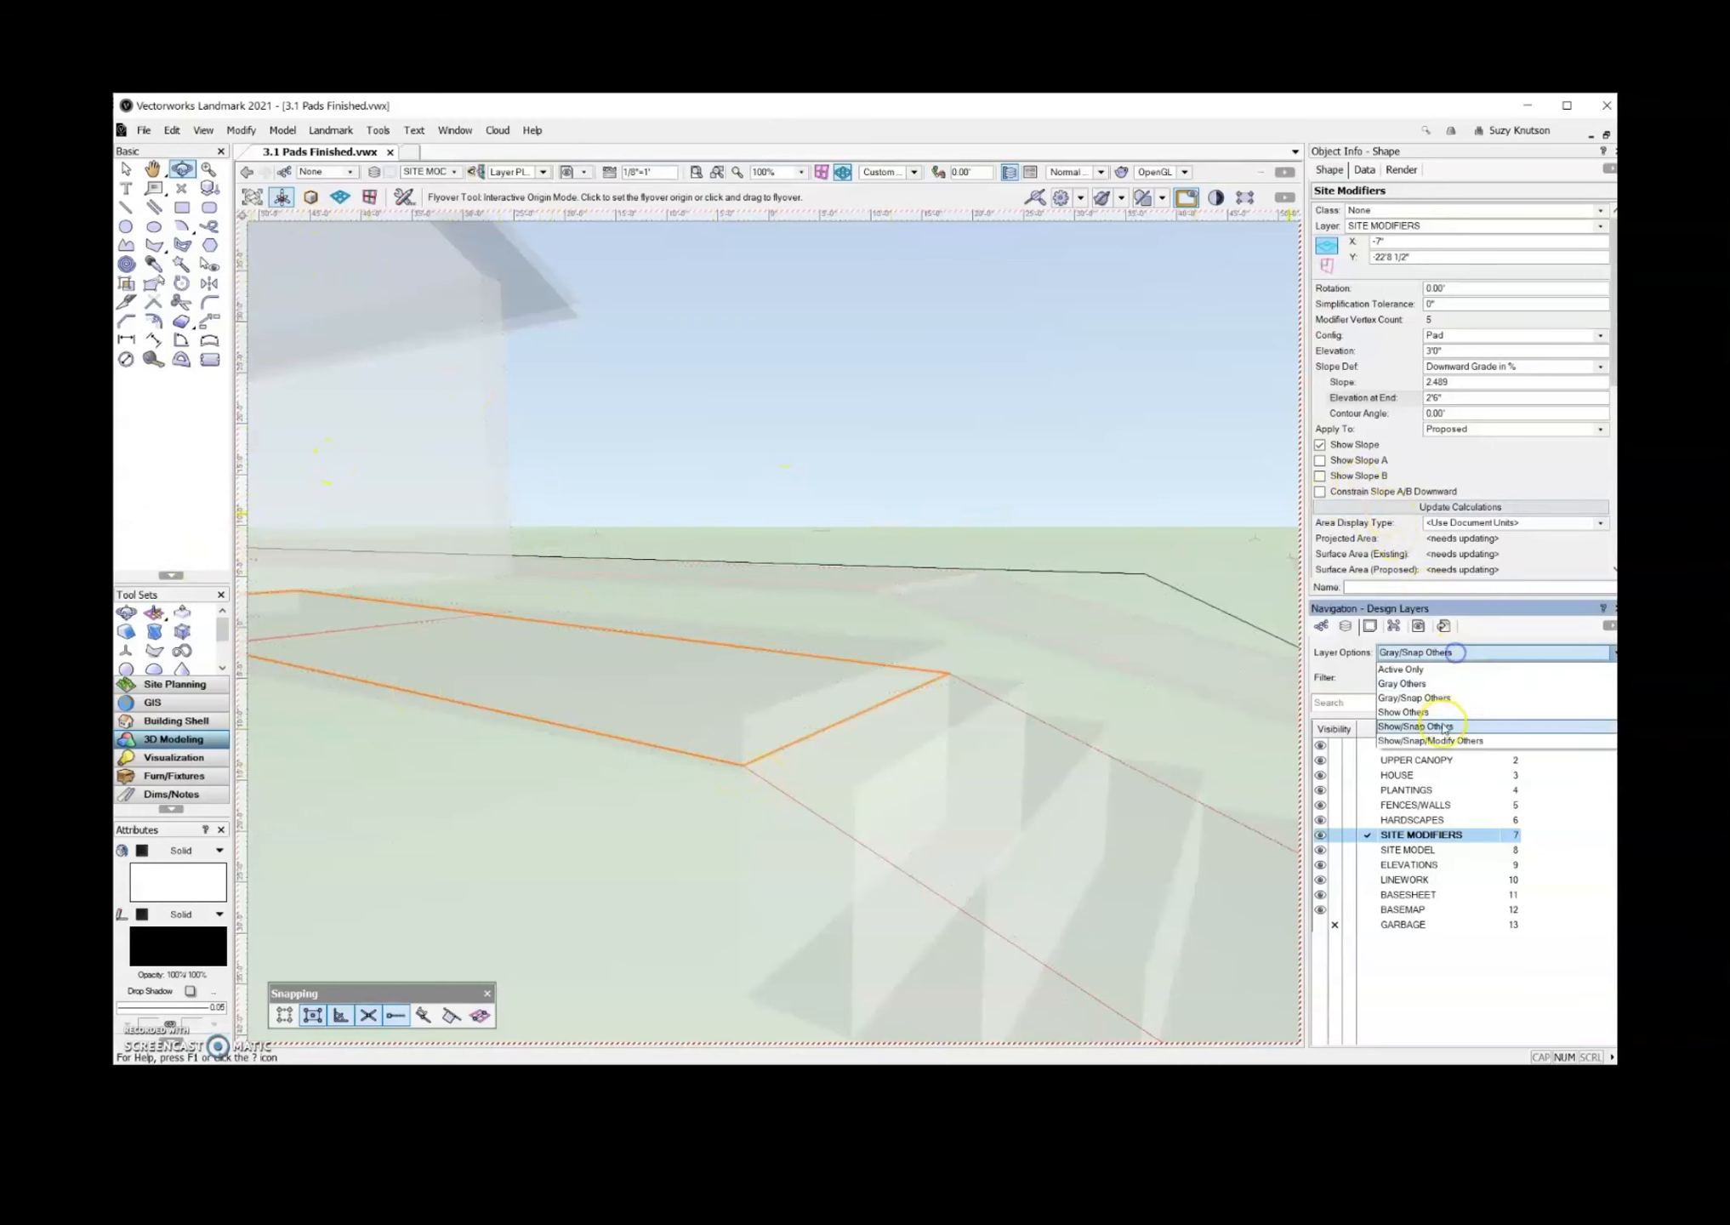
{"action": "left_click", "coordinate": [1437, 740]}
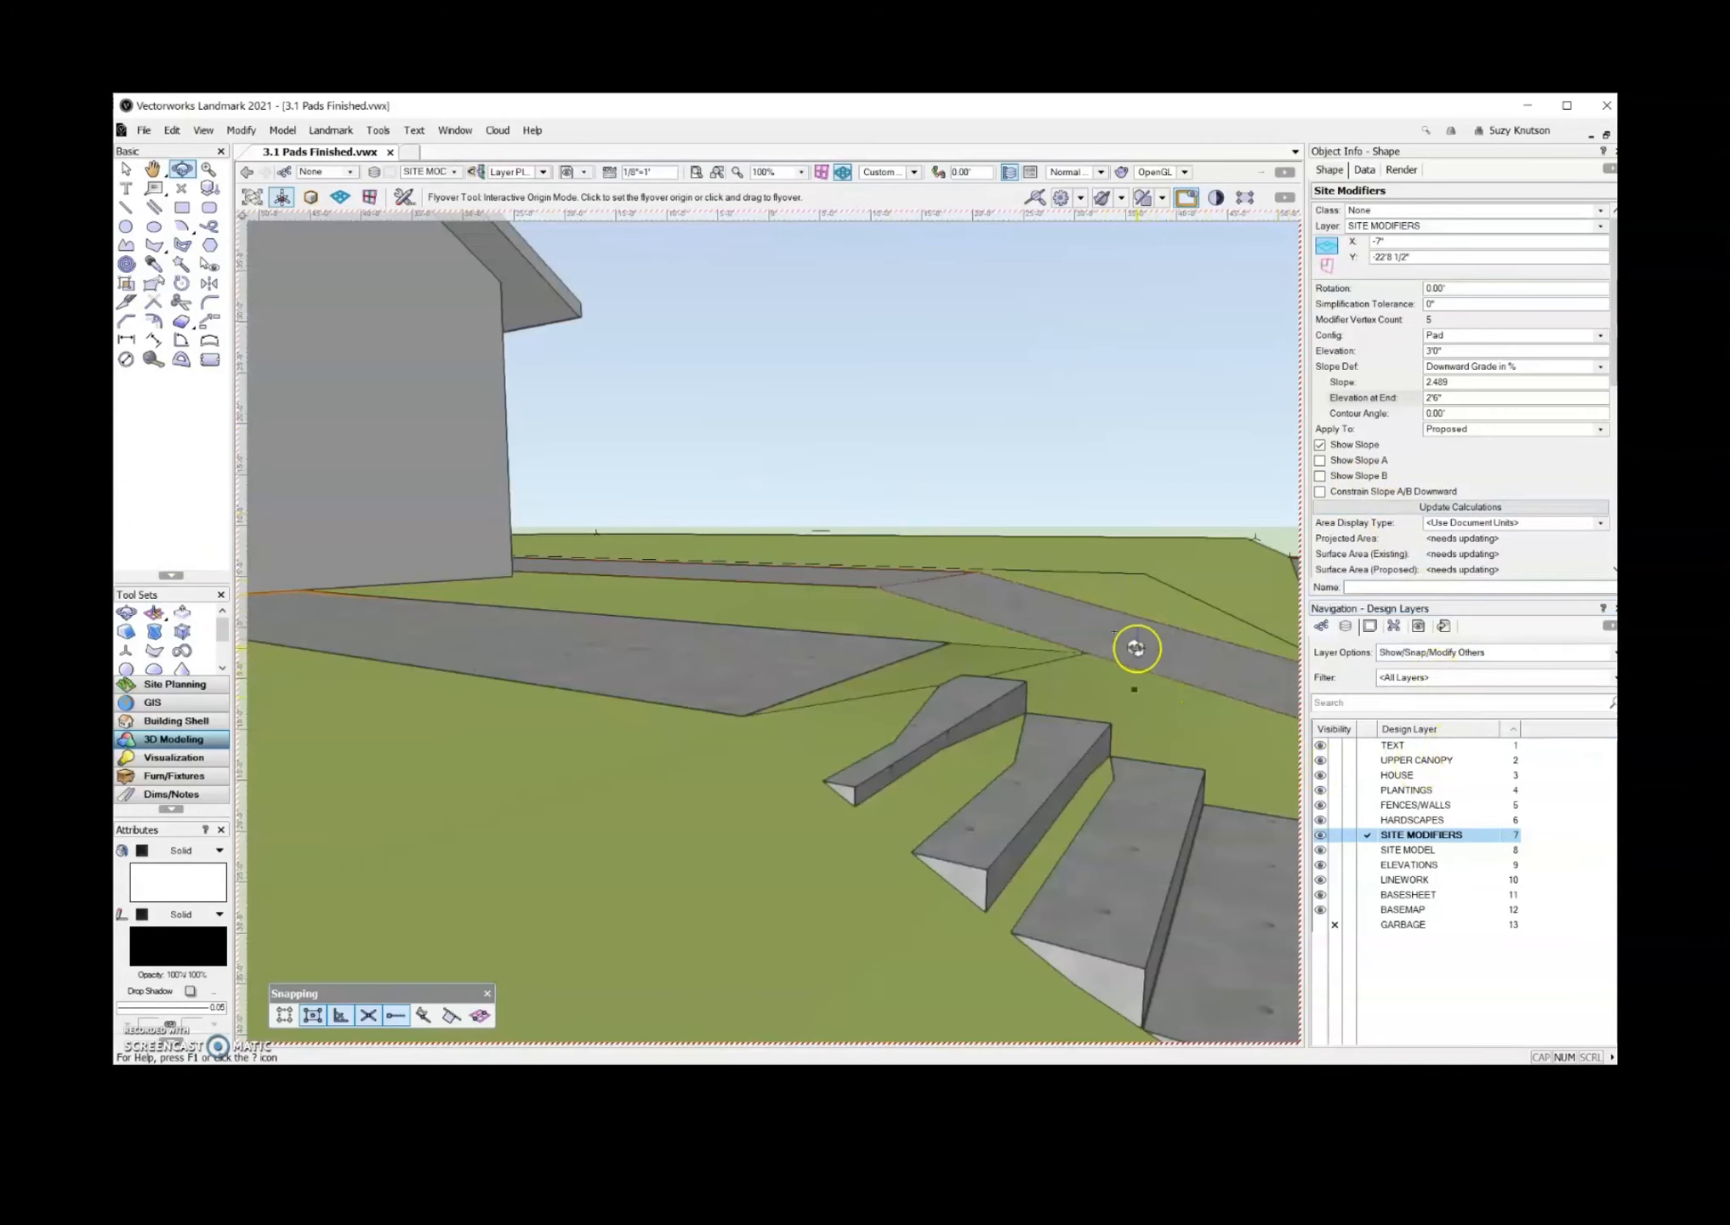
{"action": "key", "text": "x"}
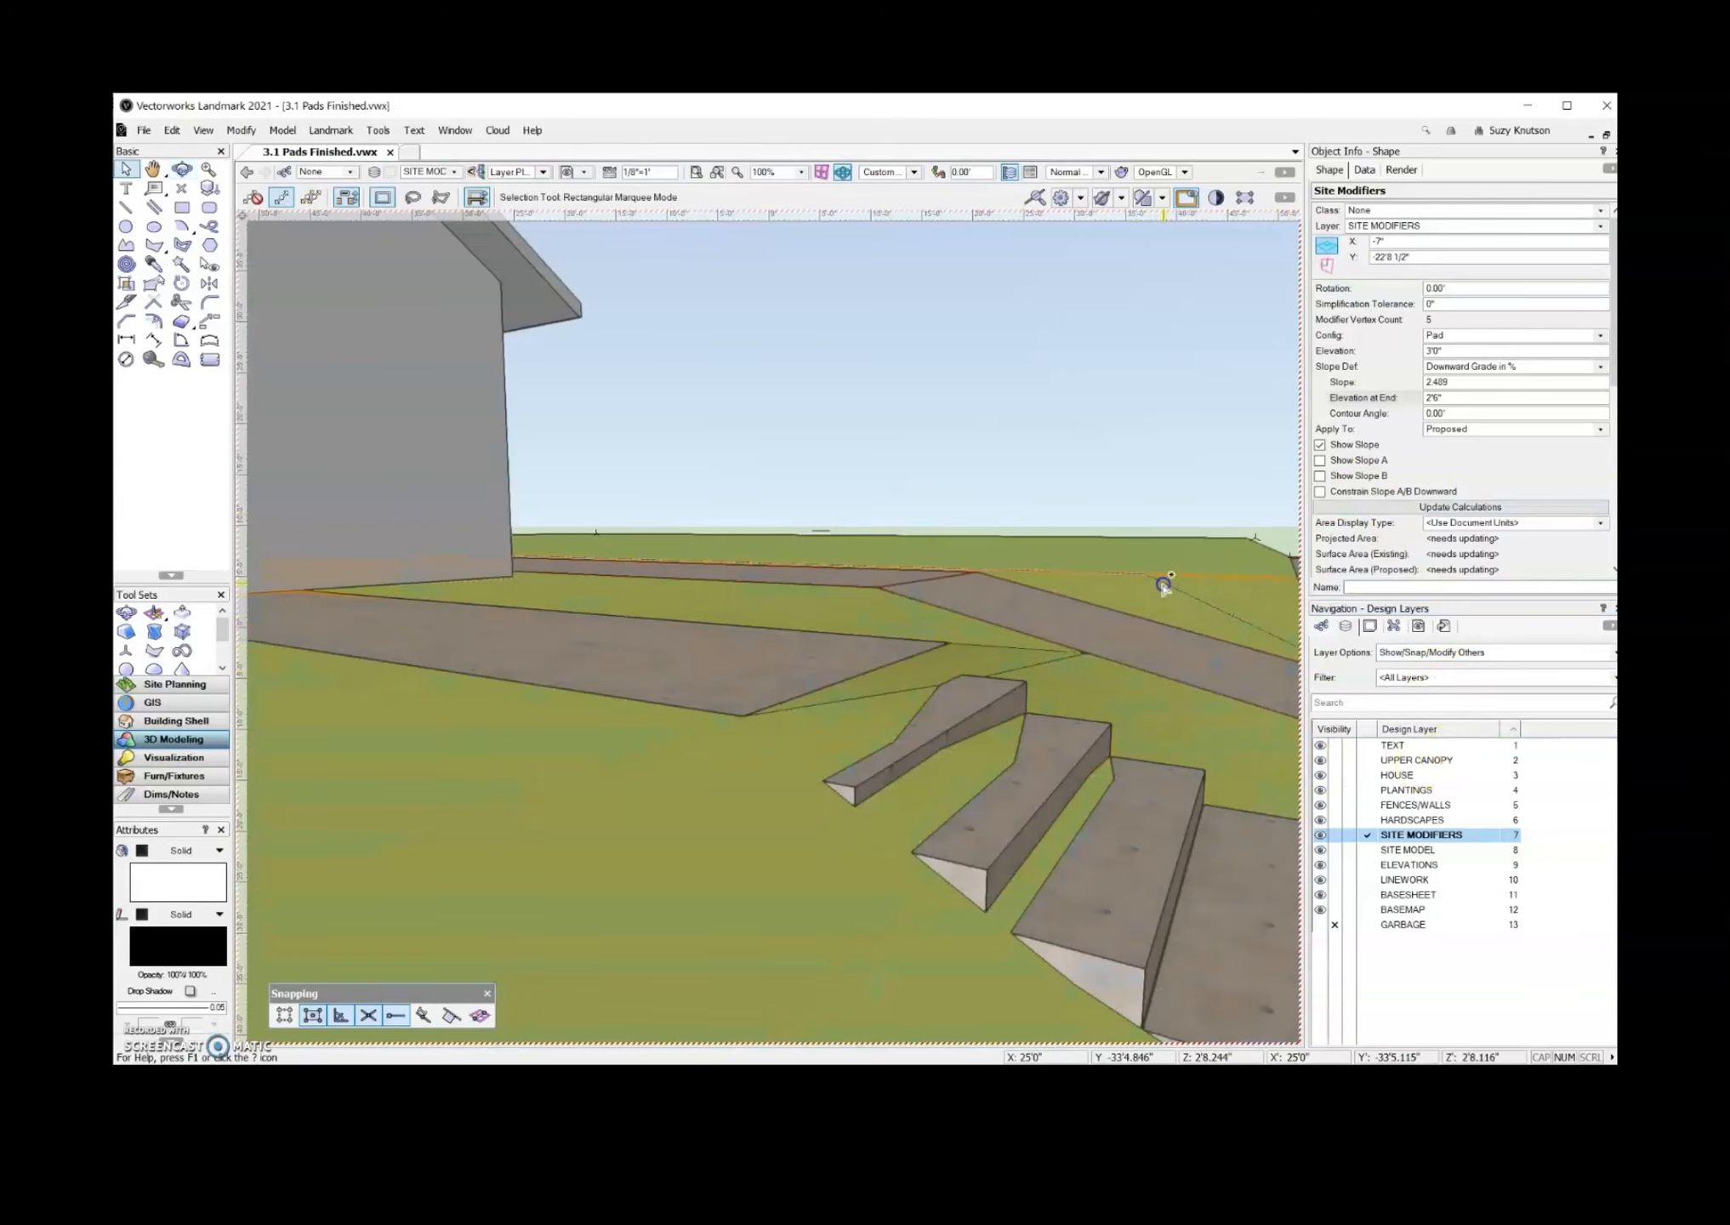
{"action": "left_click", "coordinate": [1162, 584]}
{"action": "left_click", "coordinate": [1179, 563]}
{"action": "left_click", "coordinate": [1446, 335]}
{"action": "scroll", "coordinate": [879, 774], "scroll_direction": "down", "scroll_amount": 4}
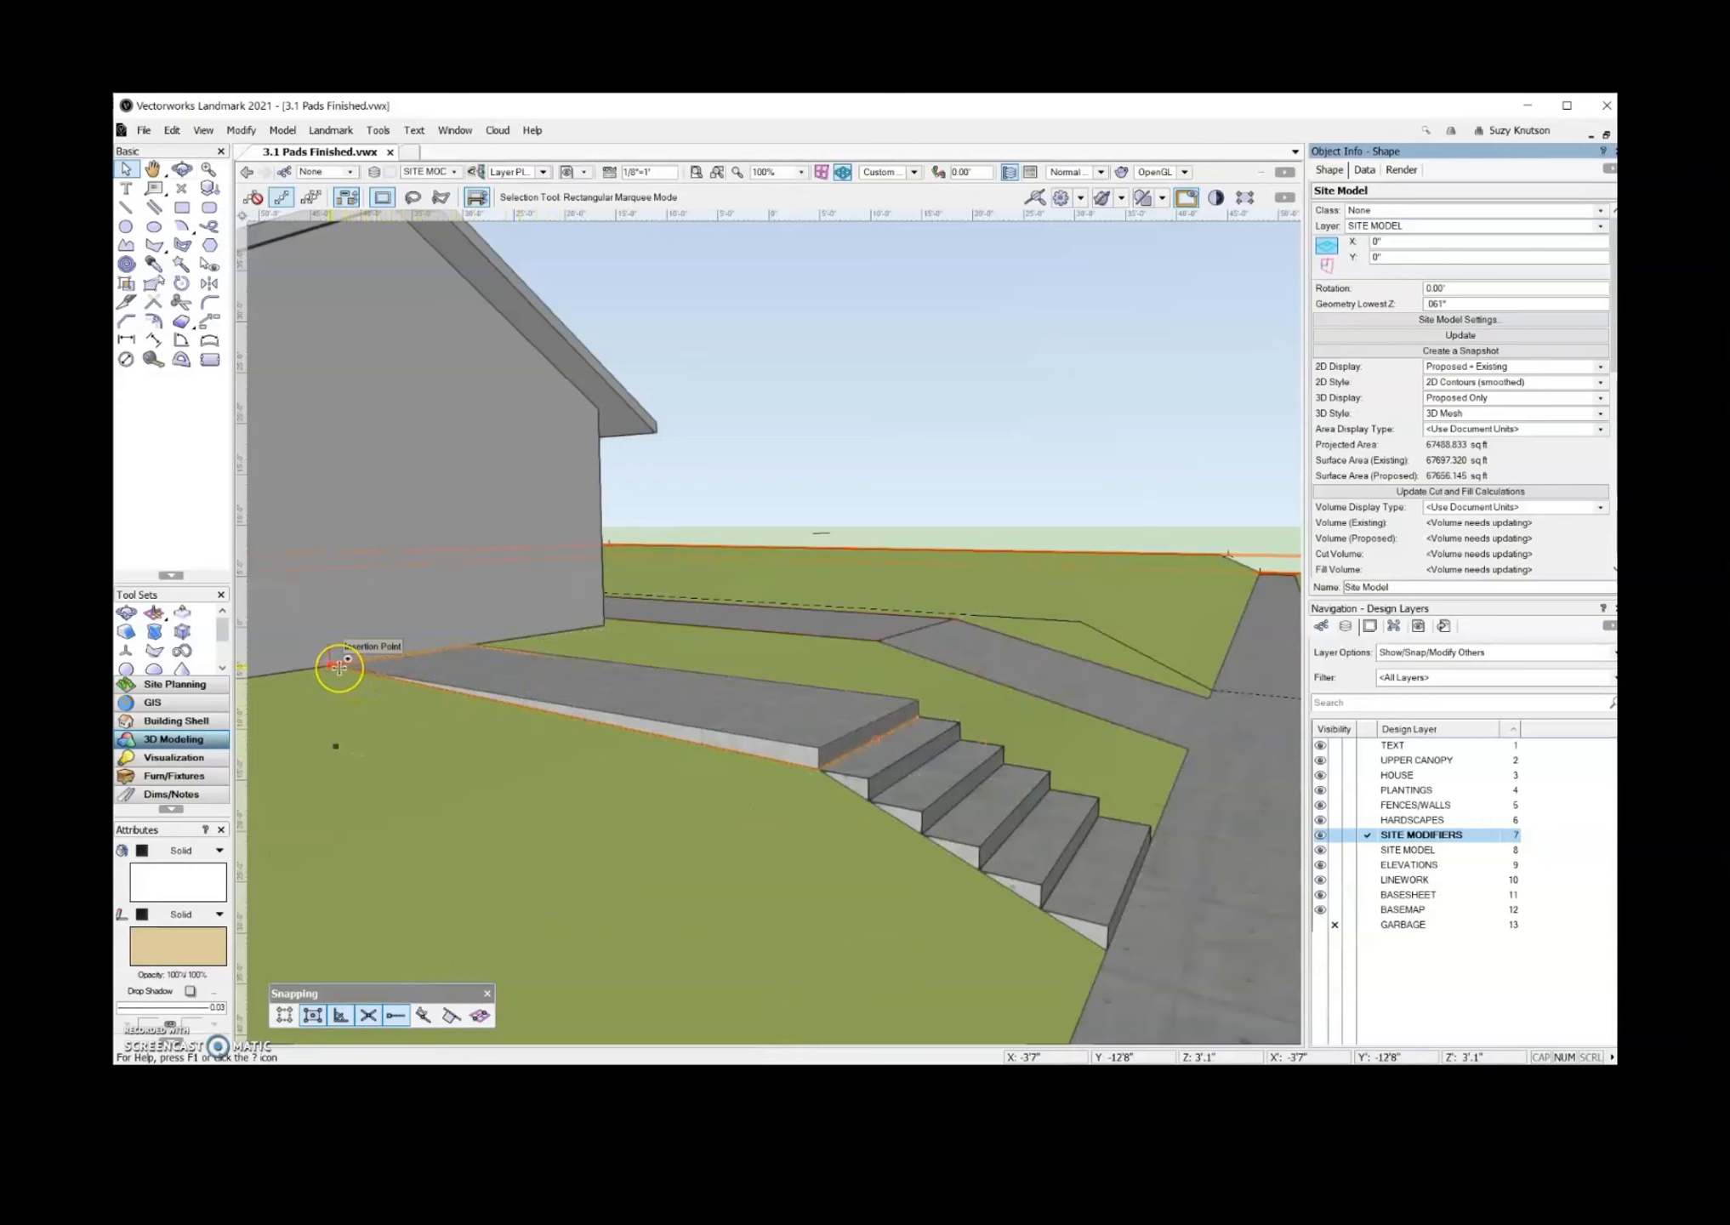
{"action": "left_click", "coordinate": [823, 764]}
{"action": "left_click", "coordinate": [1020, 377]}
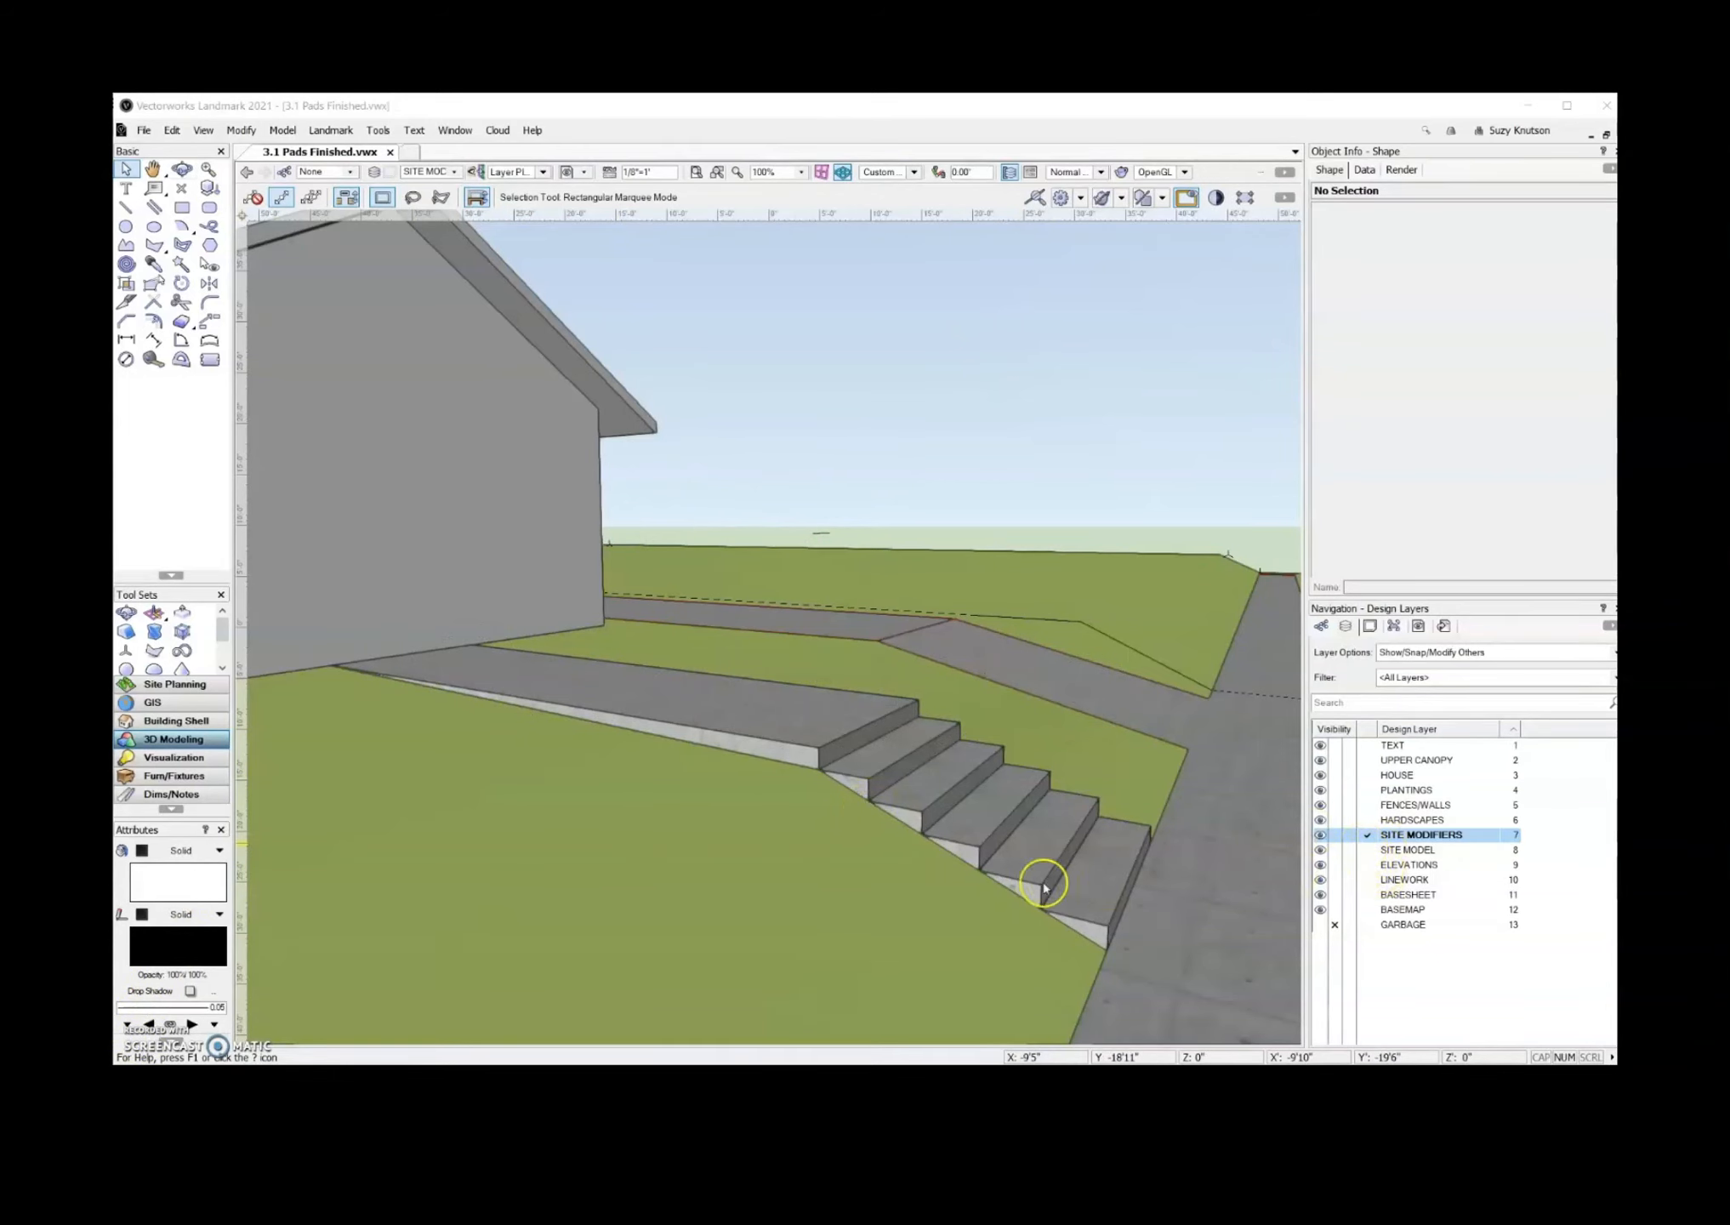
- Set the layer options to Show/Snap Others and compare the slope settings of the steps' pad and the walkway pad where they meet
{"action": "left_click", "coordinate": [1464, 655]}
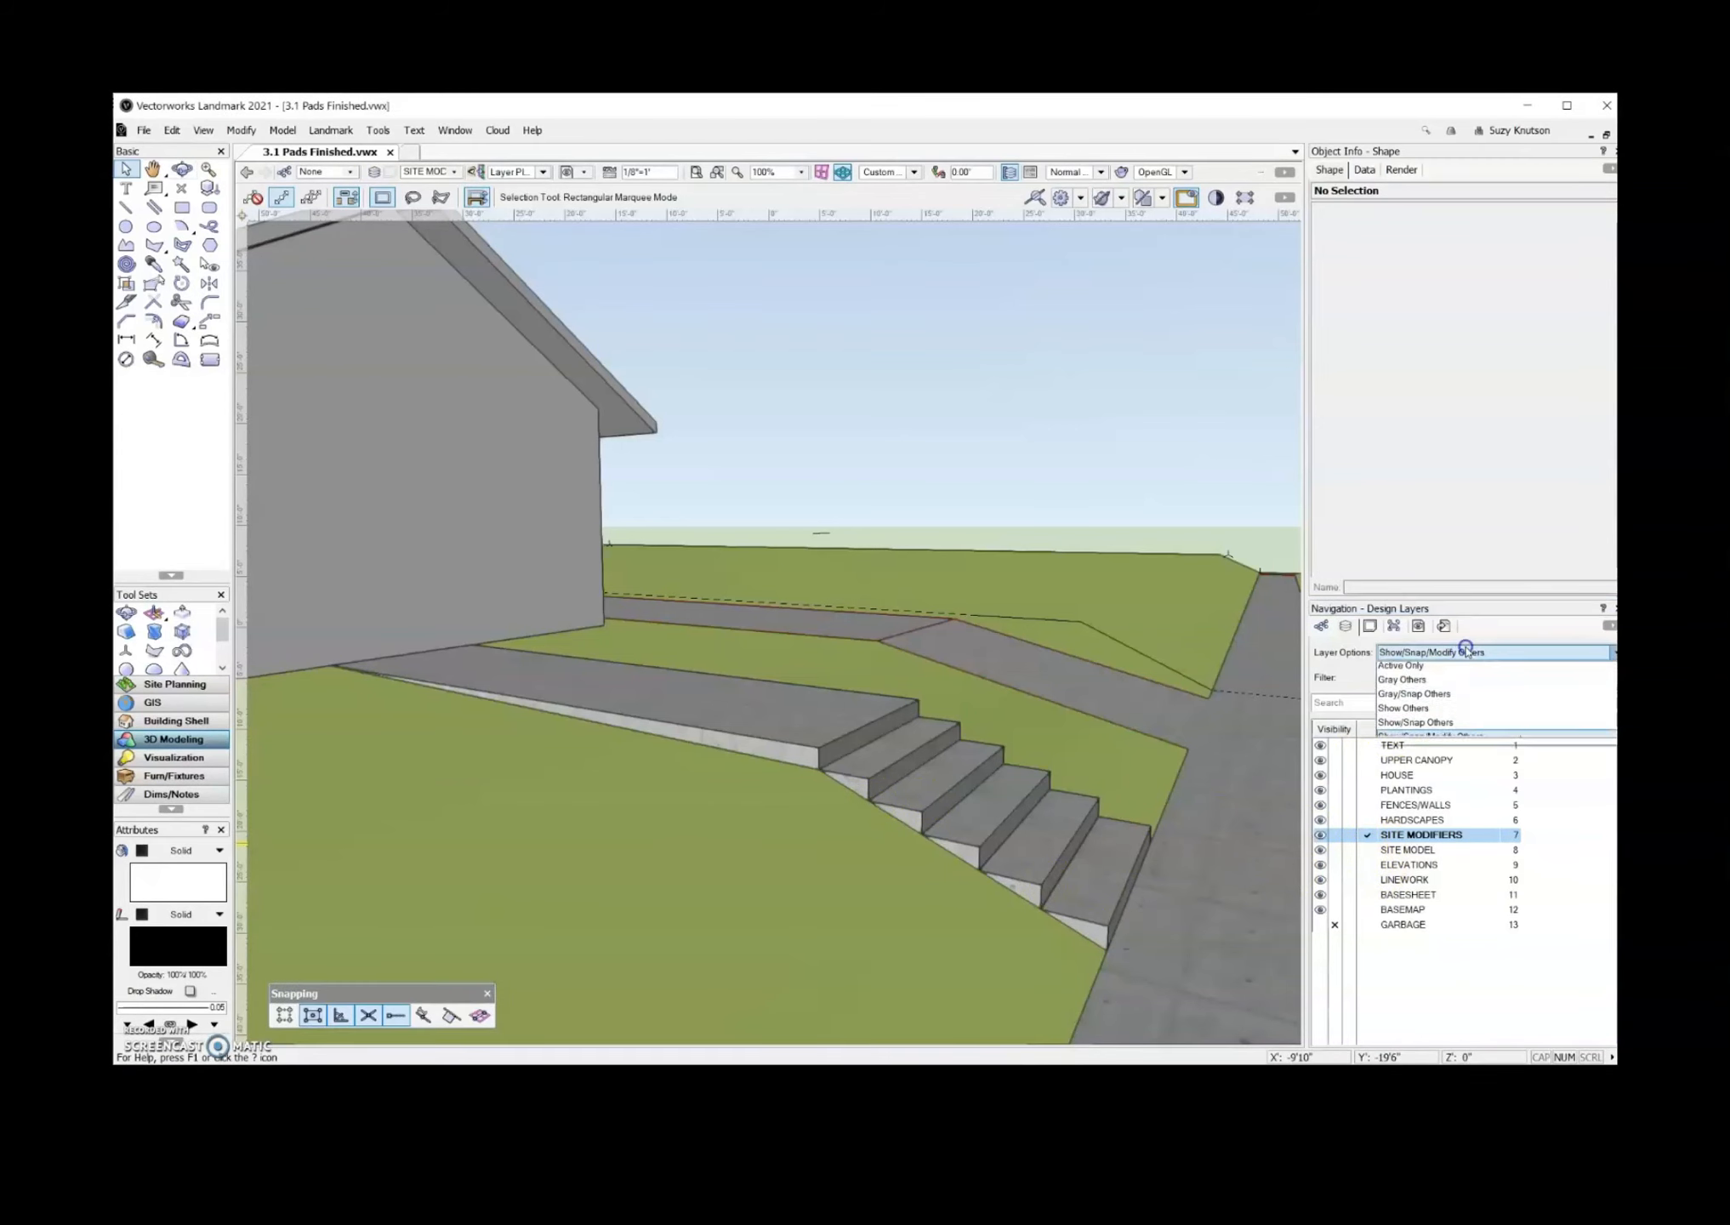
{"action": "left_click", "coordinate": [1451, 726]}
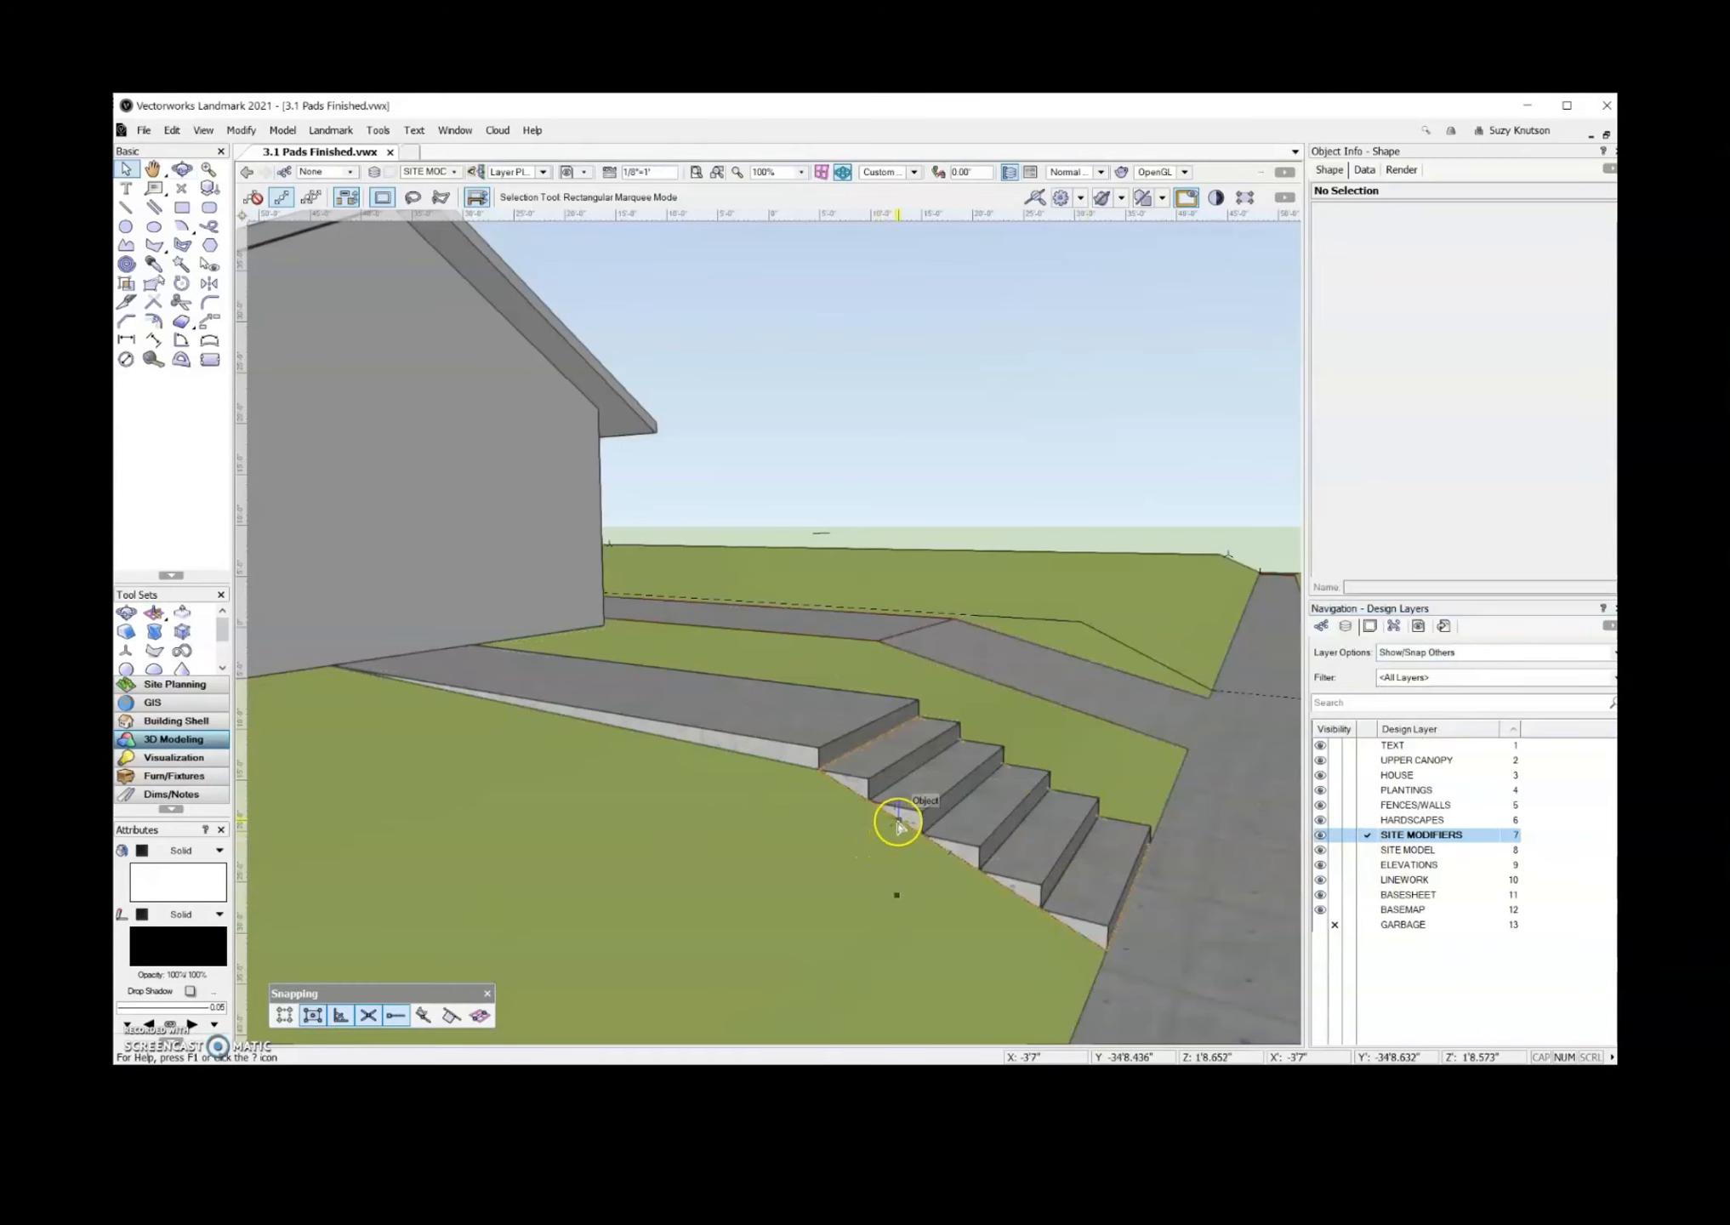
{"action": "left_click", "coordinate": [898, 825]}
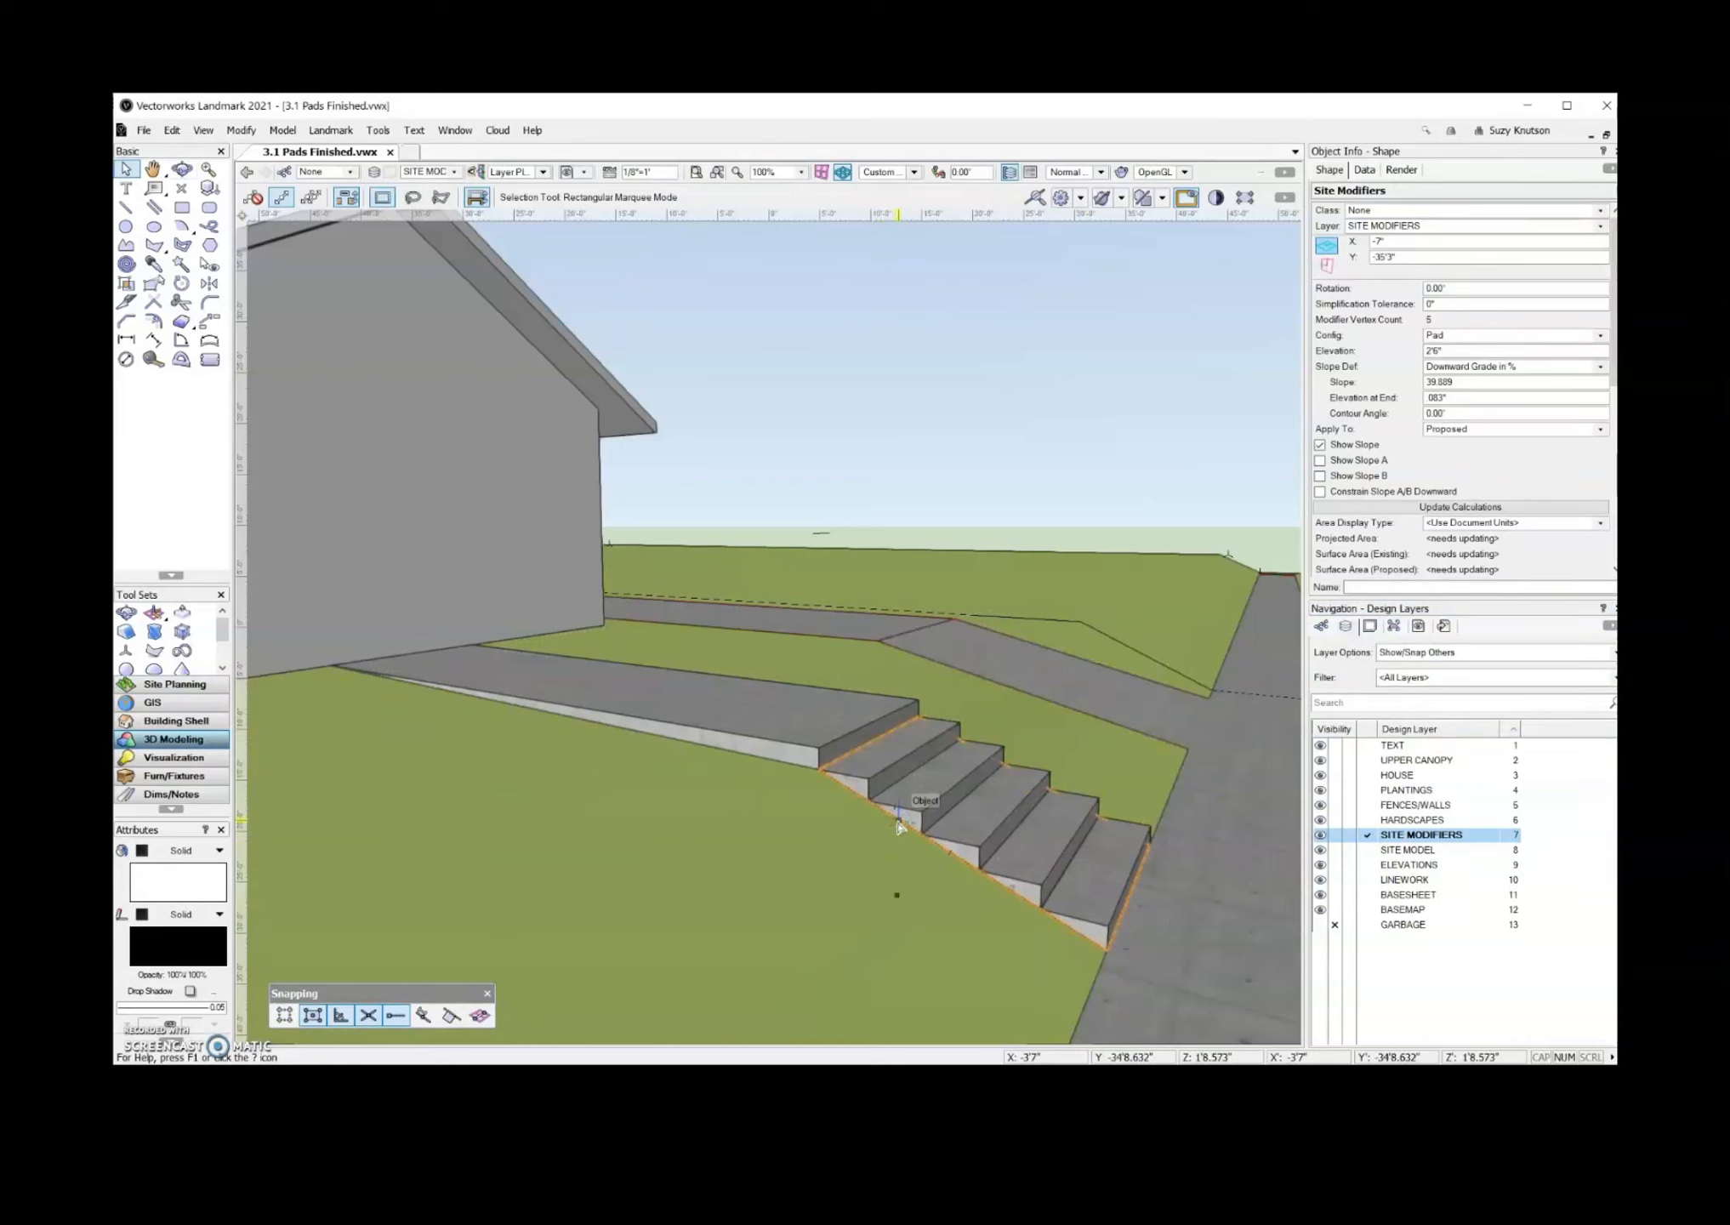
{"action": "left_click_drag", "start_coordinate": [838, 773], "coordinate": [825, 768]}
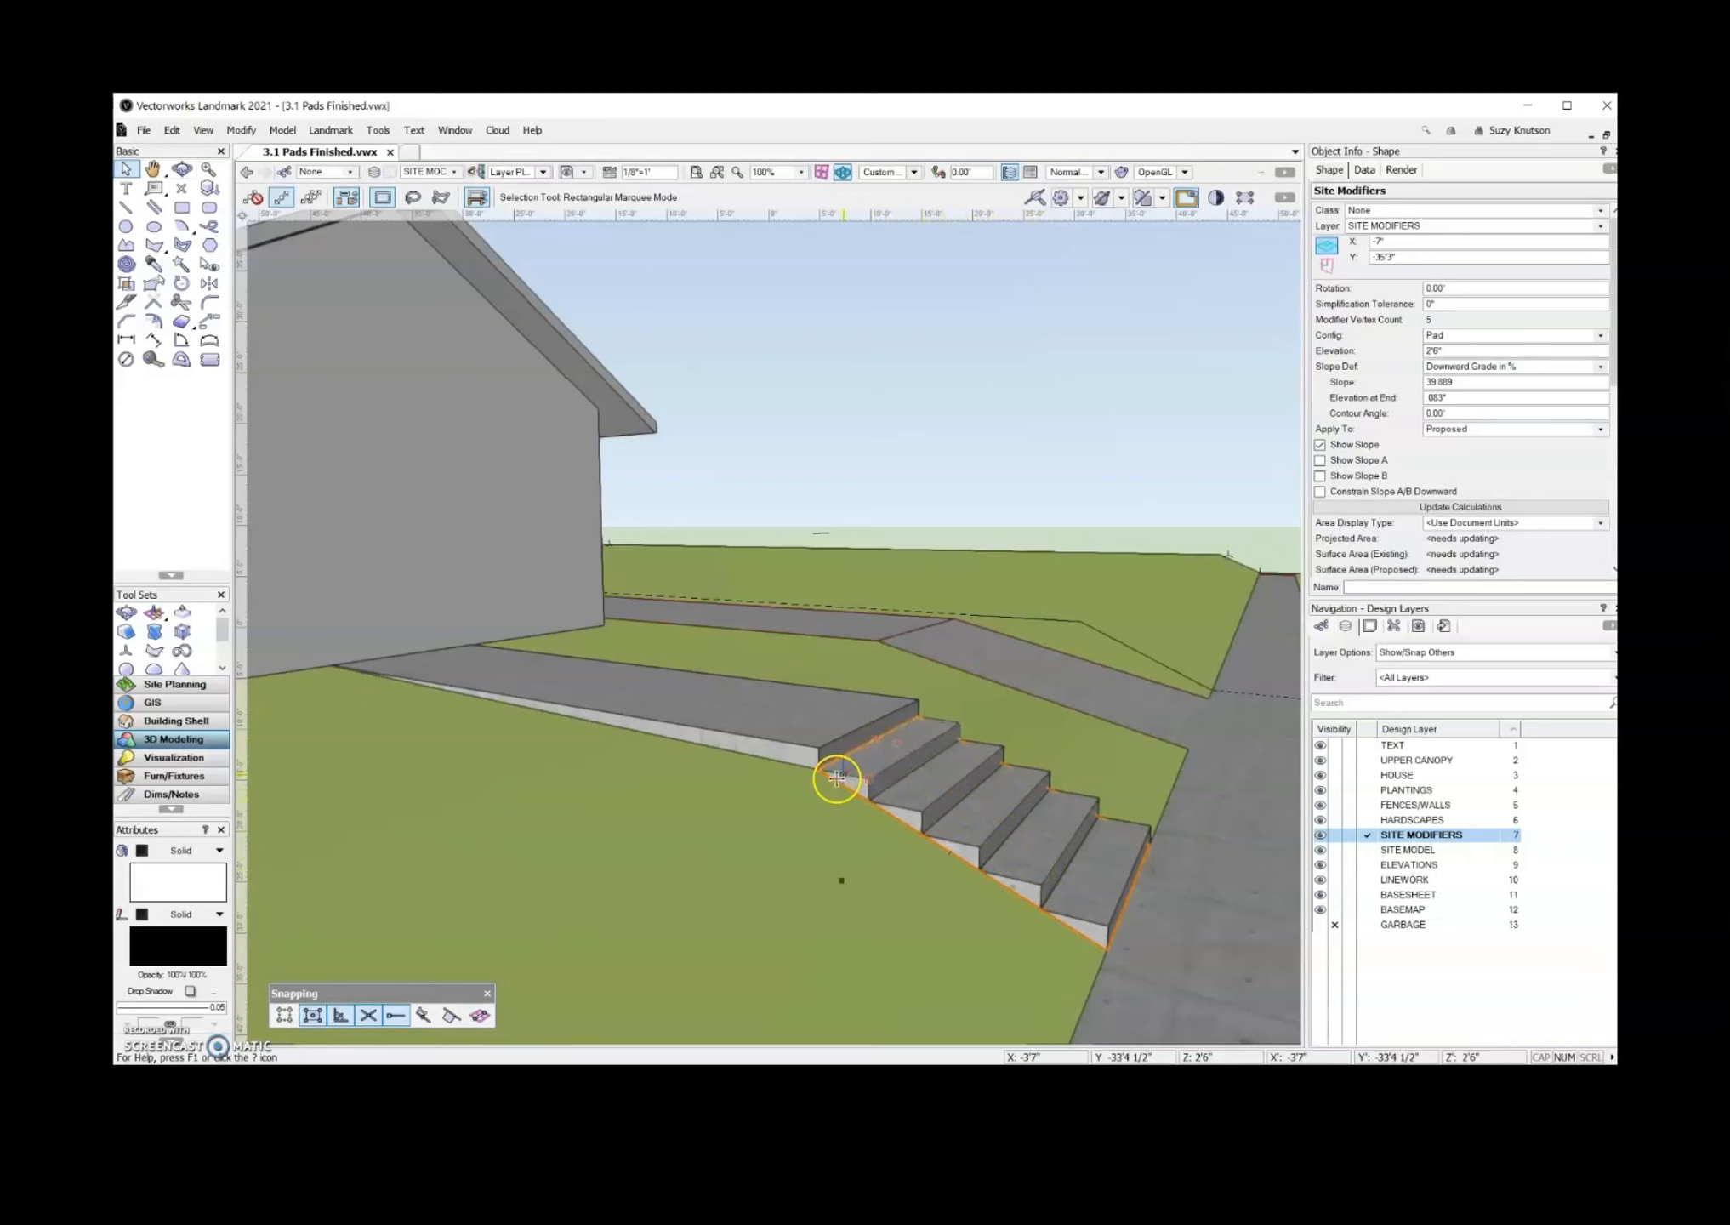
{"action": "left_click", "coordinate": [1102, 942]}
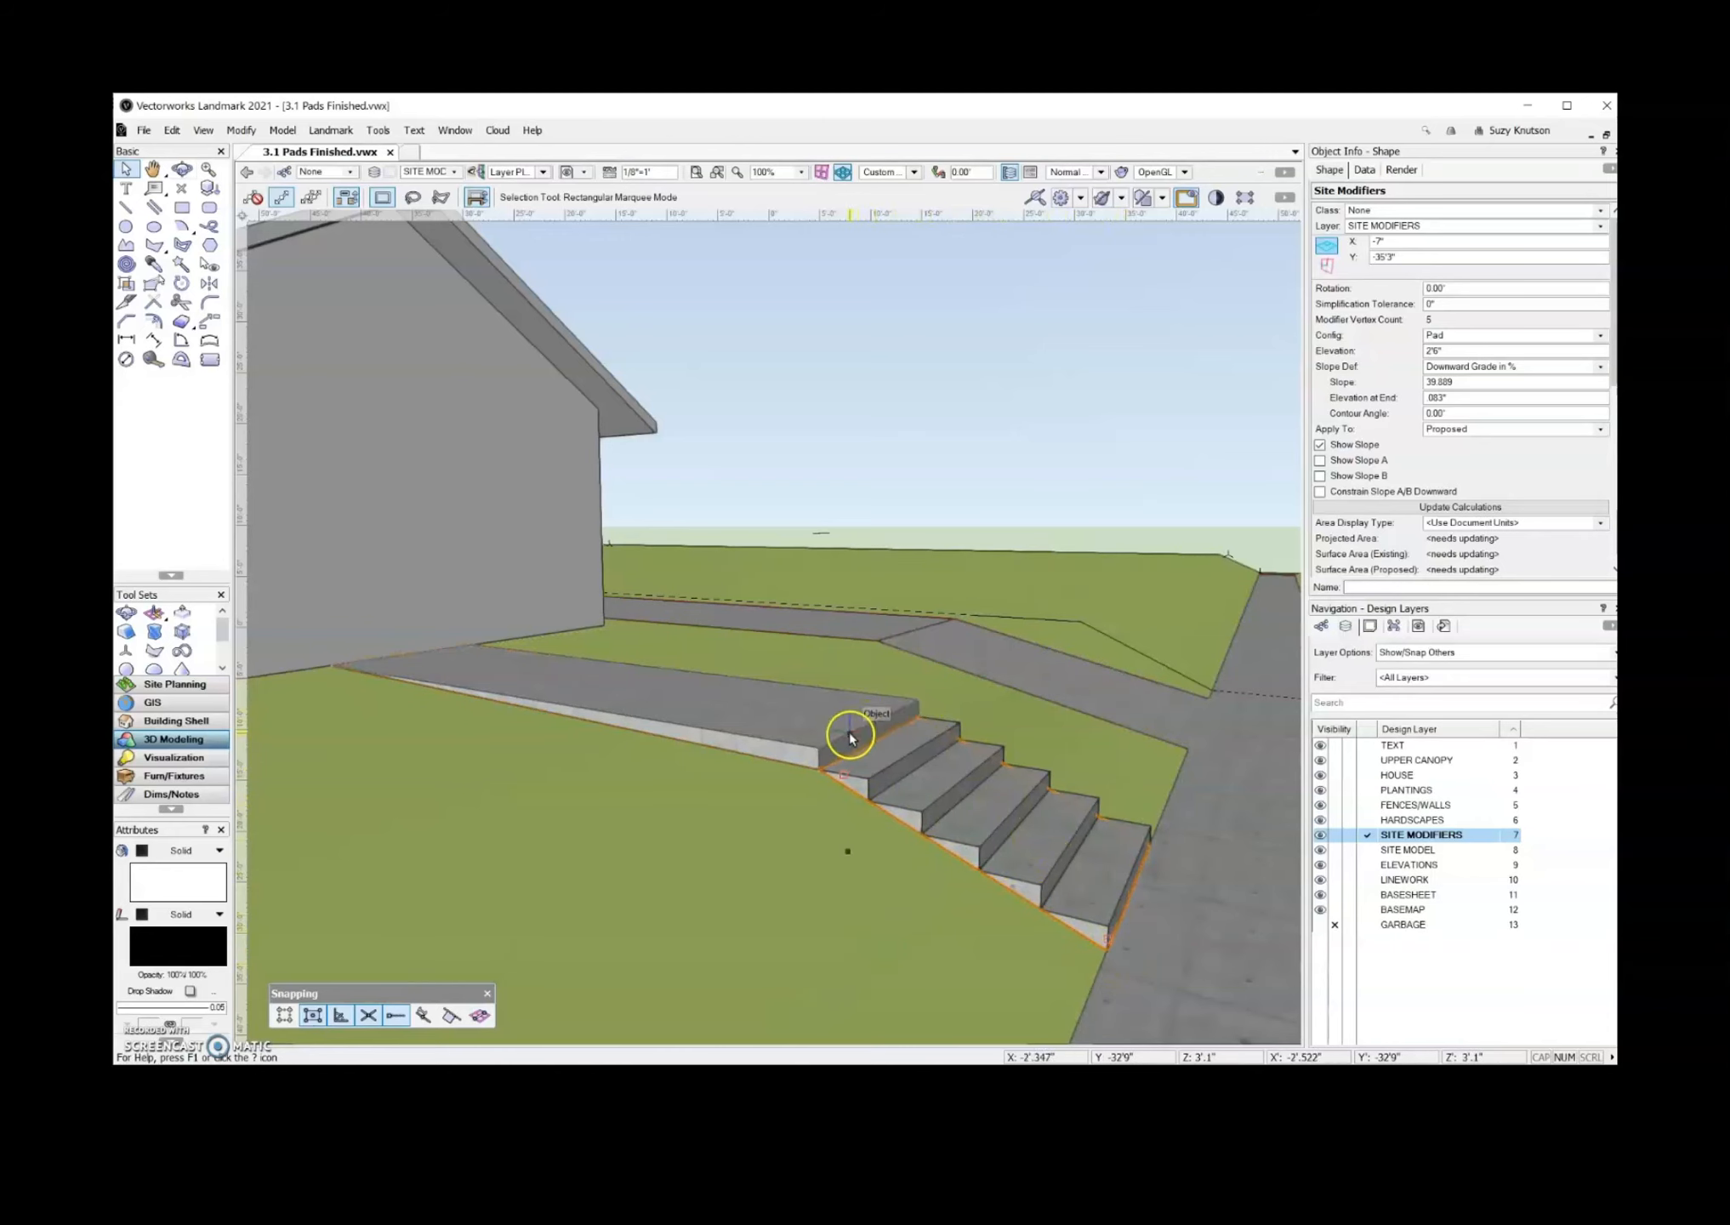
{"action": "left_click_drag", "start_coordinate": [823, 755], "coordinate": [798, 765]}
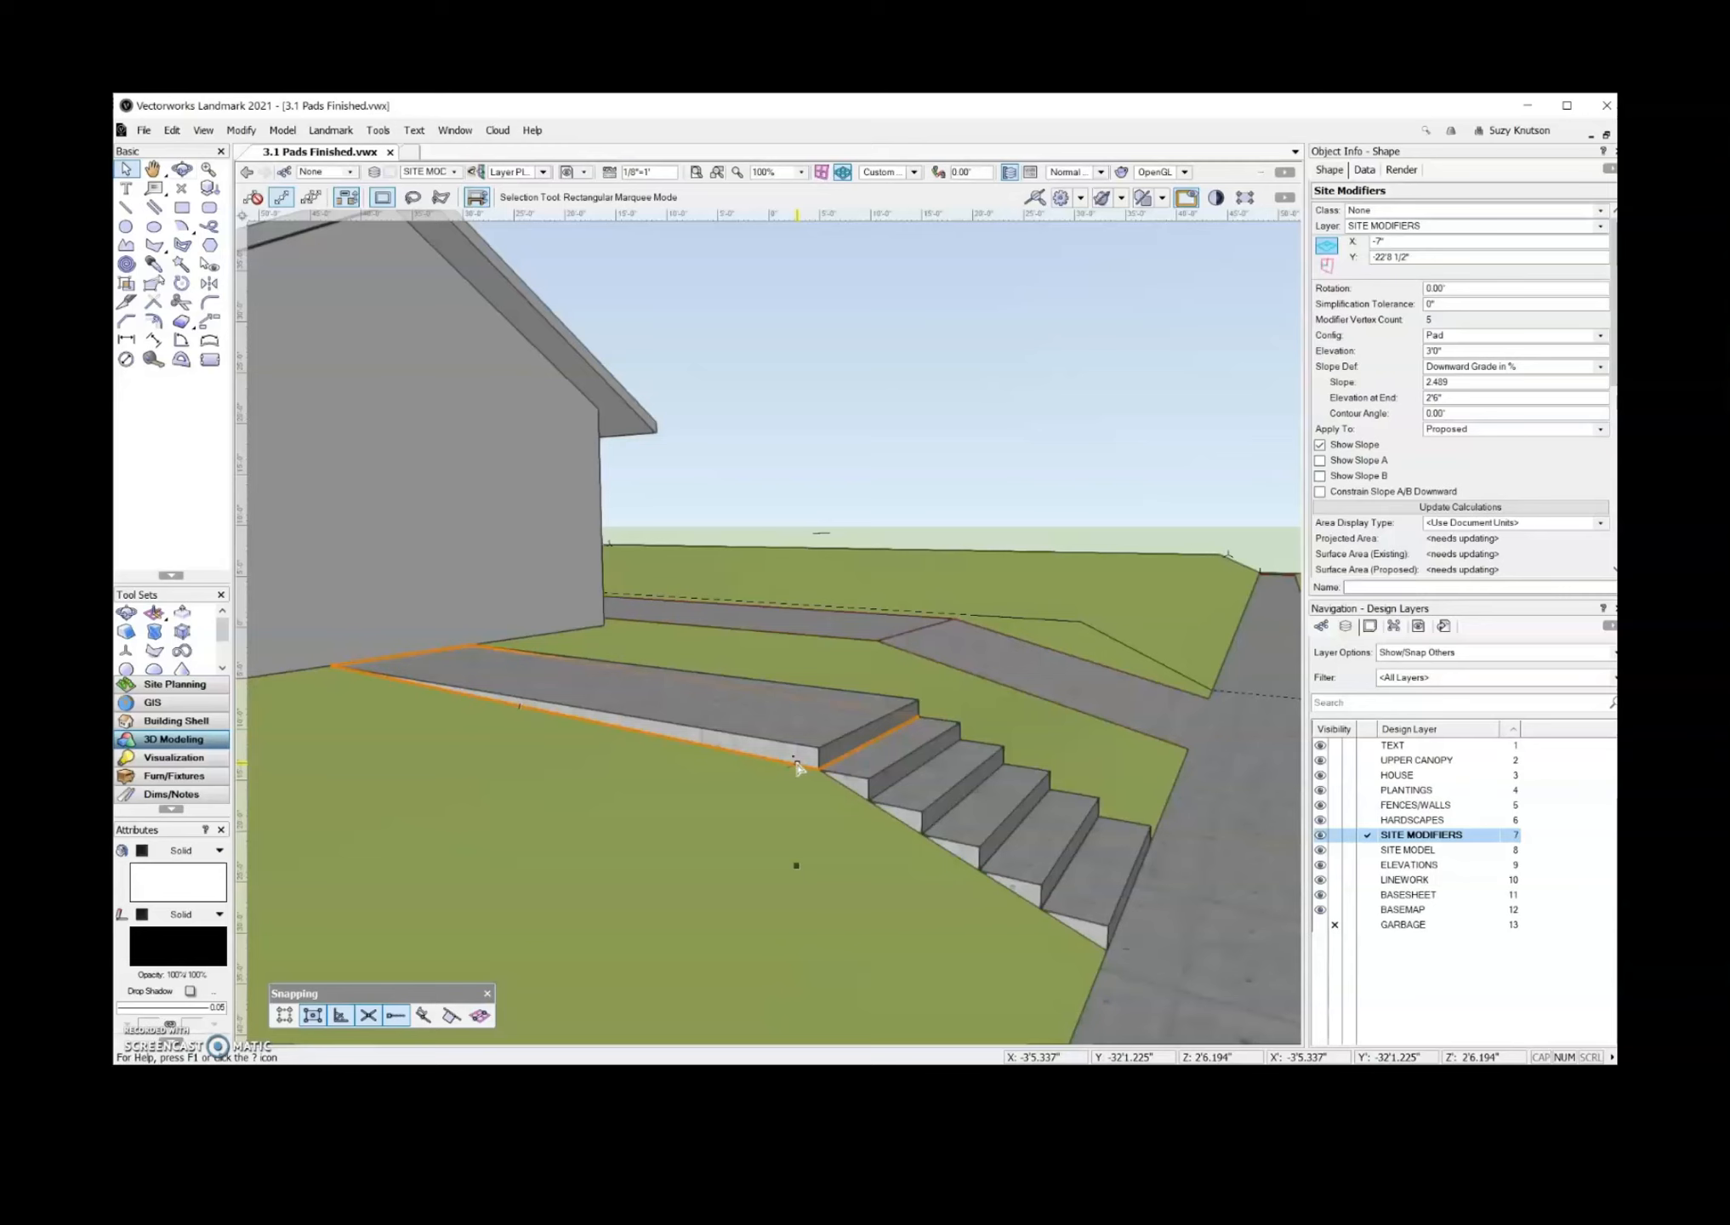
{"action": "mouse_move", "coordinate": [797, 768]}
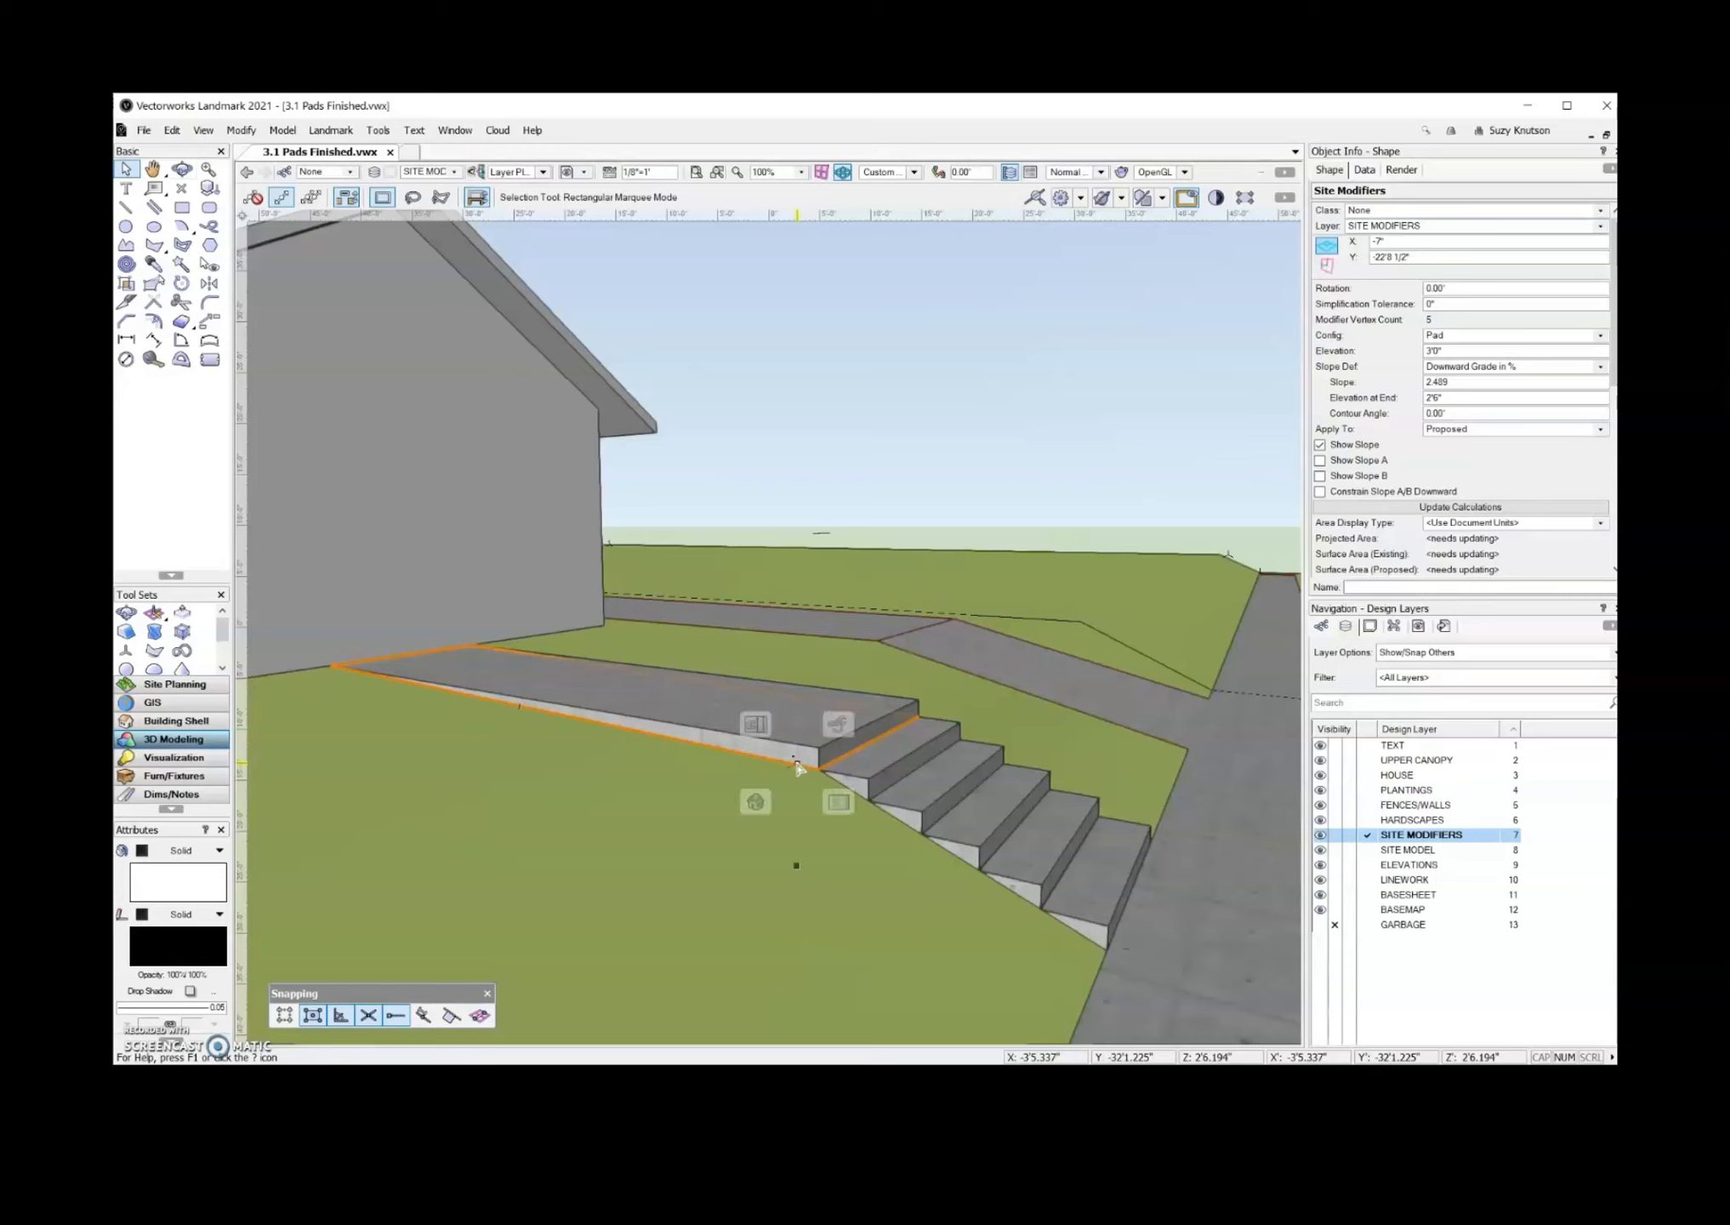